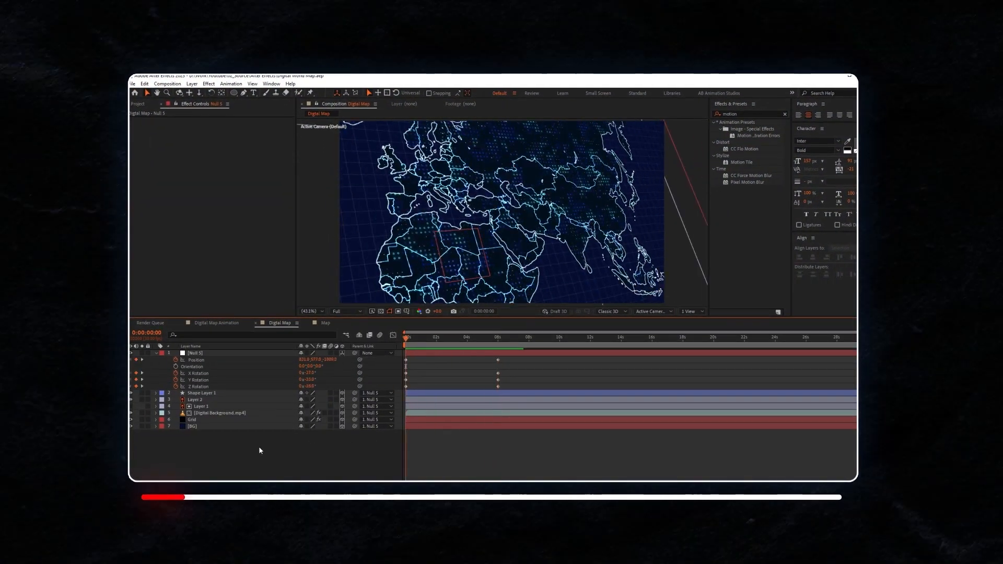
# Add a two-node 50 mm camera to the map composition and reveal its point of interest.
pyautogui.rightClick(258, 446)
pyautogui.moveTo(291, 351)
pyautogui.click(392, 381)
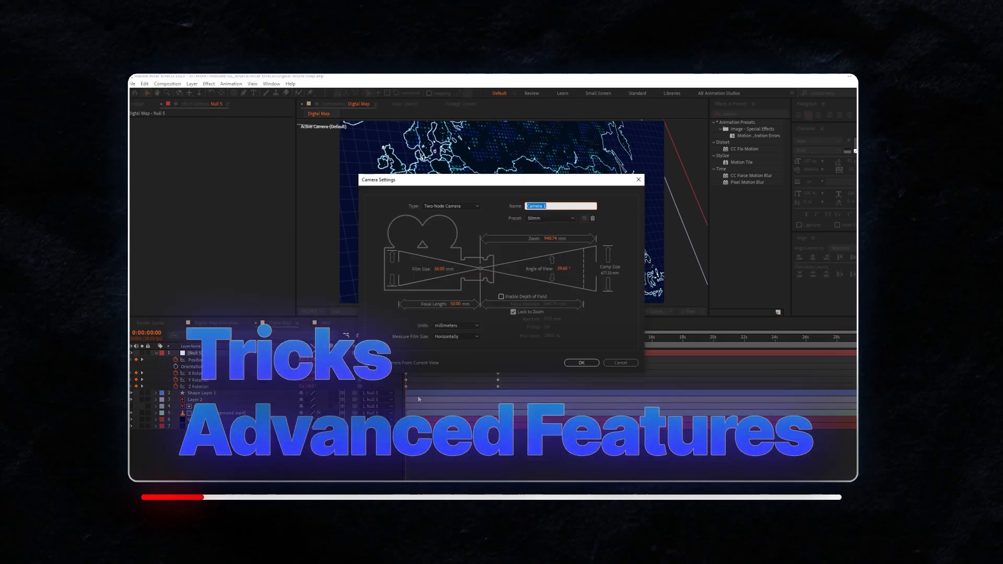
pyautogui.press('Return')
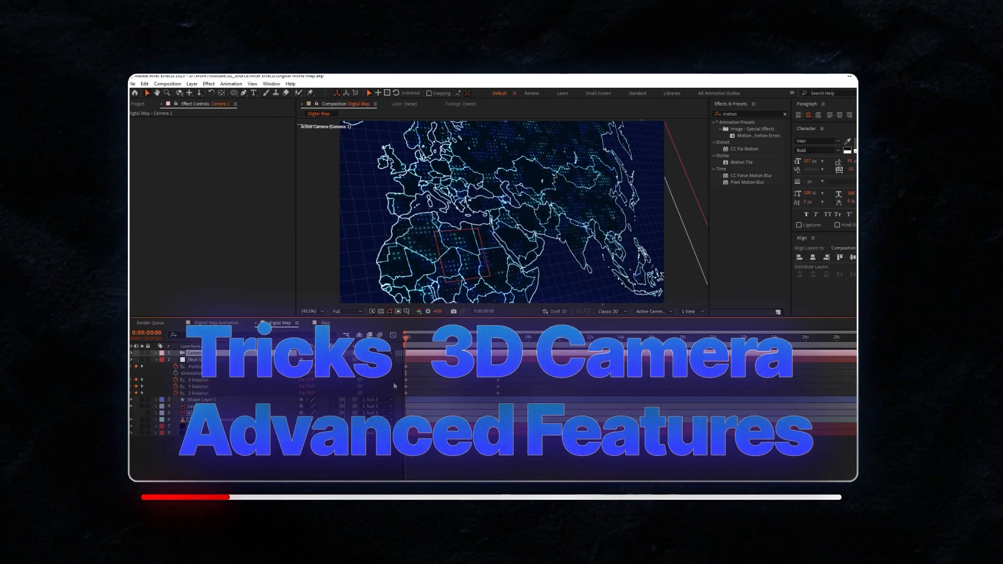
pyautogui.press('a')
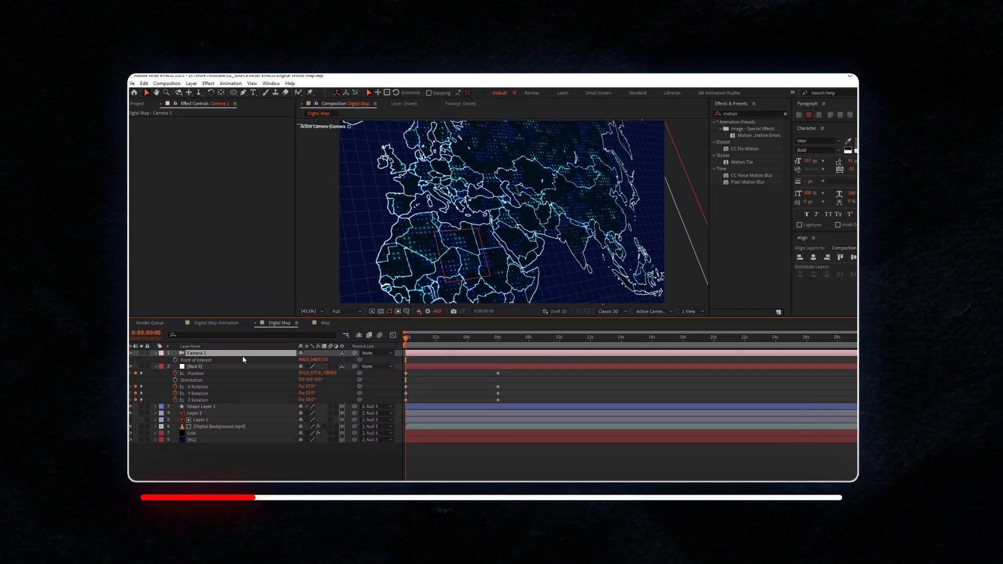
pyautogui.press('a')
pyautogui.press('a')
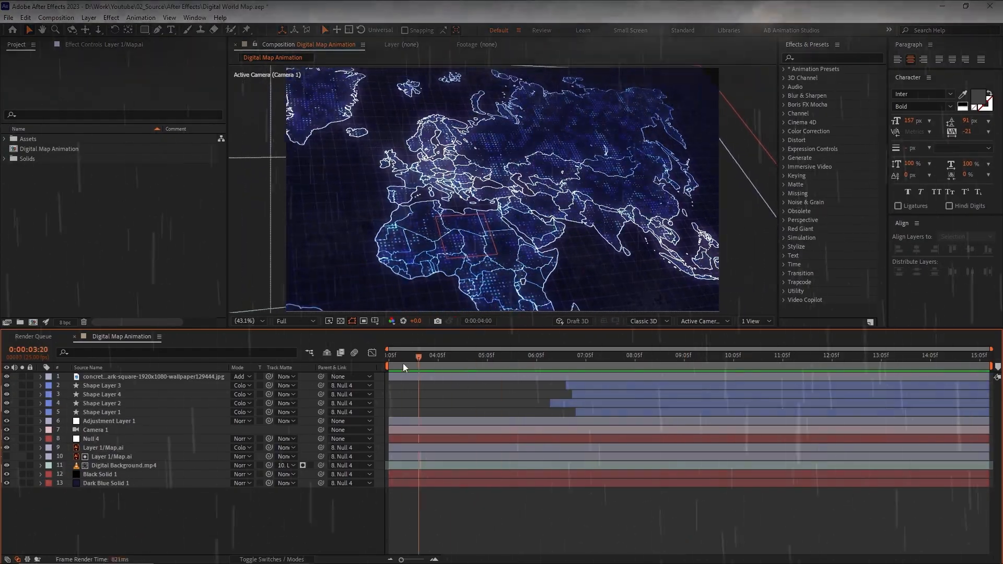
# Scrub through the Digital Map Animation composition to preview the camera movement across the map.
pyautogui.moveTo(403, 362); pyautogui.dragTo(875, 366)
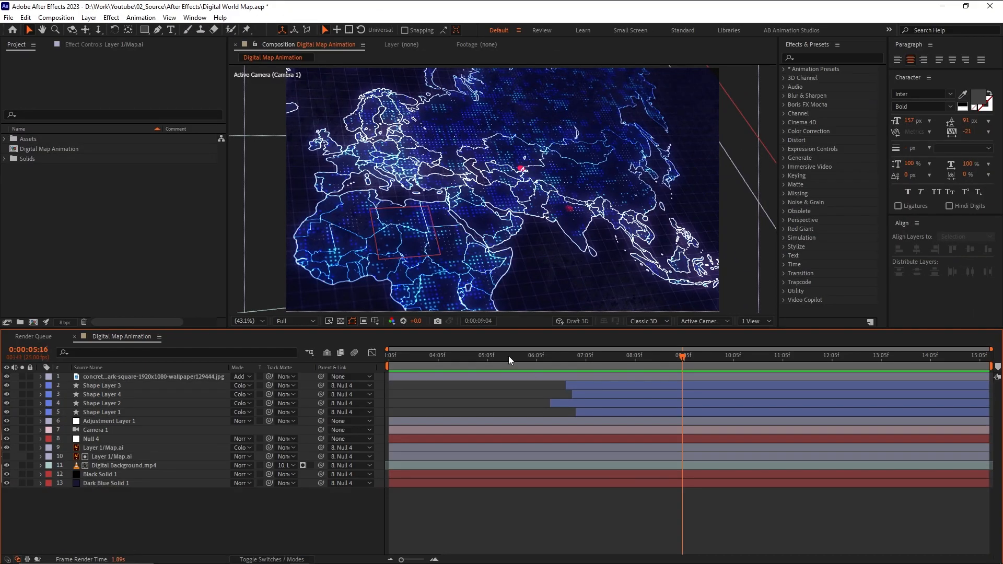
pyautogui.moveTo(509, 355); pyautogui.dragTo(868, 367)
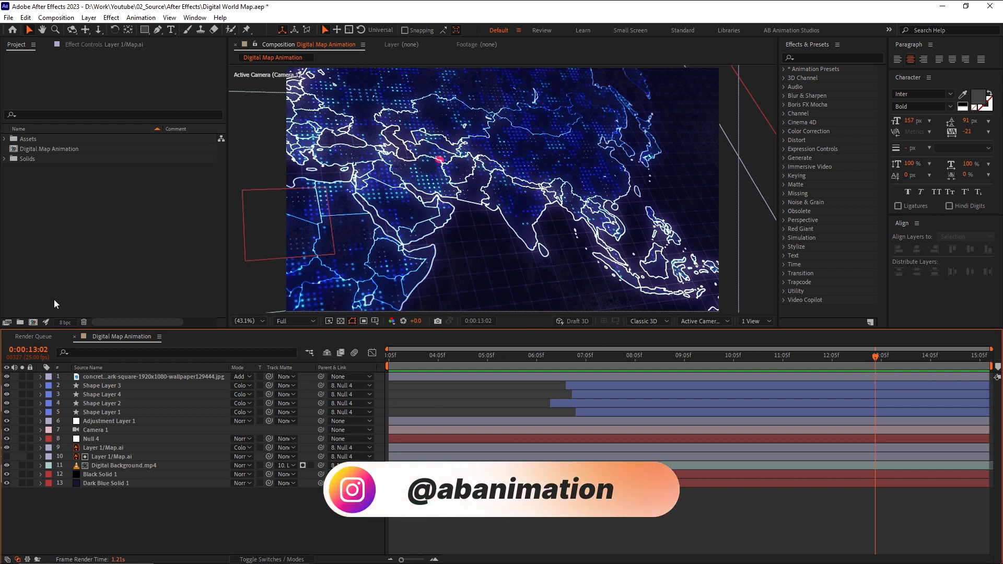
# Create a 1920x1080 composition named Digtal Map at 30 fps with a 30-second duration.
pyautogui.click(33, 322)
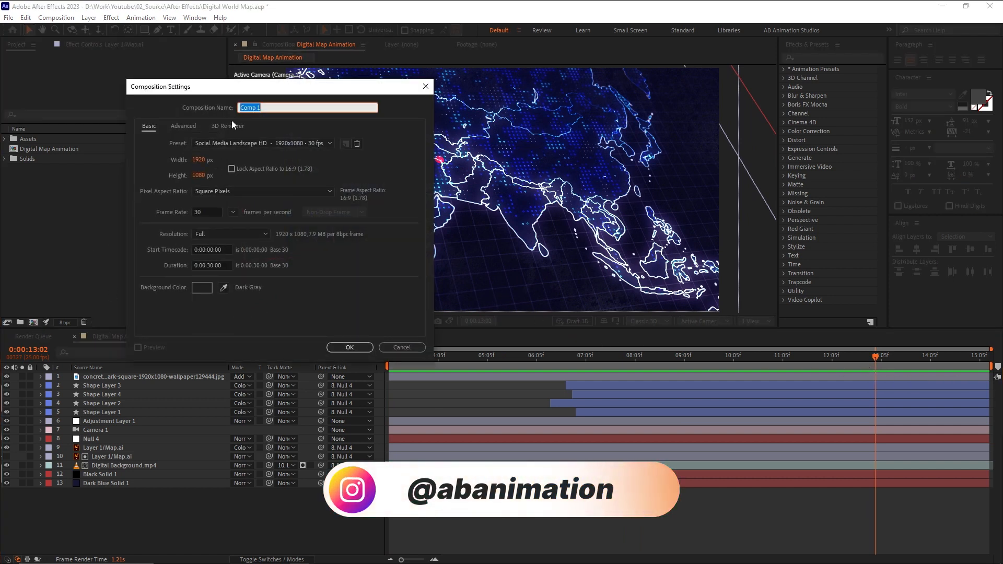
pyautogui.write('Digtal Map')
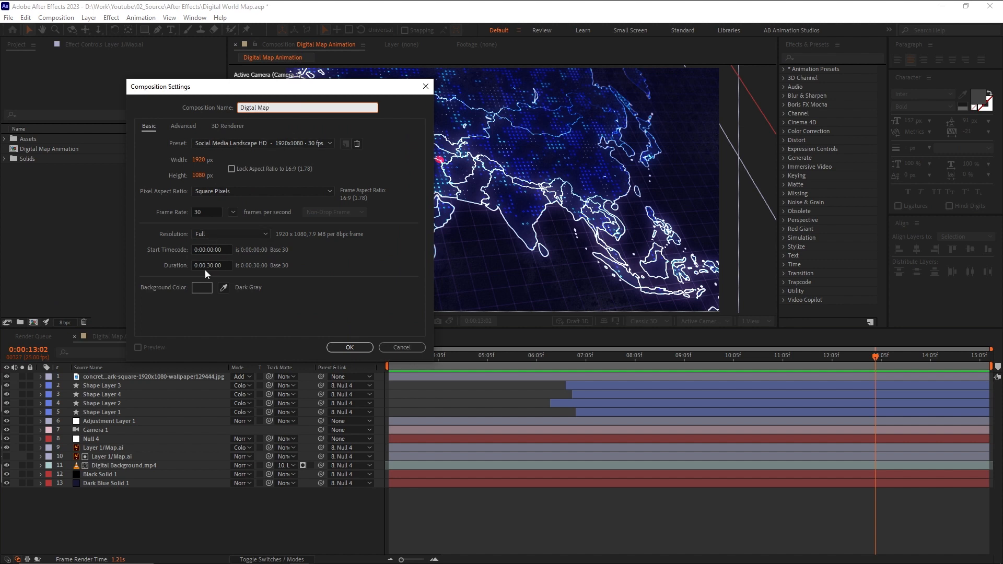
pyautogui.click(335, 345)
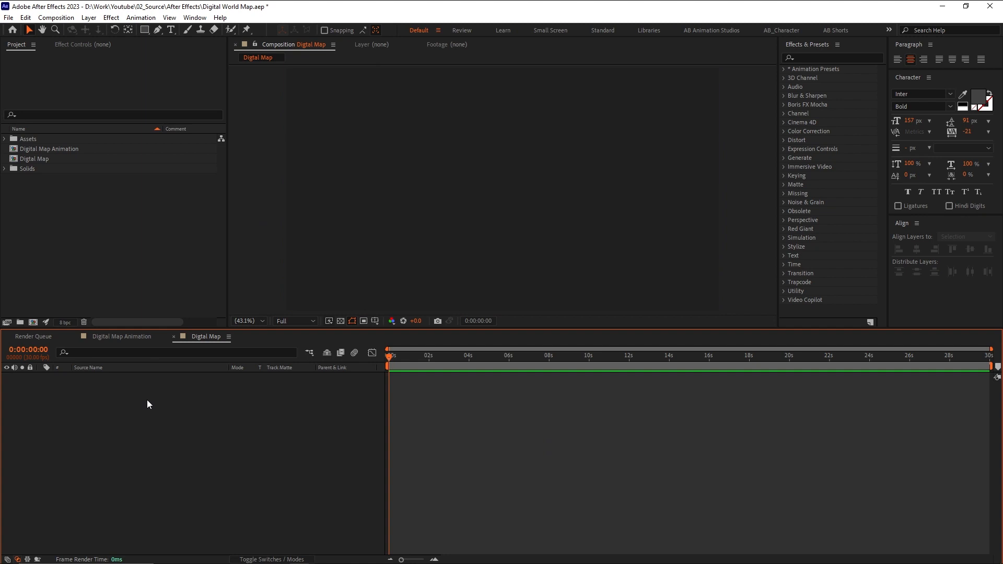
# Create a full-size background solid named BG in dark blue 050D2F.
pyautogui.rightClick(147, 399)
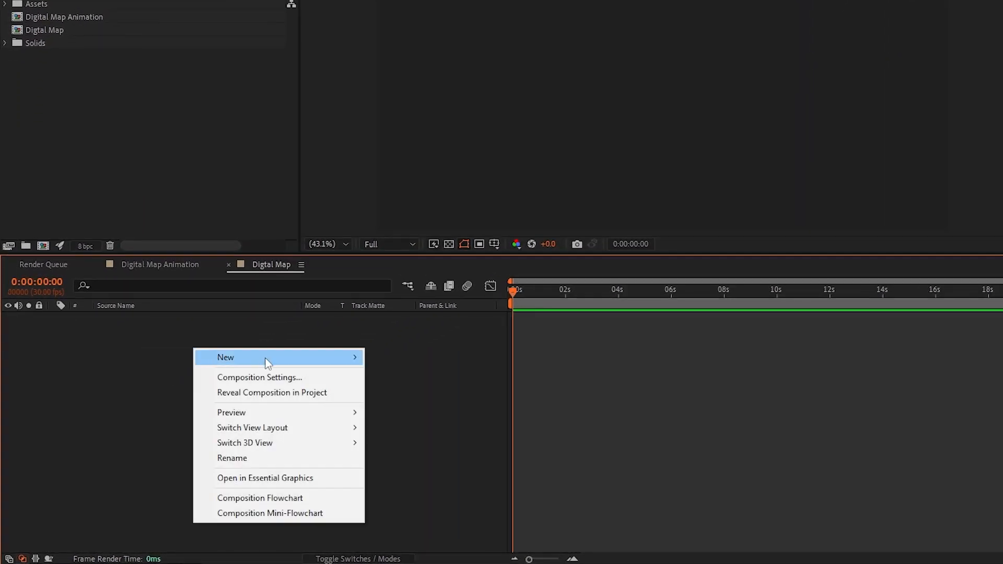
pyautogui.moveTo(268, 362)
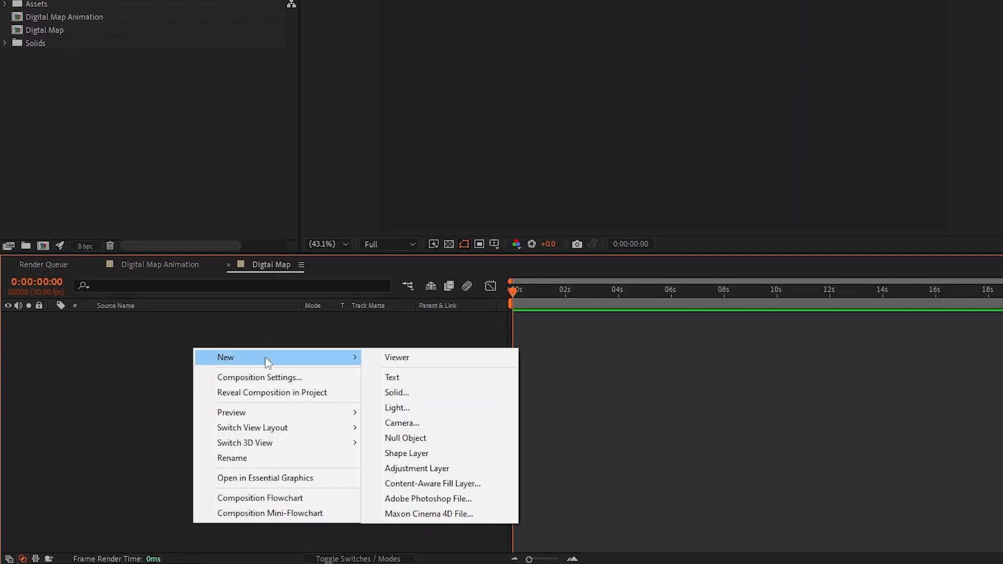
pyautogui.click(443, 391)
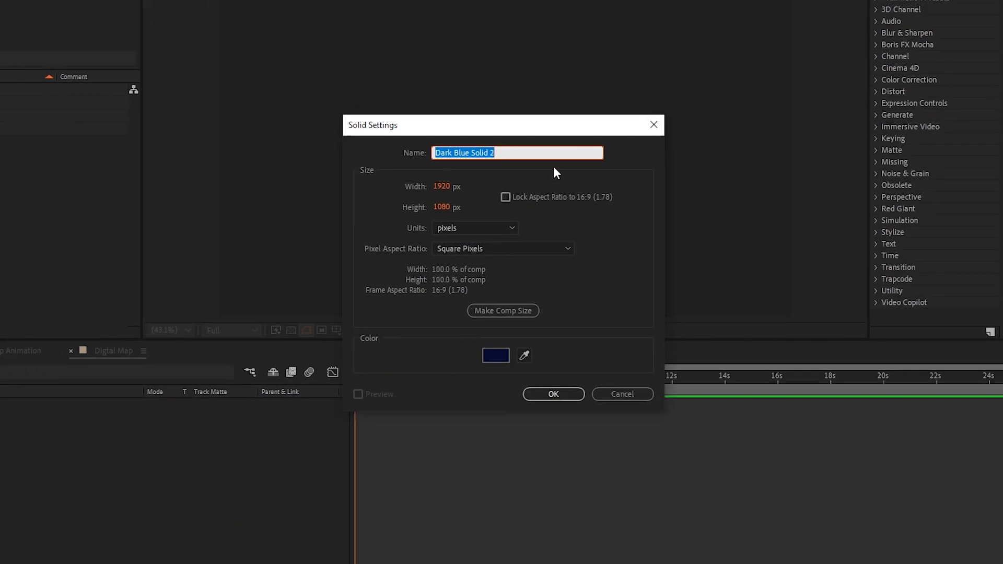
pyautogui.write('BG')
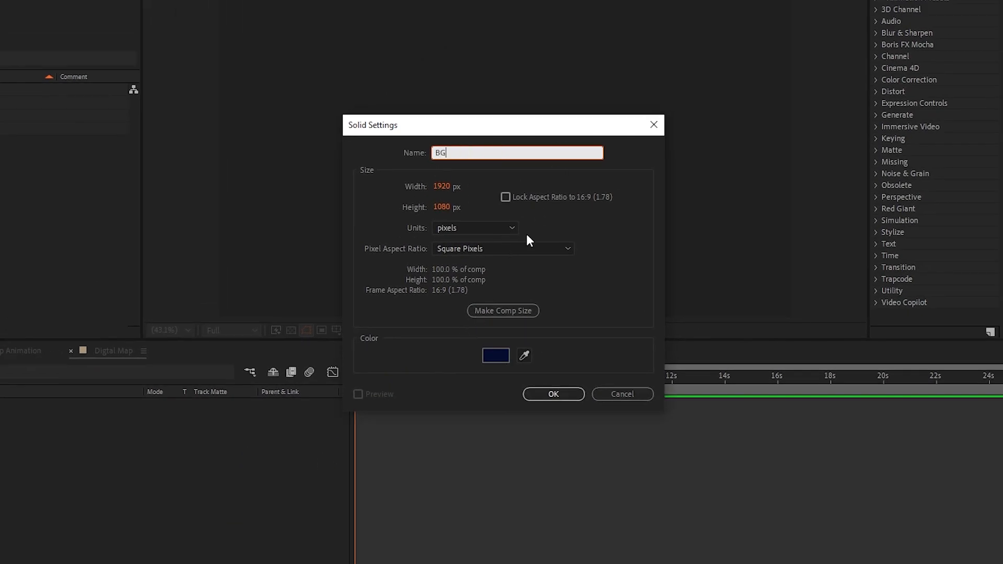
pyautogui.click(495, 356)
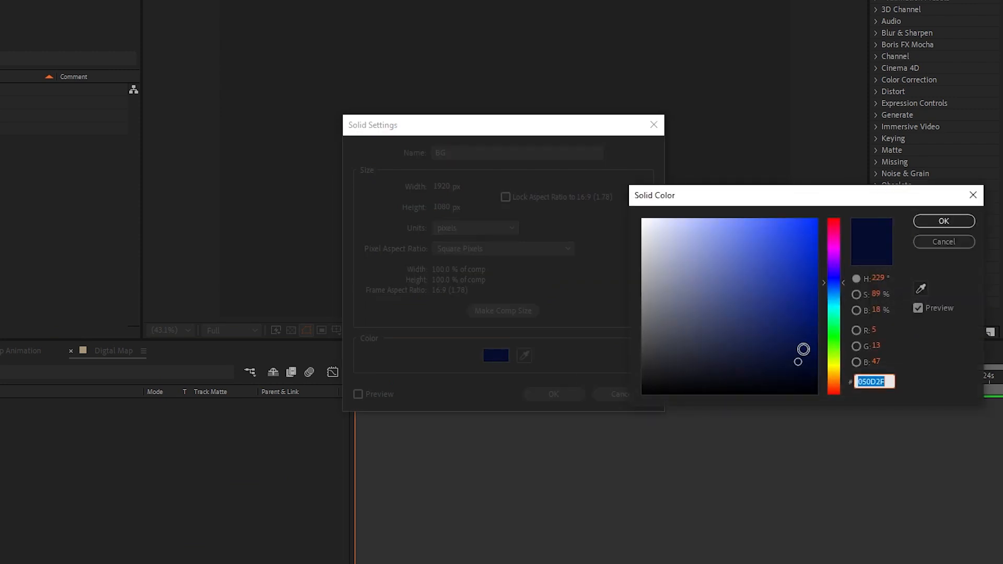
pyautogui.click(939, 221)
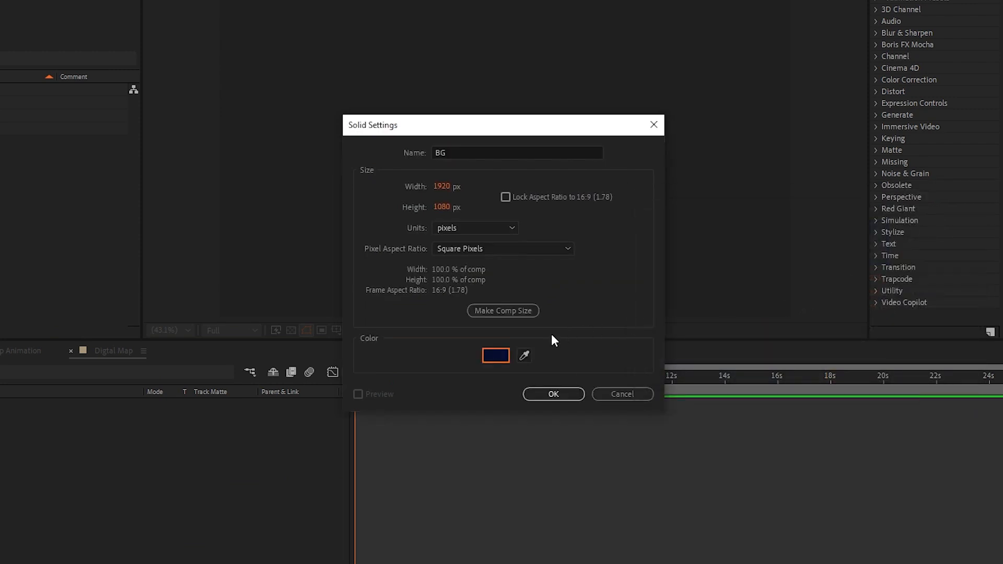
pyautogui.click(553, 394)
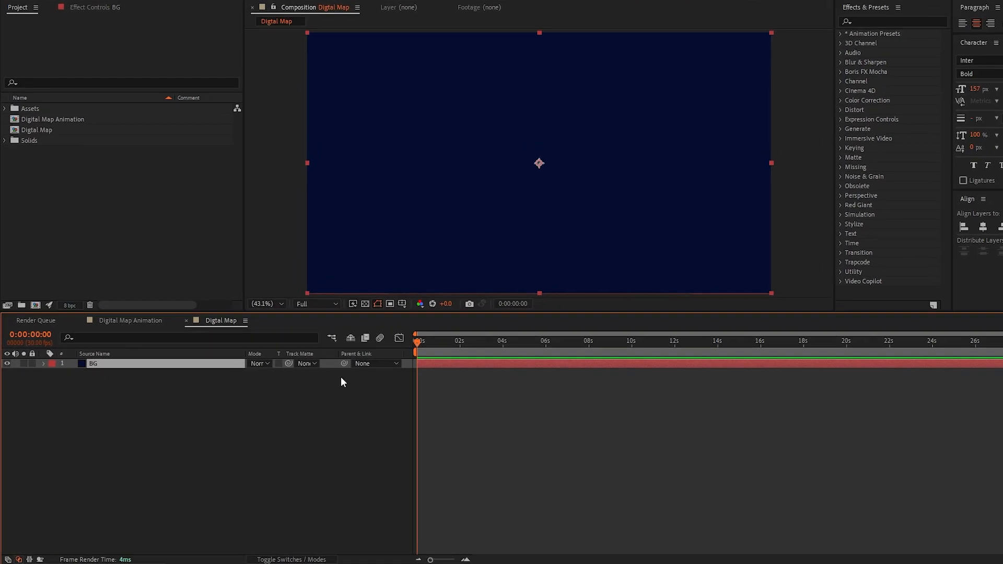
# Add a composition-sized black solid with colour 000000 above the BG layer.
pyautogui.rightClick(220, 400)
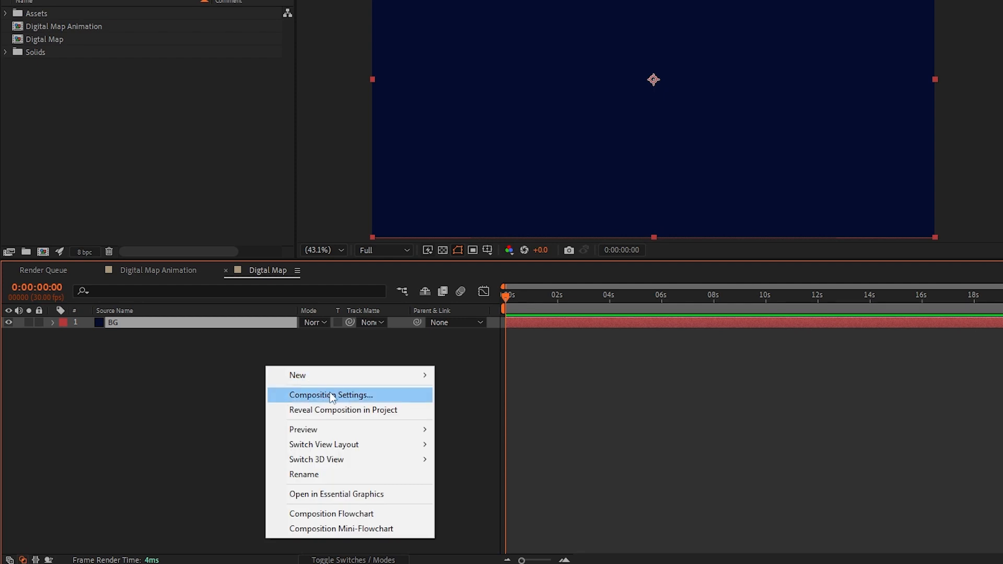
pyautogui.moveTo(313, 375)
pyautogui.click(466, 409)
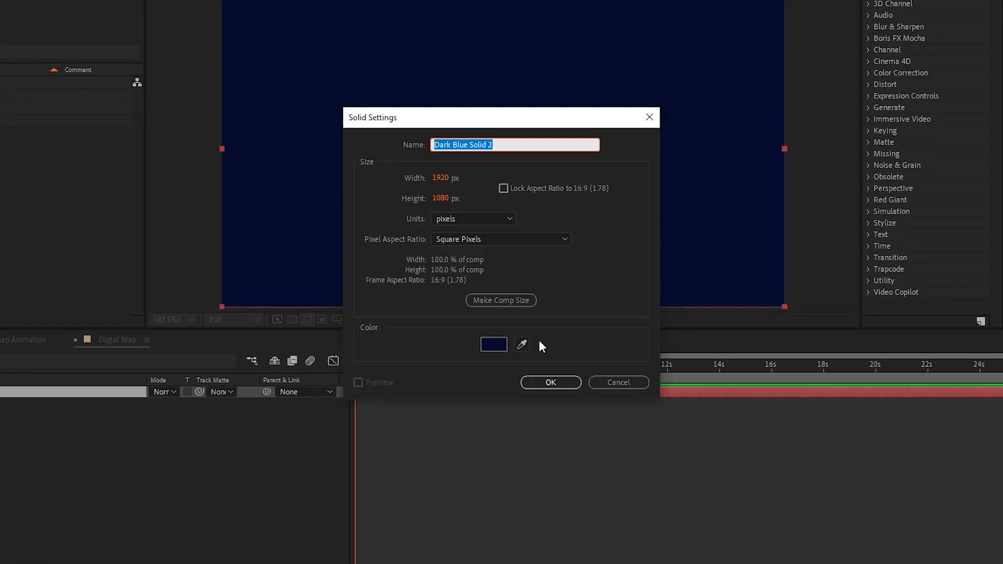
pyautogui.click(499, 344)
pyautogui.write('000000')
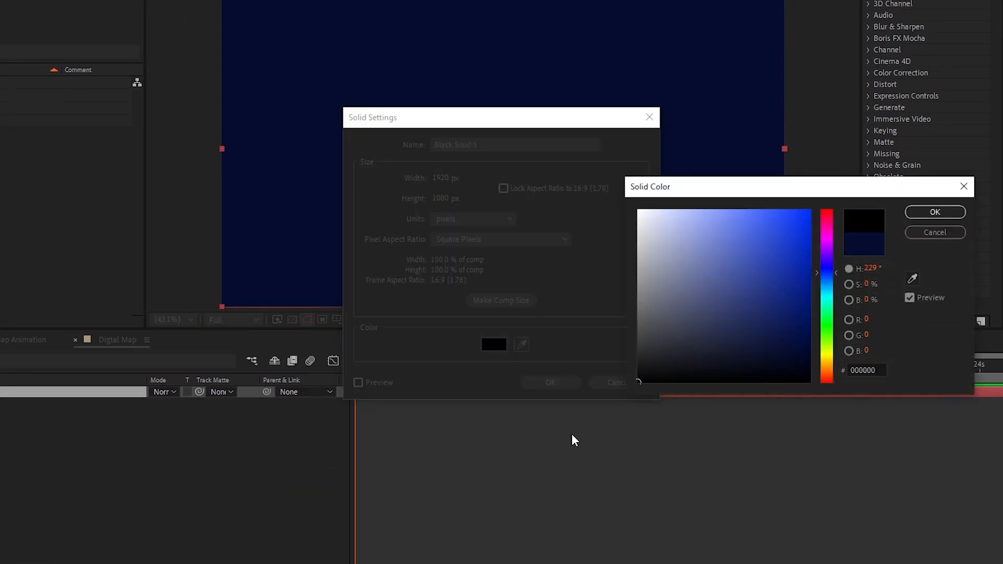
pyautogui.press('Return')
pyautogui.click(561, 386)
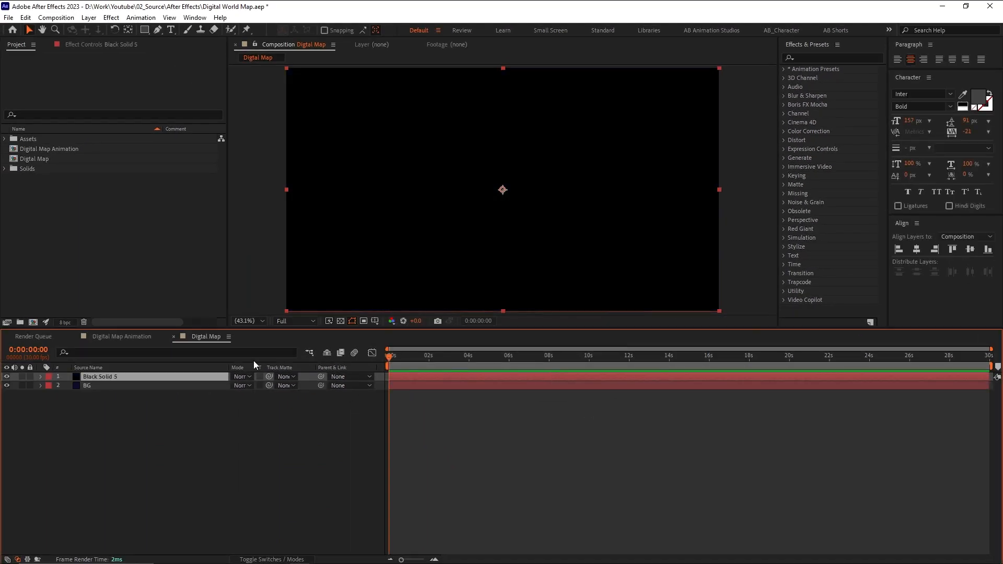
# Rename the black solid layer as Grid.
pyautogui.press('Return')
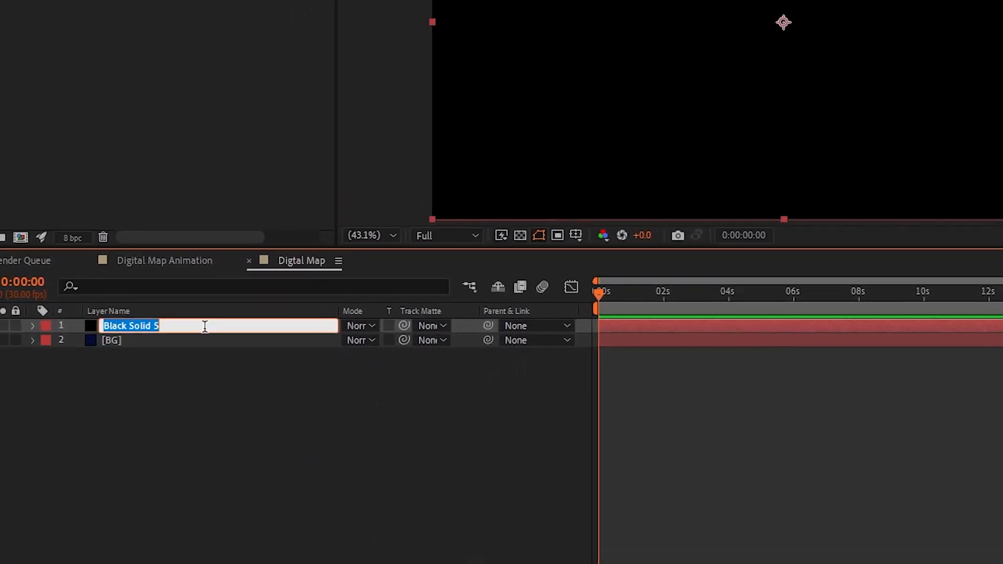
pyautogui.write('Grid')
pyautogui.press('Return')
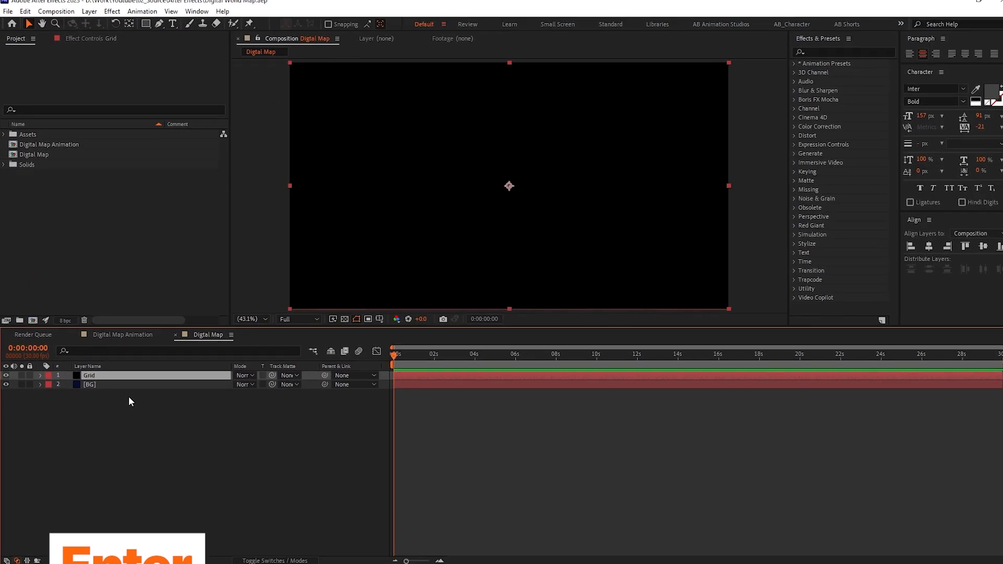
# Search the effects for "grid" and apply the Generate effect Grid to the Grid layer.
pyautogui.click(151, 377)
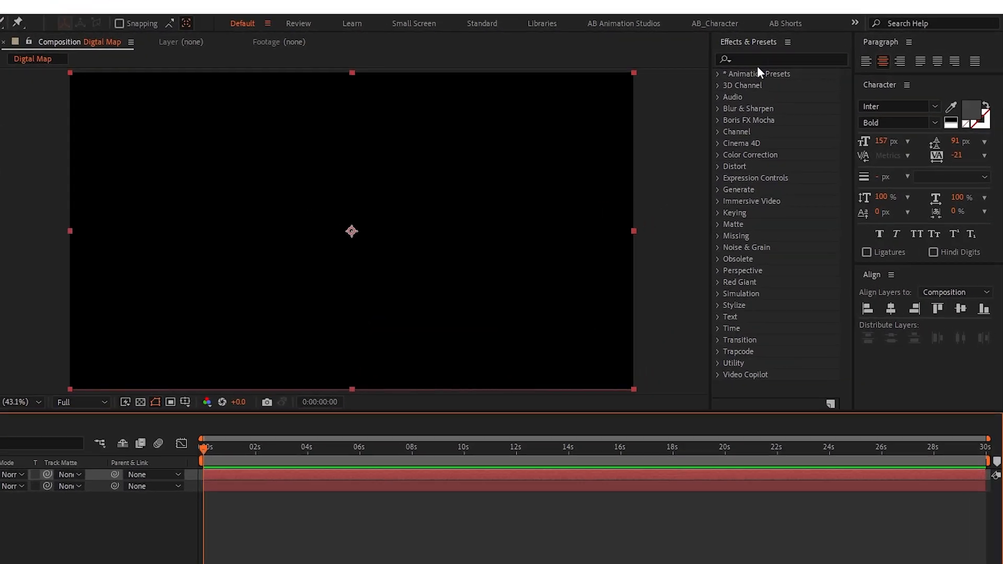
pyautogui.click(802, 58)
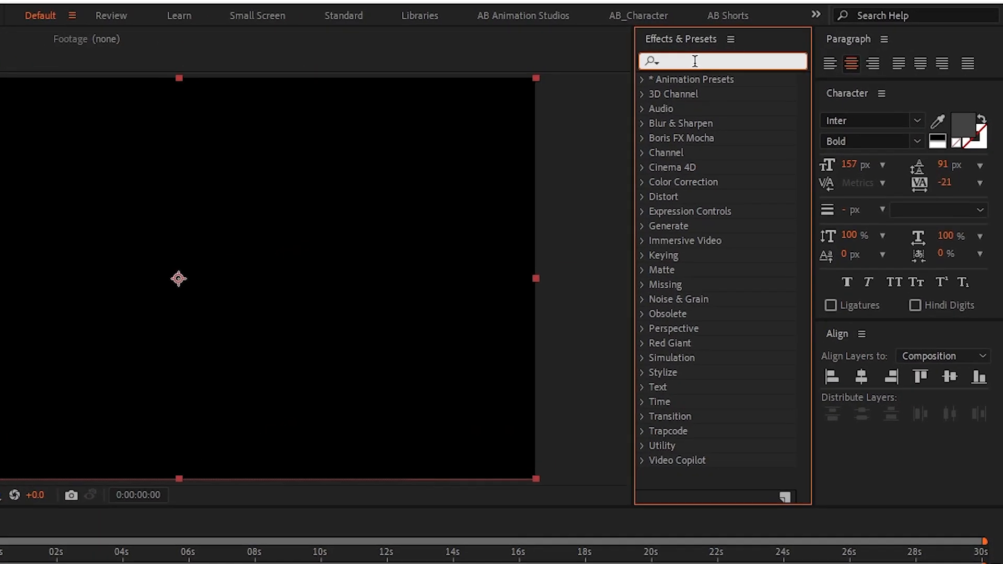
pyautogui.write('grid')
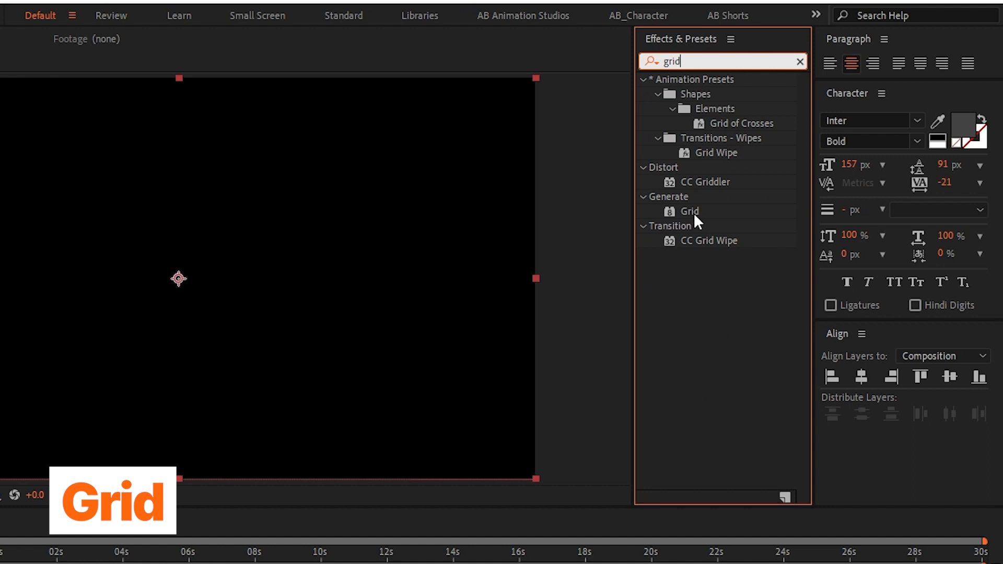
pyautogui.click(694, 212)
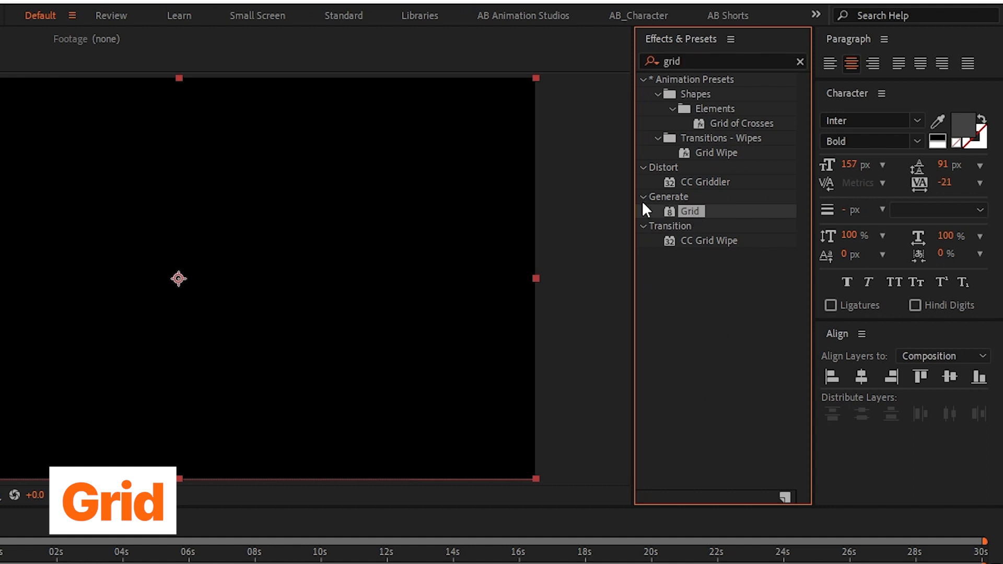
pyautogui.moveTo(688, 207); pyautogui.dragTo(110, 315)
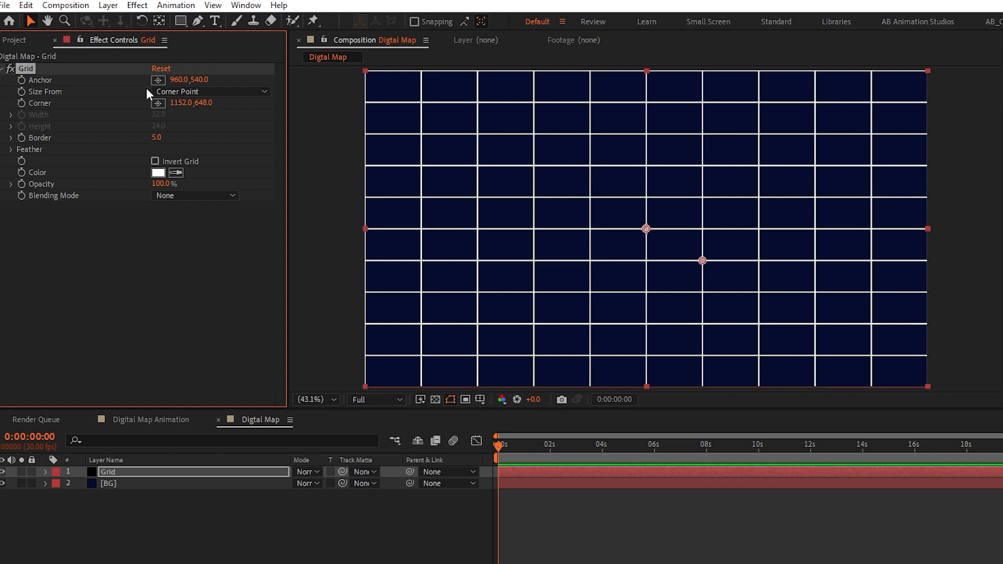
# Size the grid effect from Width & Height Sliders and set its width to 24.
pyautogui.click(172, 92)
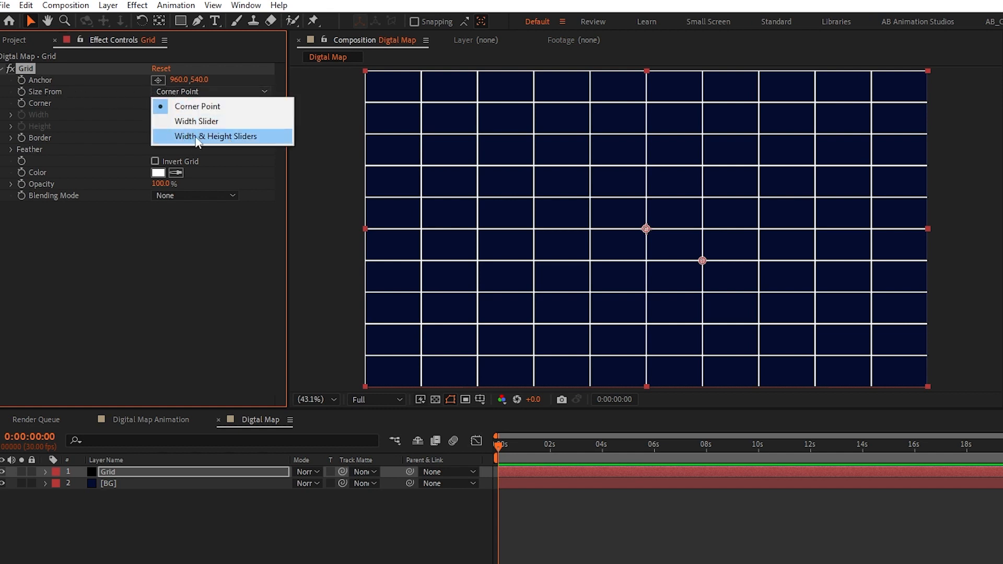
pyautogui.click(234, 138)
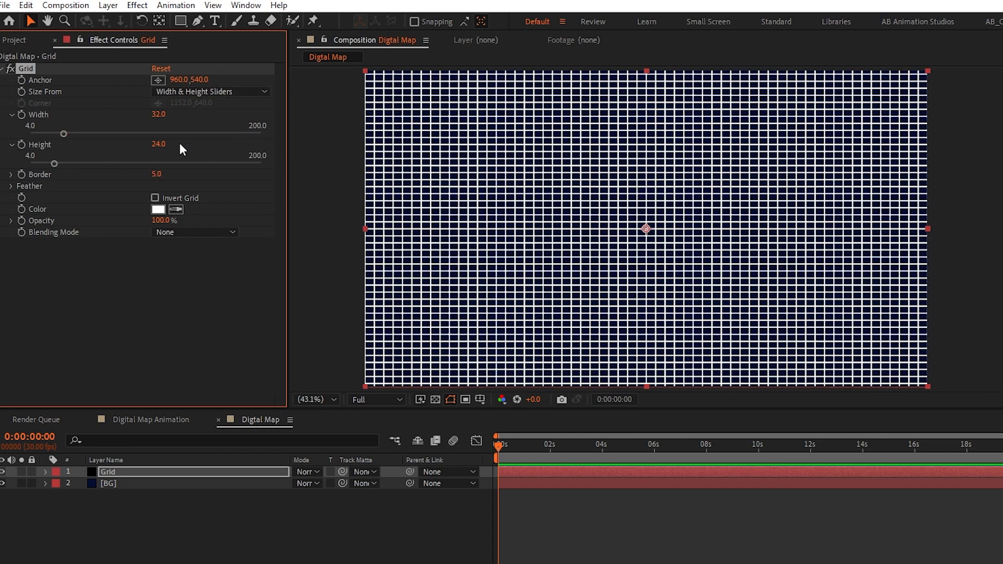
pyautogui.click(155, 116)
pyautogui.write('24')
pyautogui.press('Return')
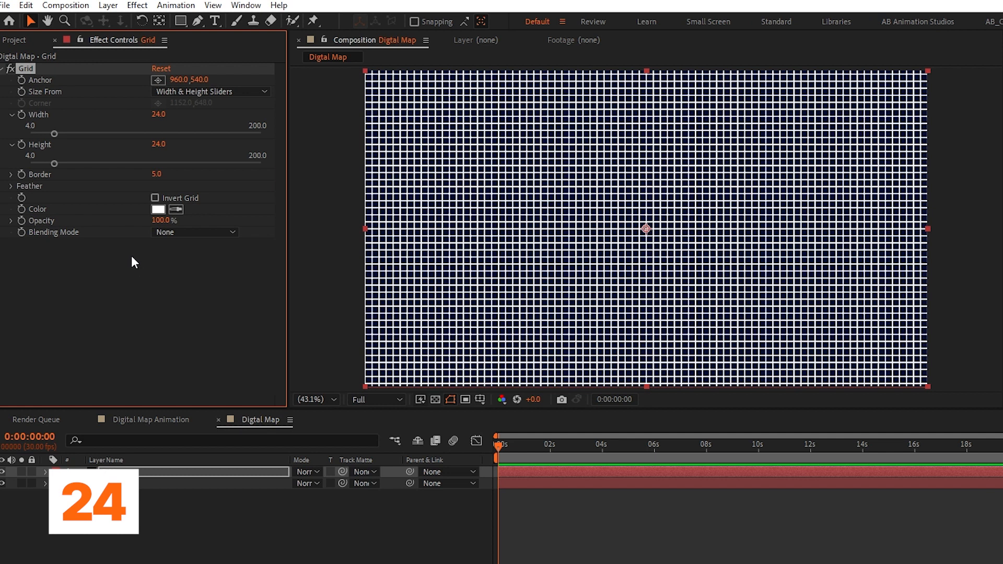
# Set the grid effect's border to 1 and its opacity to 20%.
pyautogui.click(156, 174)
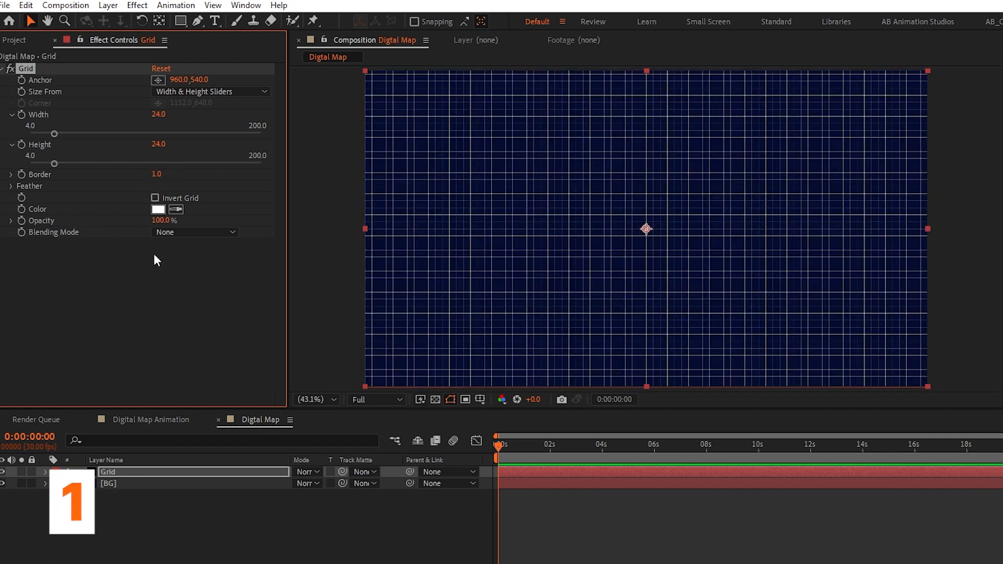
pyautogui.click(156, 222)
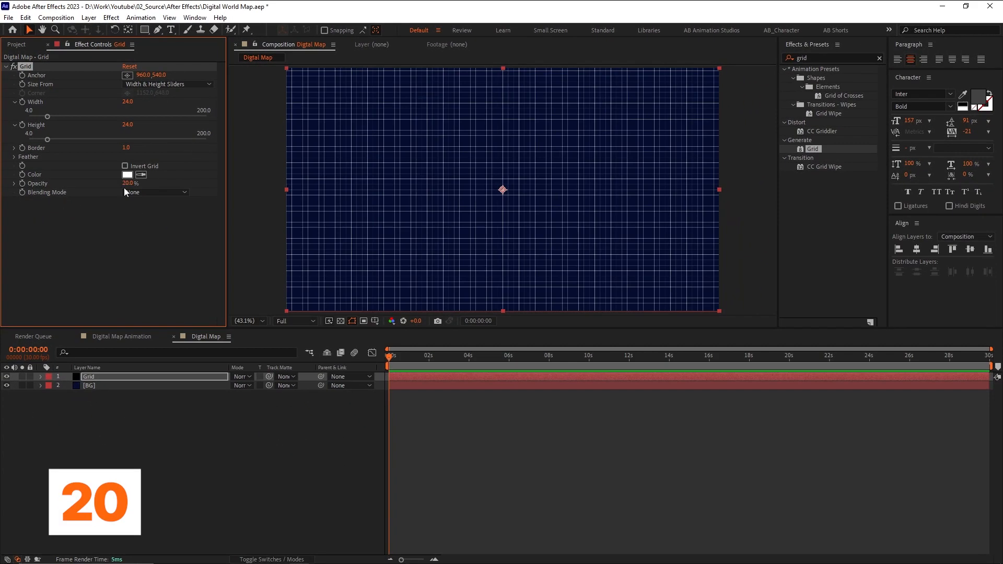
pyautogui.write('20')
pyautogui.press('Return')
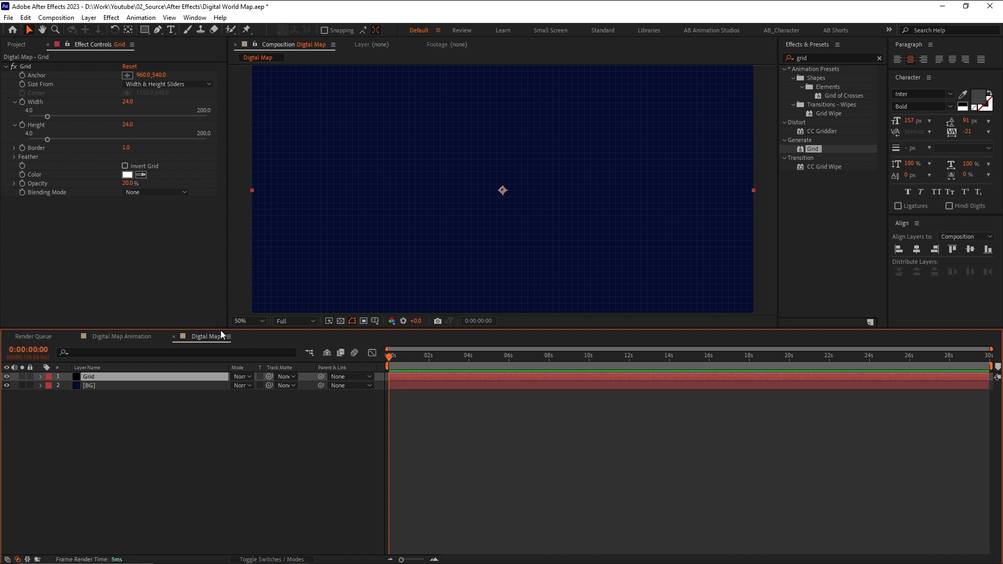
# Add Digital Background.mp4 from the Assets folder to the Digital Map composition, above the Grid layer.
pyautogui.hotkey('ctrl', '0')
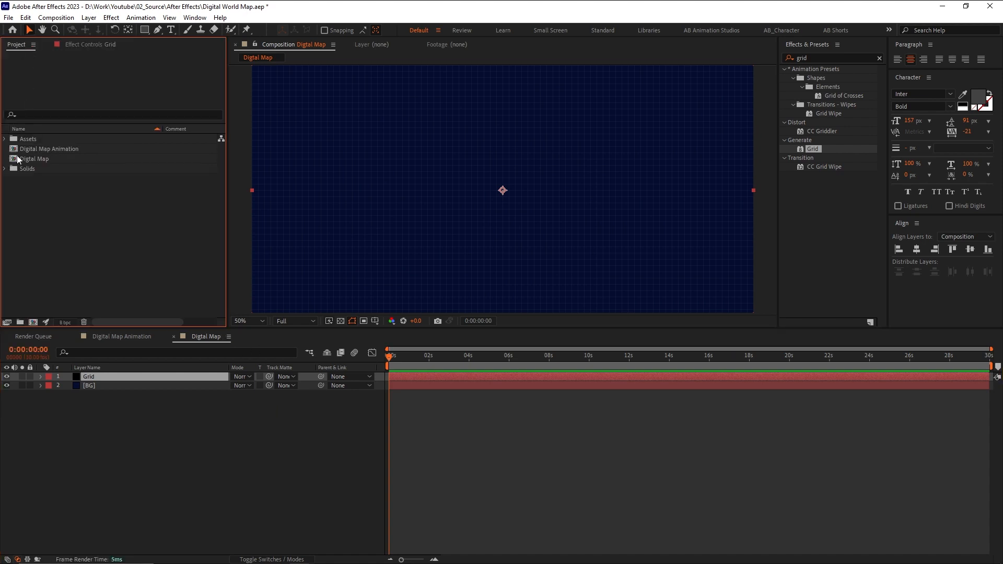
pyautogui.click(5, 139)
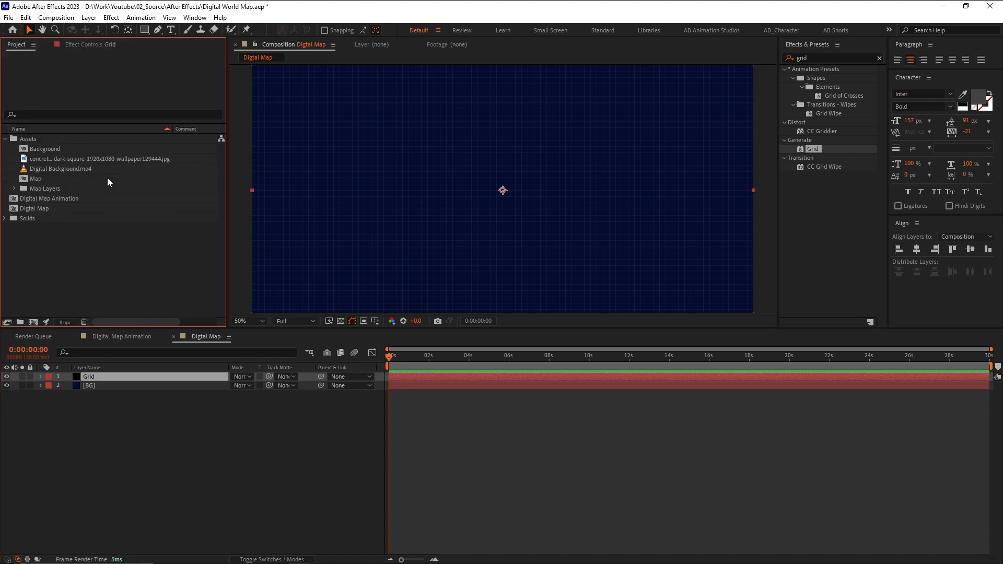
pyautogui.click(47, 169)
pyautogui.moveTo(82, 168); pyautogui.dragTo(130, 372)
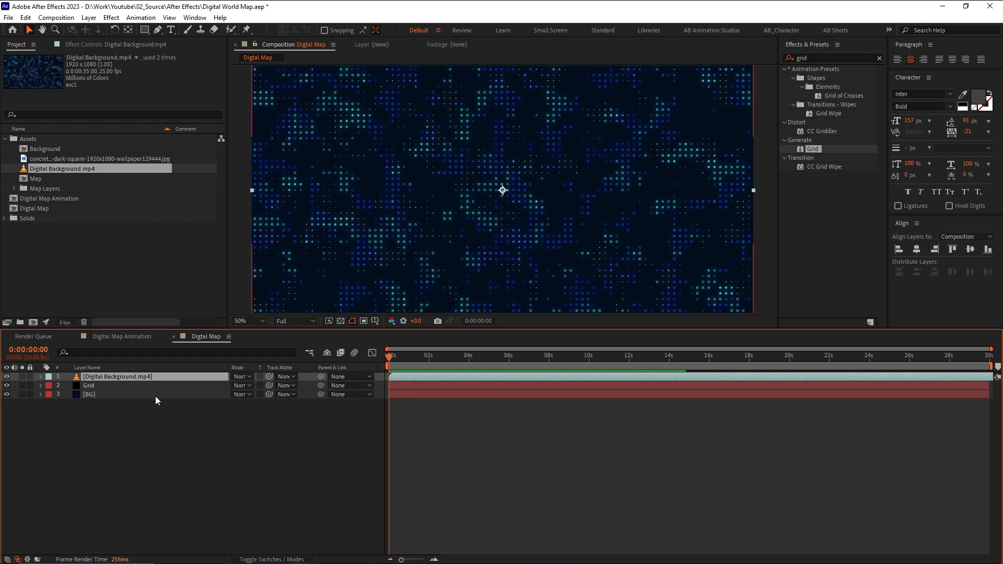
# Copy the world map layer, Layer 1, from the Map composition and paste it above the other layers in Digital Map.
pyautogui.click(36, 180)
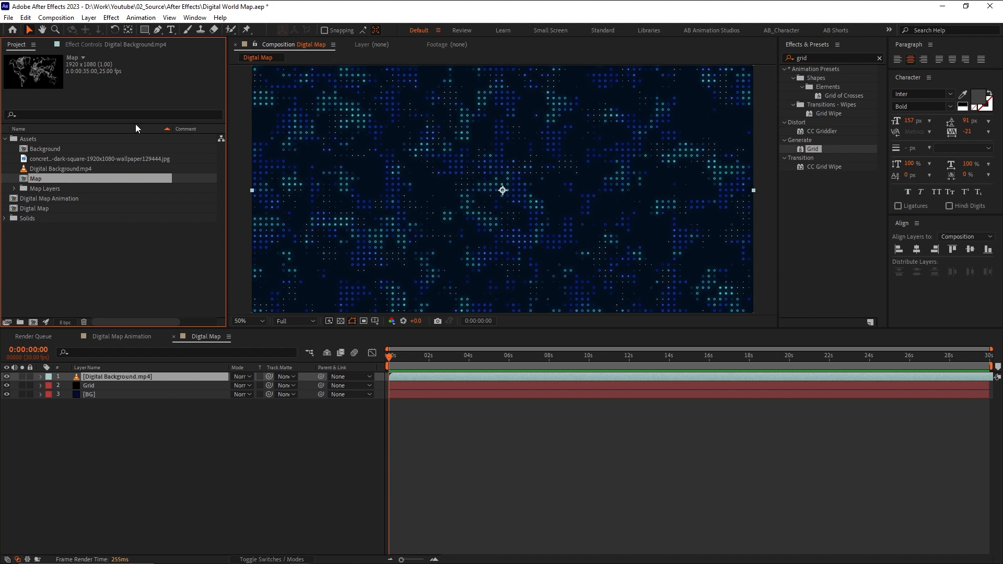
pyautogui.doubleClick(48, 178)
pyautogui.click(123, 376)
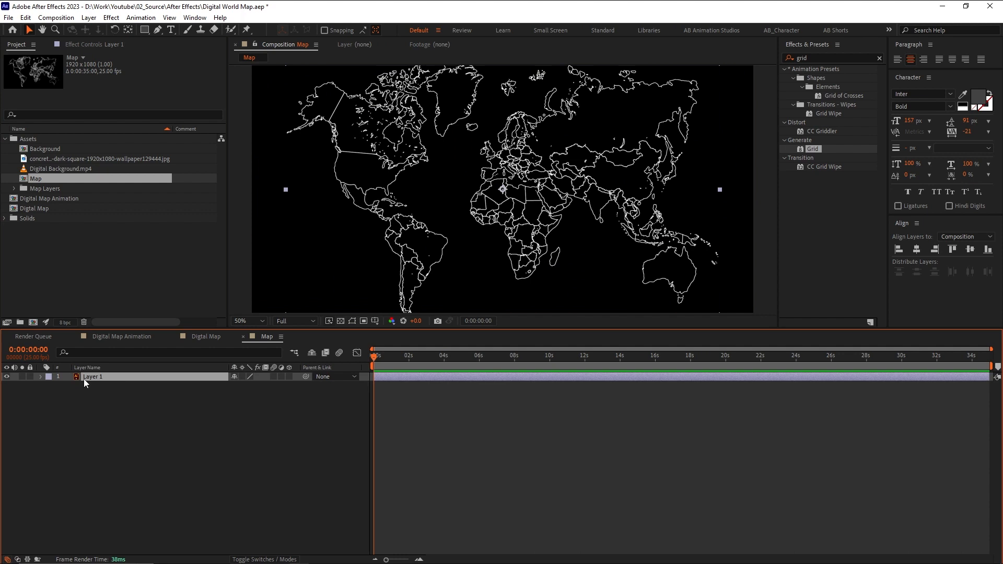
pyautogui.hotkey('ctrl', 'c')
pyautogui.click(190, 336)
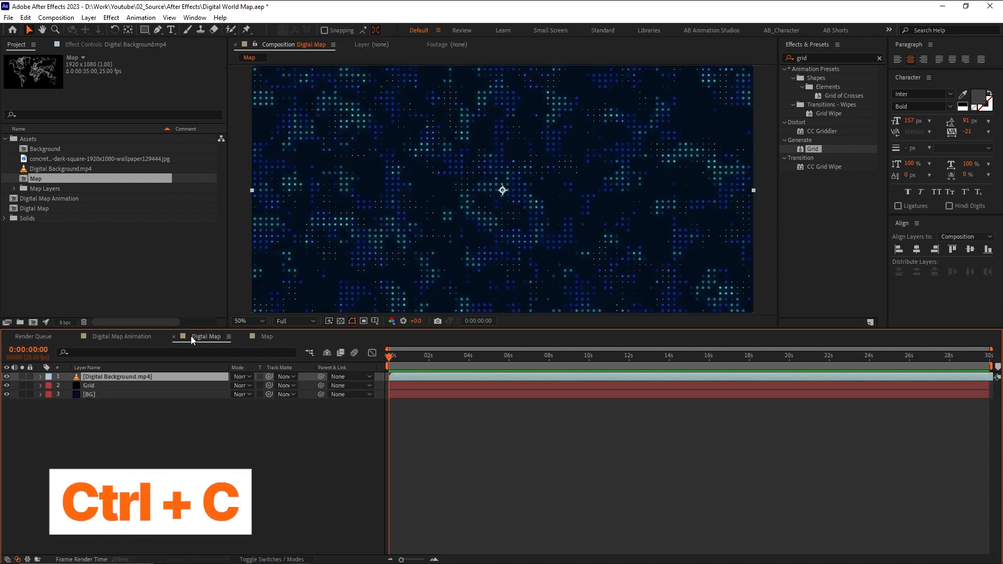
pyautogui.hotkey('ctrl', 'v')
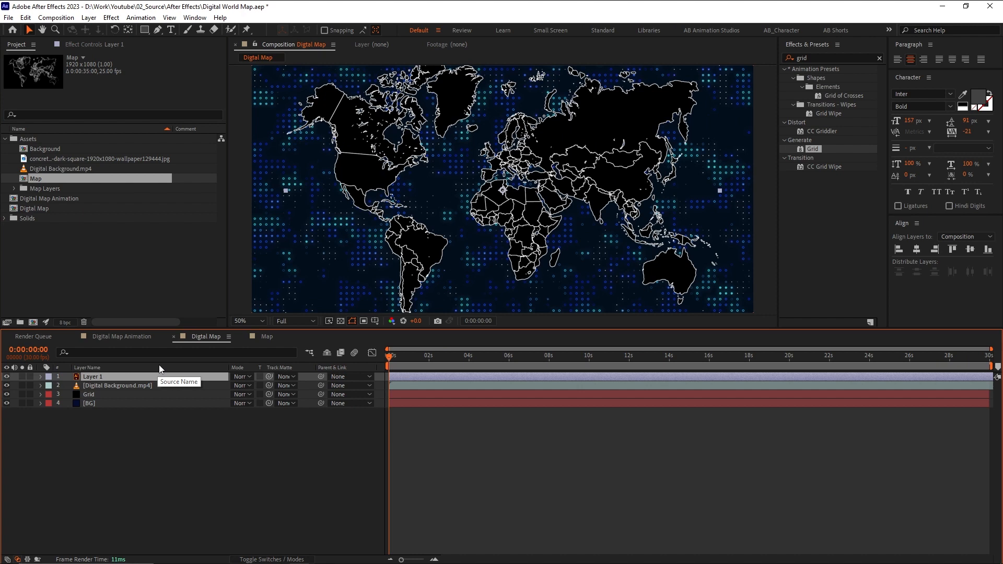
pyautogui.click(120, 410)
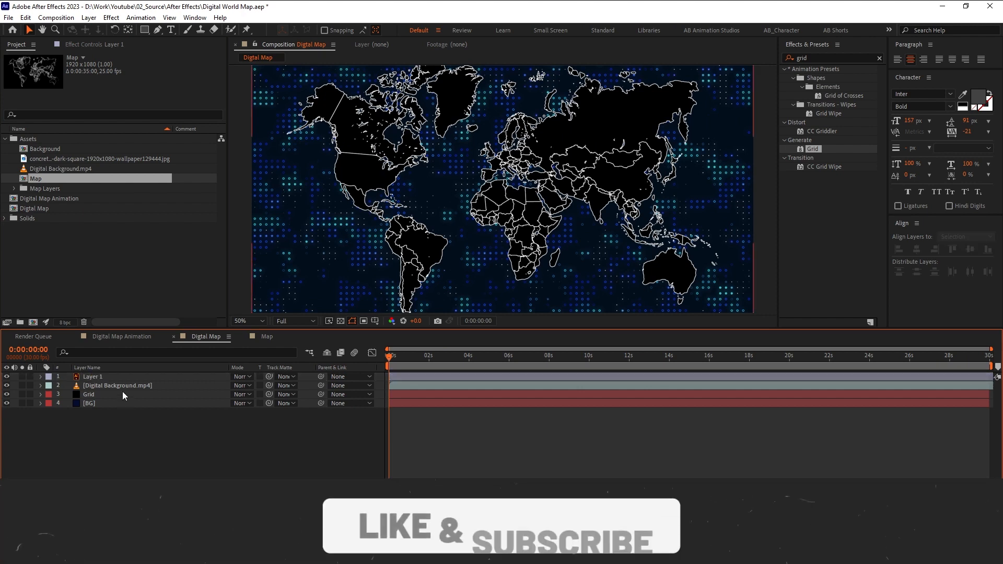
# Search the effects for "motion" and apply the Stylize effect Motion Tile to the Digital Background.mp4 layer.
pyautogui.click(122, 386)
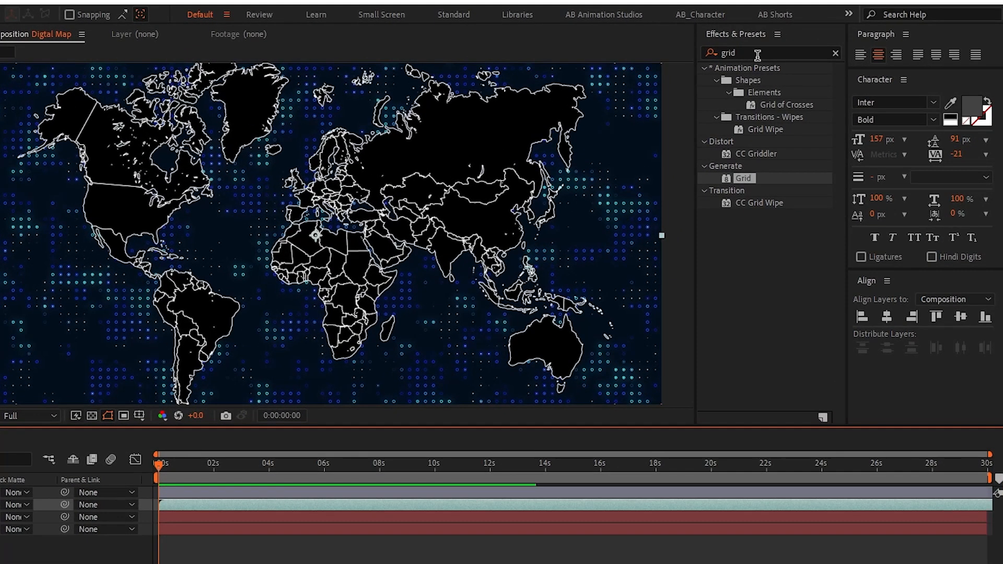
pyautogui.click(713, 57)
pyautogui.write('mo')
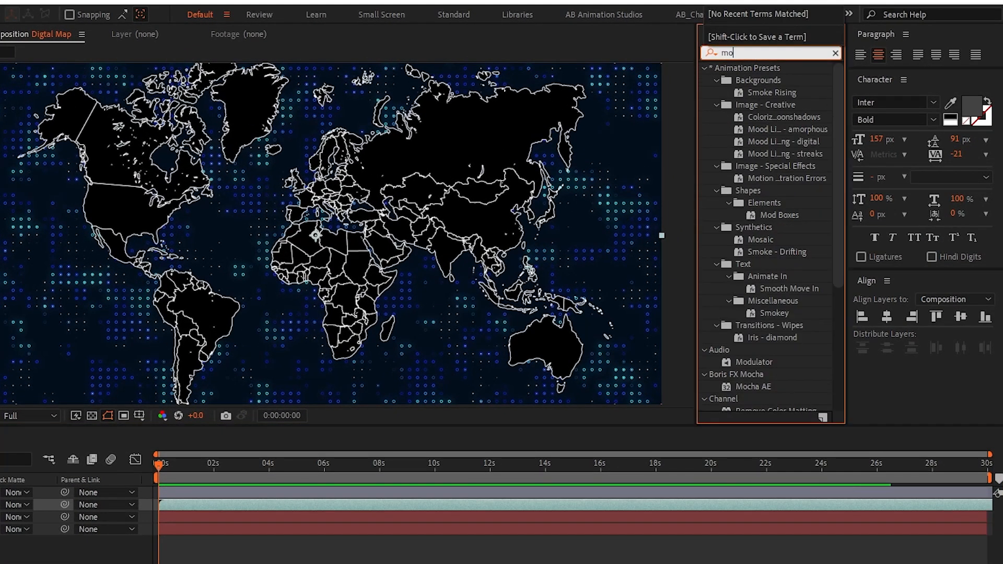
pyautogui.write('tion')
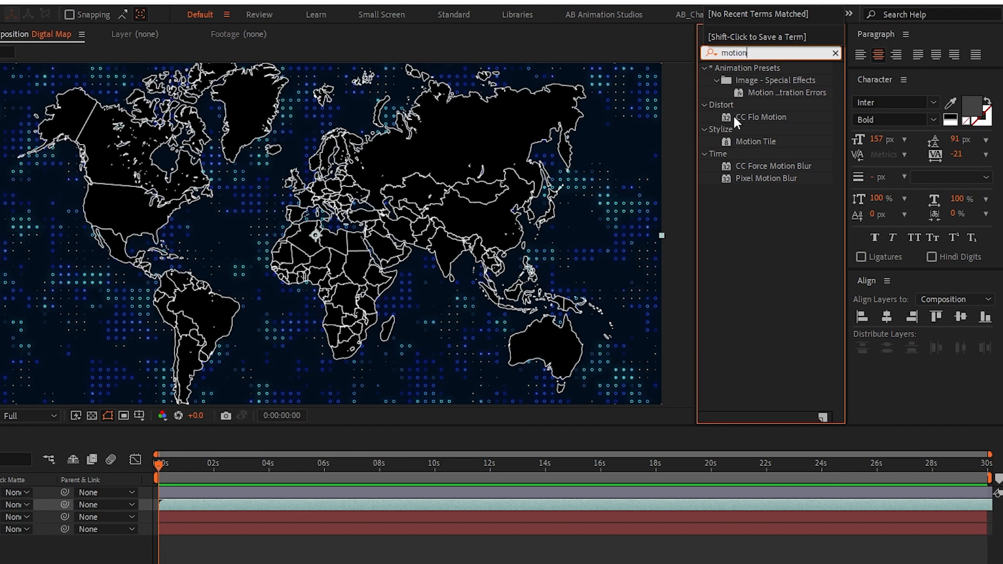
pyautogui.click(750, 146)
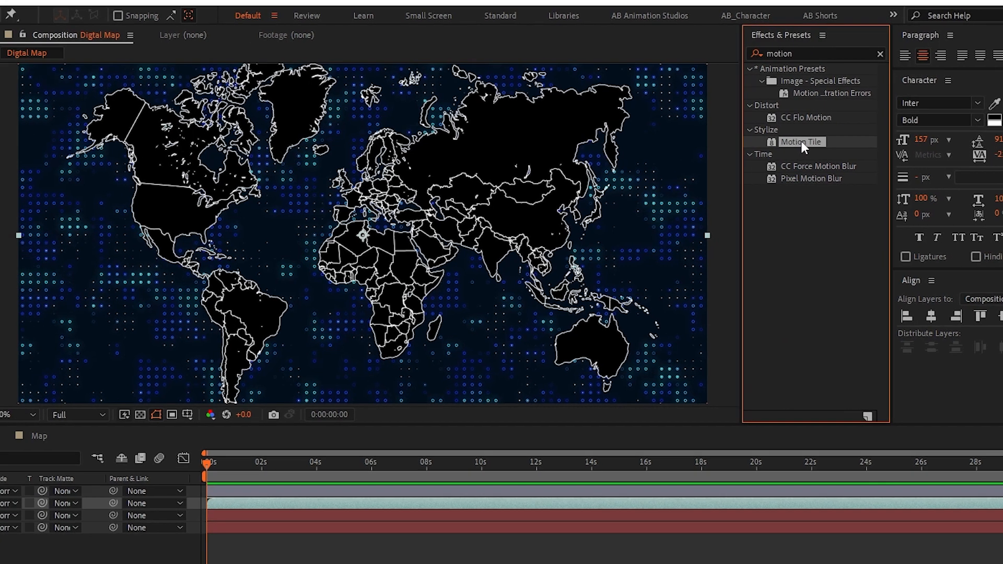
pyautogui.moveTo(754, 140); pyautogui.dragTo(791, 493)
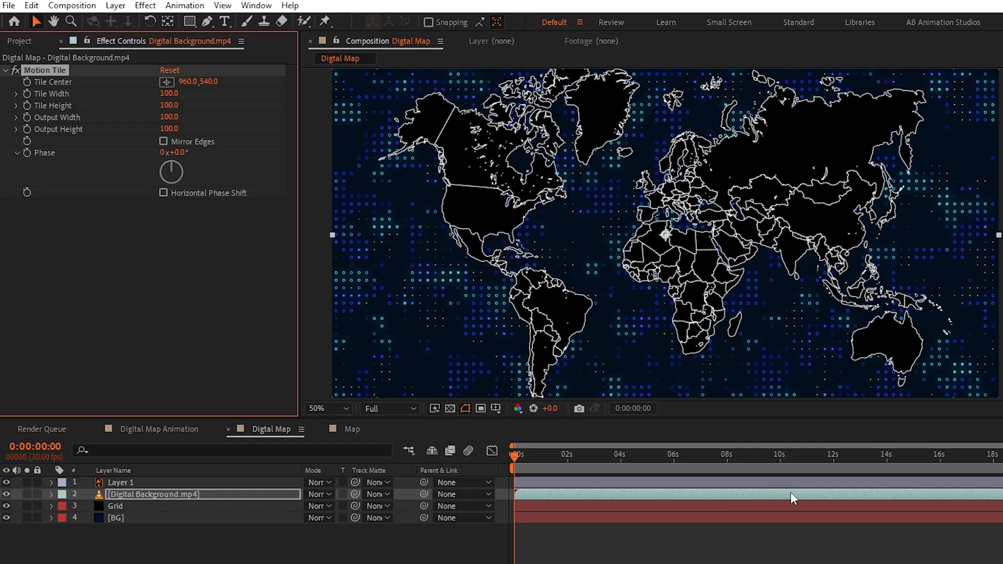
# Set the Motion Tile effect's output width and output height to 300.
pyautogui.click(169, 117)
pyautogui.write('30')
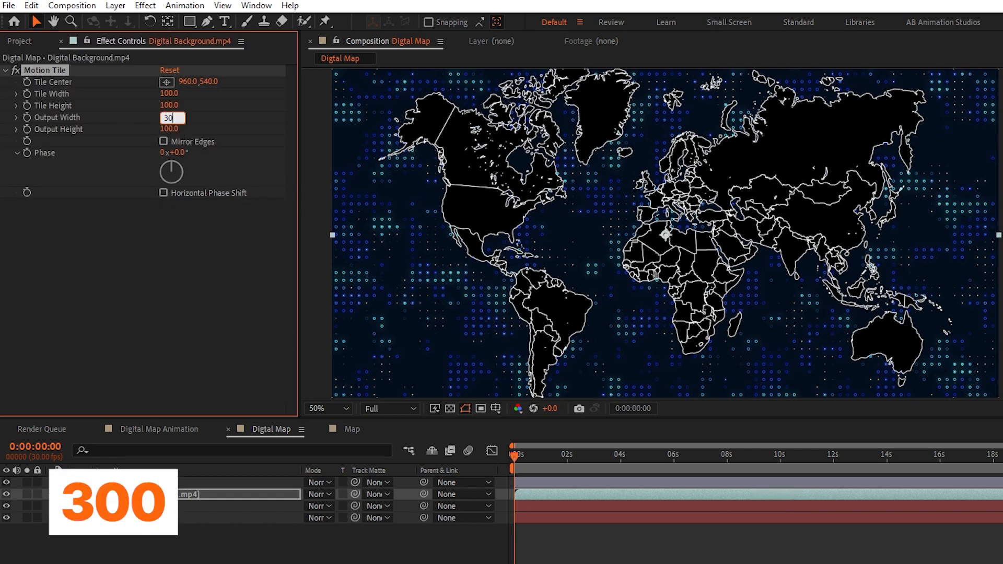
pyautogui.click(168, 129)
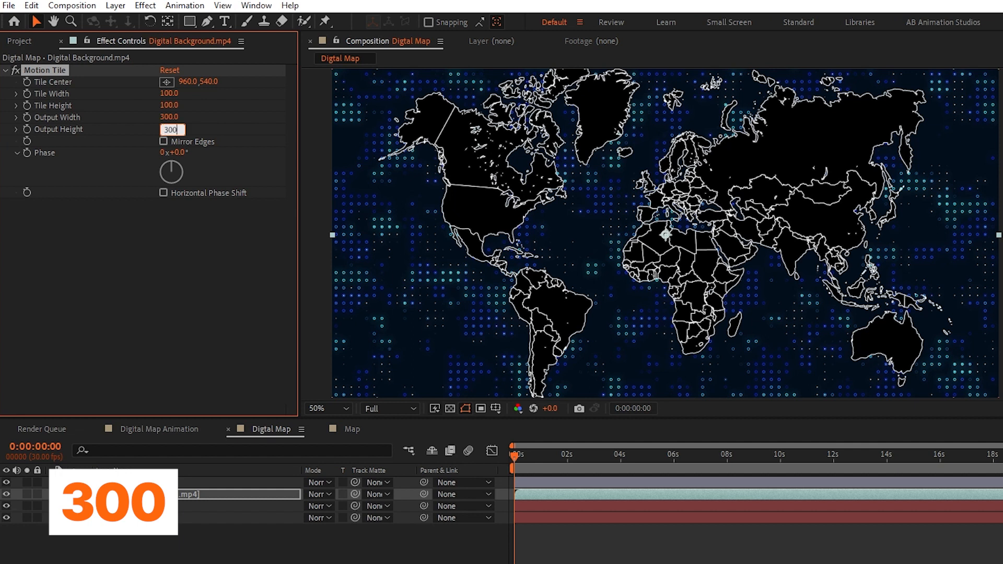
pyautogui.press('Return')
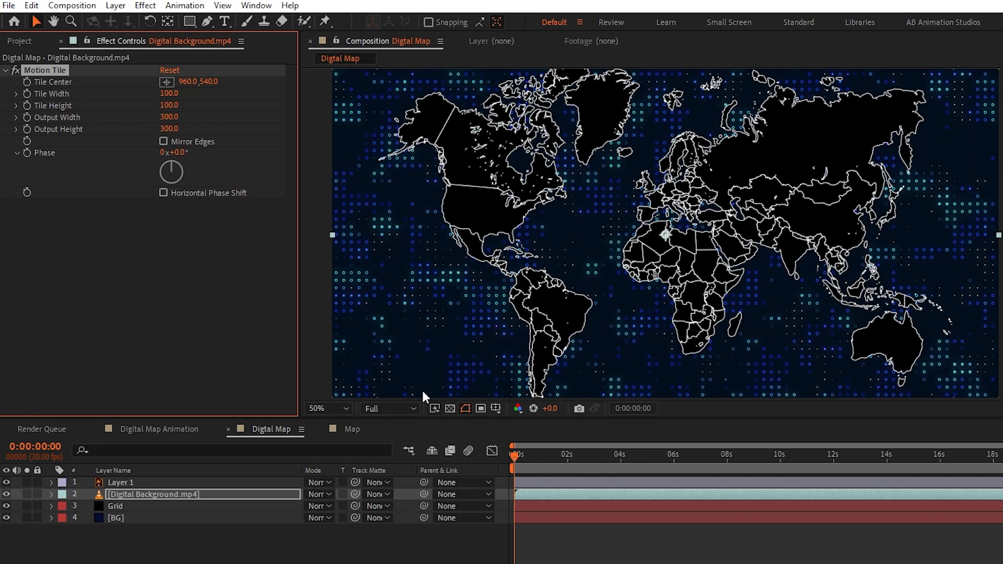
# Scale the Digital Background.mp4 layer down to 65% and compare its coverage with Motion Tile disabled and re-enabled.
pyautogui.click(277, 491)
pyautogui.press('s')
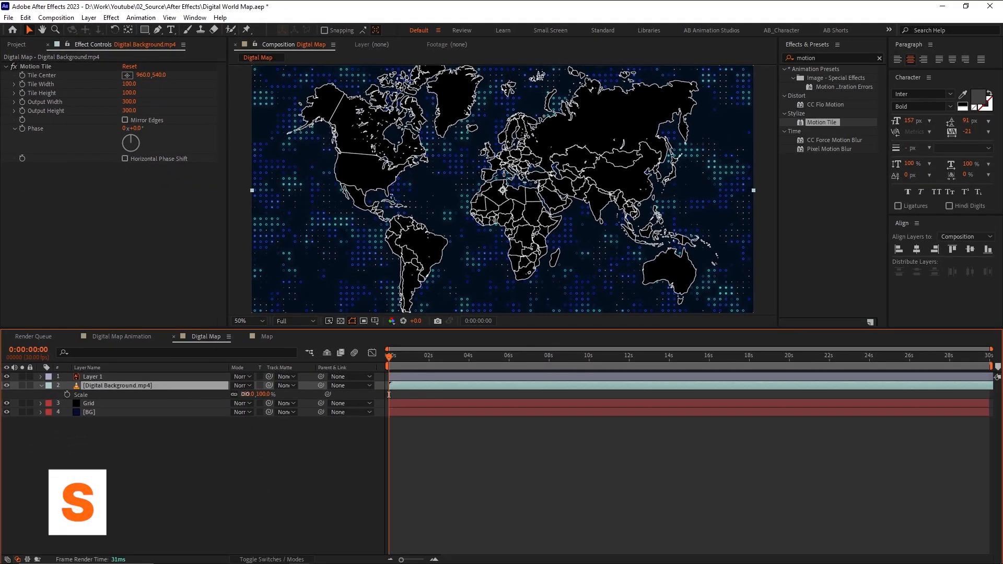
pyautogui.moveTo(315, 491); pyautogui.dragTo(298, 493)
pyautogui.moveTo(233, 395); pyautogui.dragTo(224, 394)
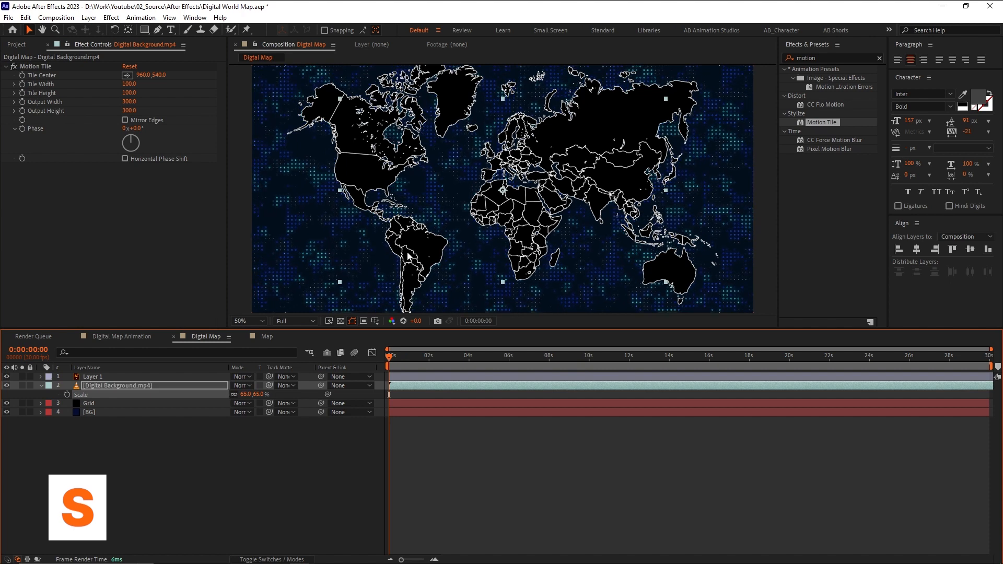
pyautogui.click(15, 67)
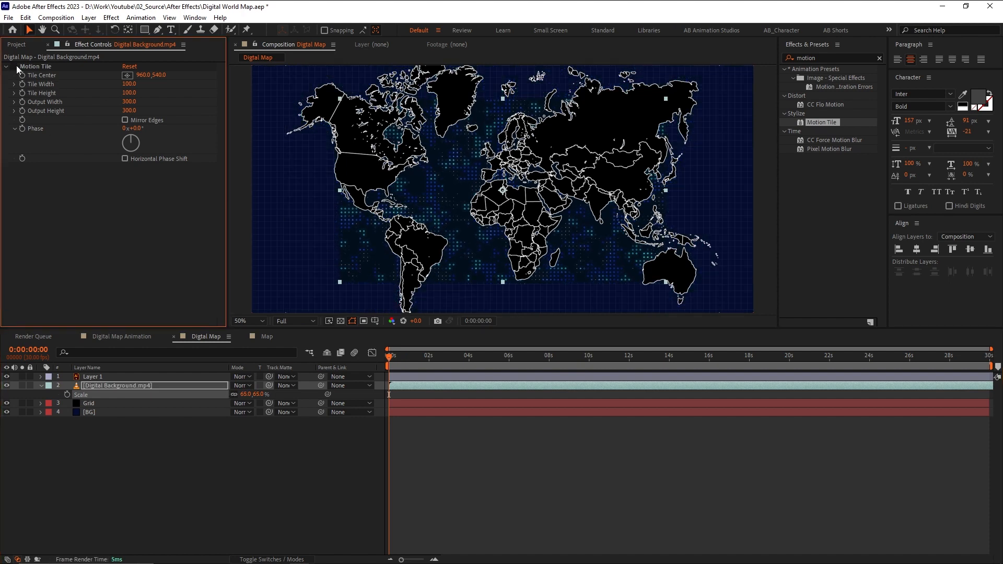
pyautogui.click(15, 67)
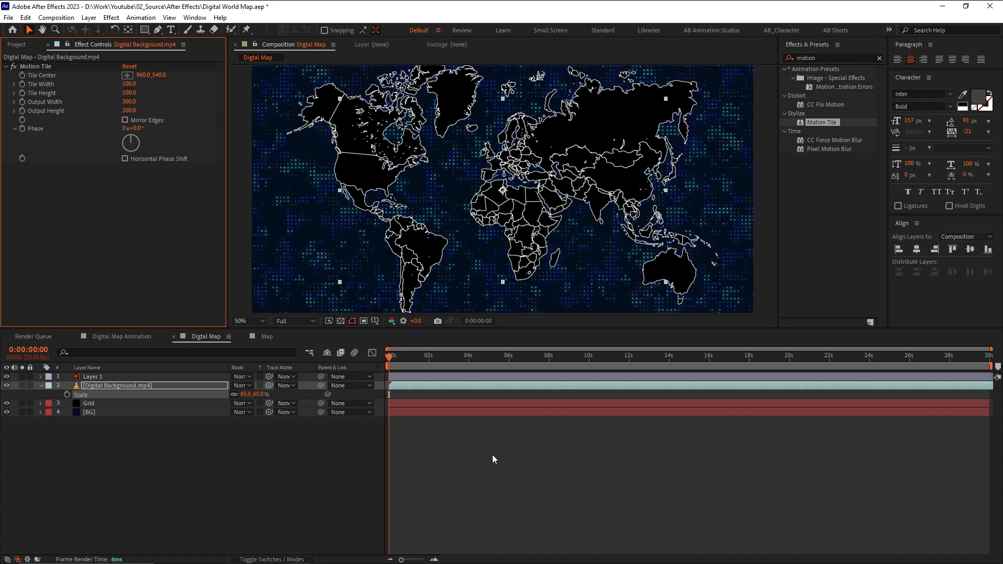
# Set the Digital Background.mp4 layer's scale to 40% and collapse its Scale property.
pyautogui.moveTo(247, 395); pyautogui.dragTo(235, 395)
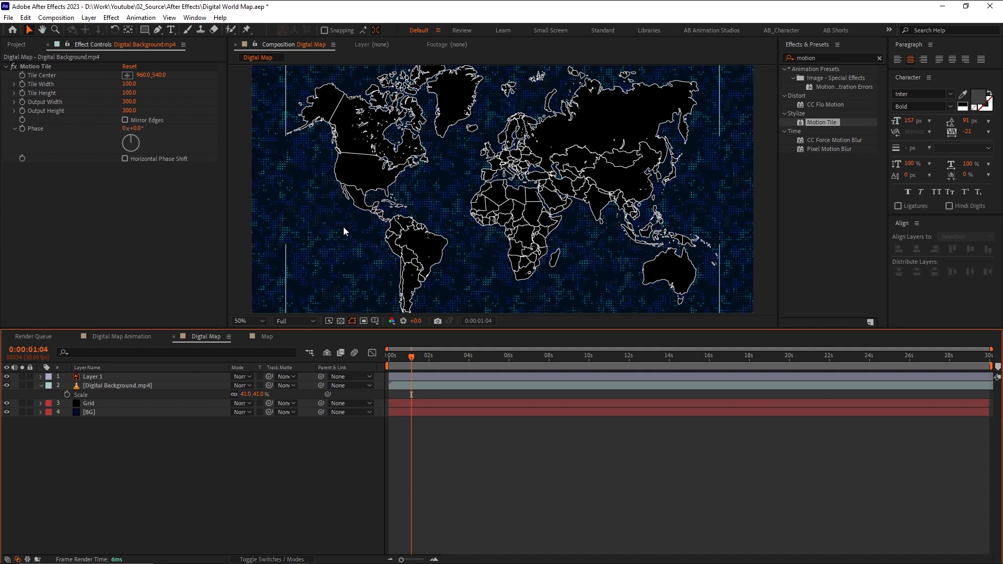
pyautogui.click(245, 395)
pyautogui.write('40')
pyautogui.press('Return')
pyautogui.click(293, 425)
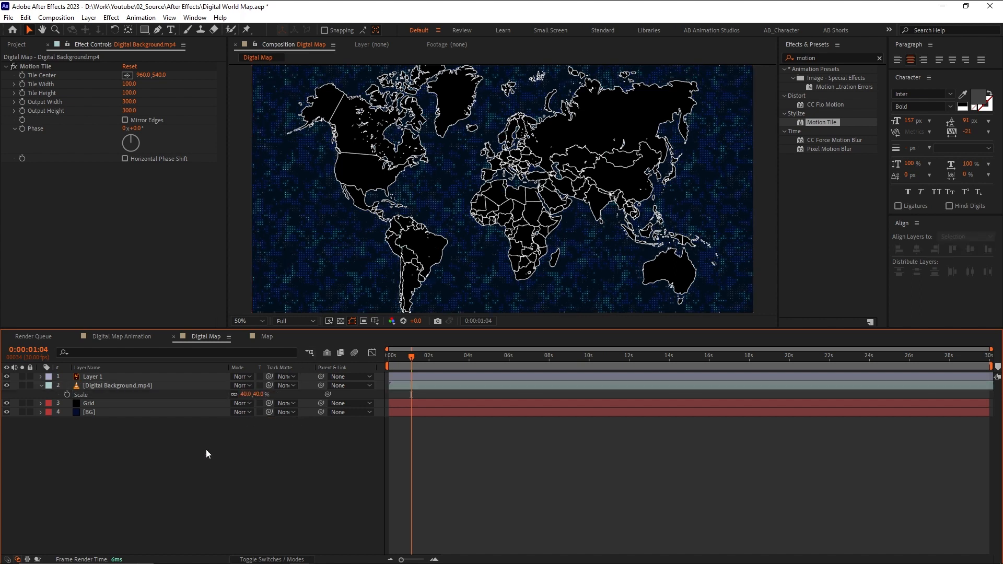
pyautogui.press('s')
pyautogui.press('s')
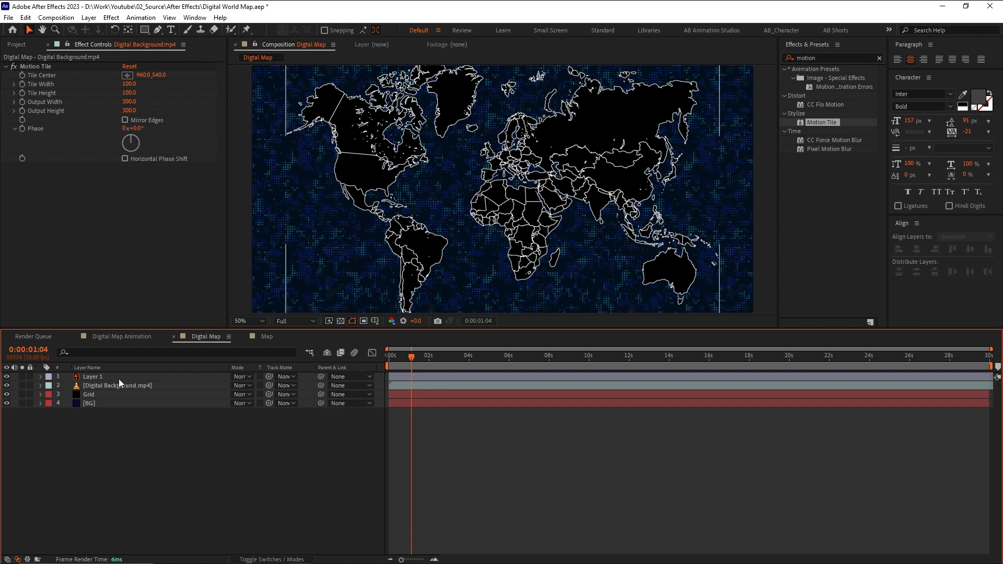
# Duplicate the world map layer, Layer 1, and hide the upper copy.
pyautogui.click(119, 378)
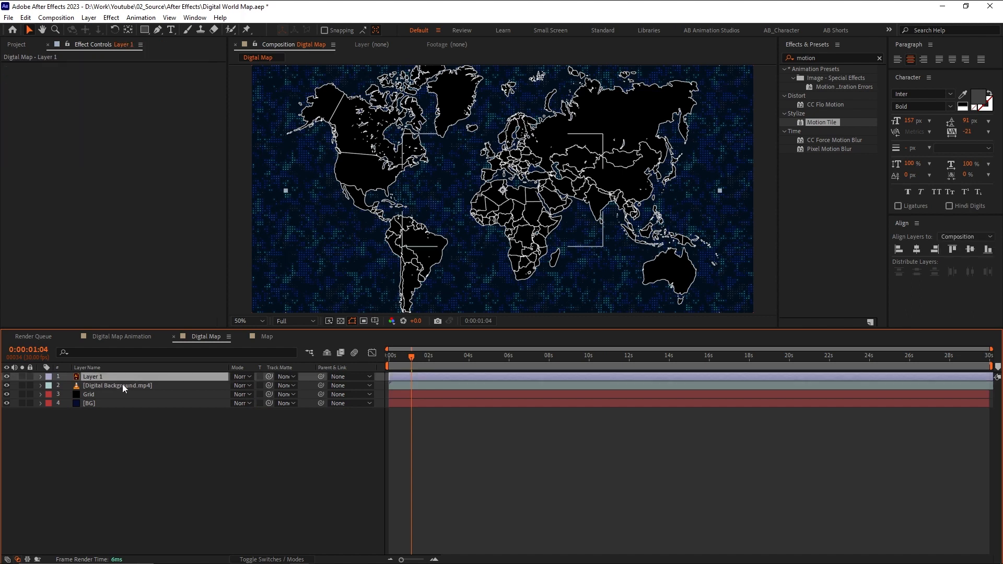
pyautogui.hotkey('ctrl', 'd')
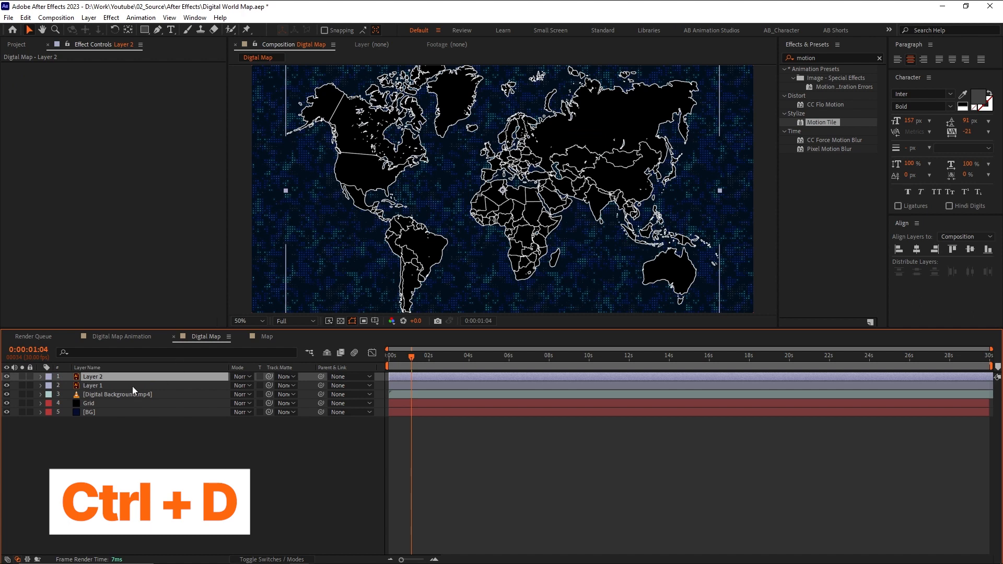
pyautogui.click(96, 387)
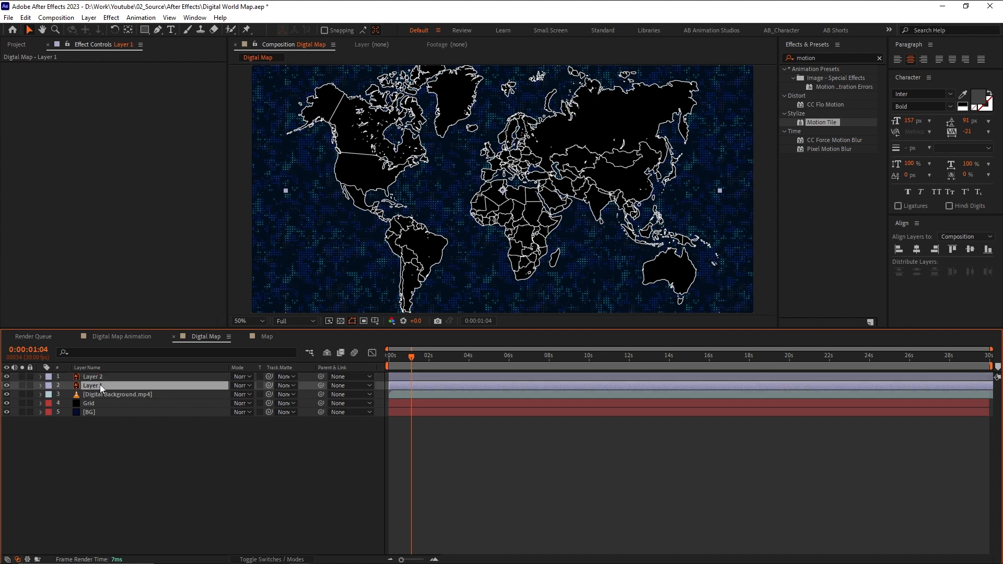
pyautogui.click(99, 378)
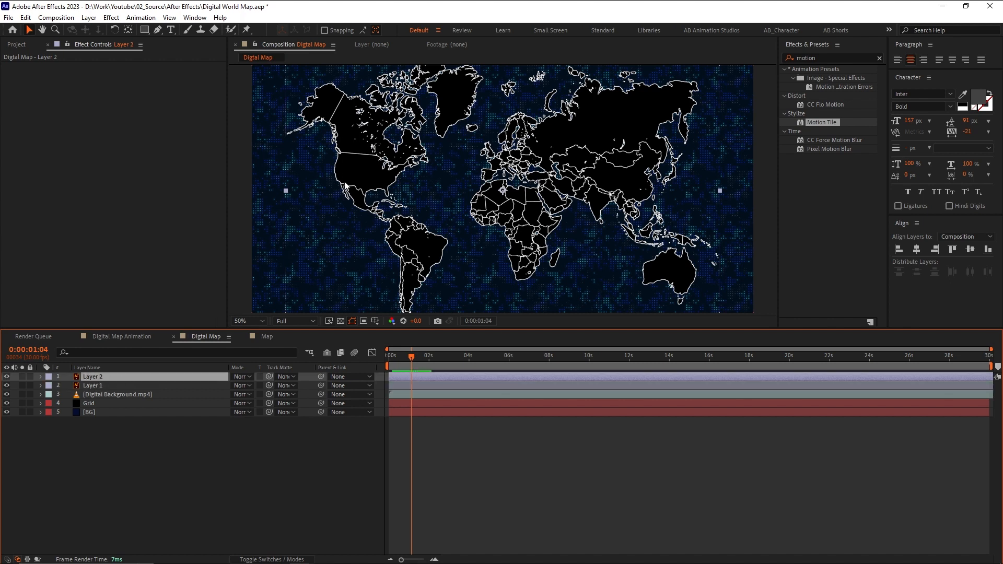
pyautogui.click(111, 387)
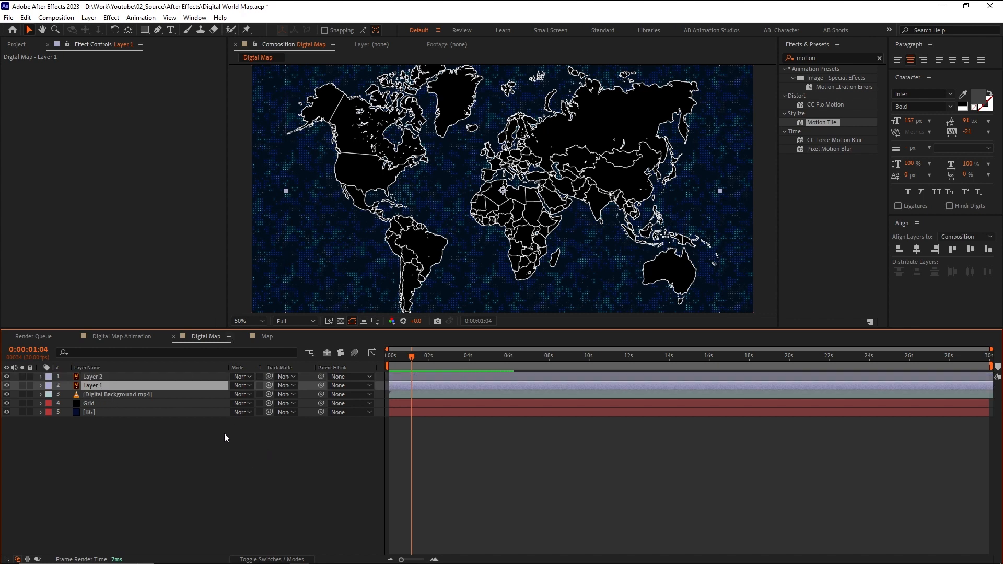
pyautogui.click(6, 377)
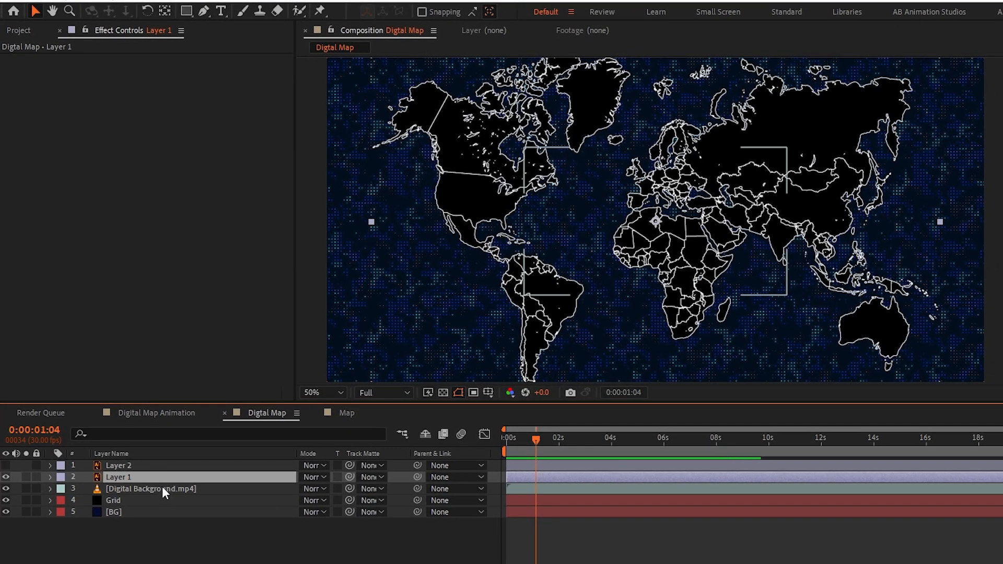
# Set Layer 1 as the track matte for the Digital Background.mp4 layer.
pyautogui.click(162, 488)
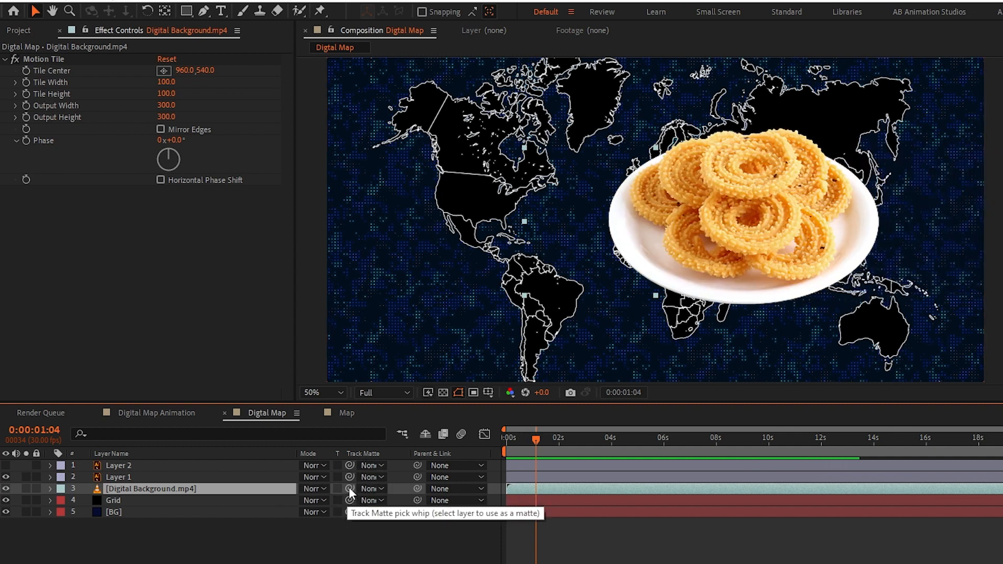
pyautogui.moveTo(349, 489); pyautogui.dragTo(166, 478)
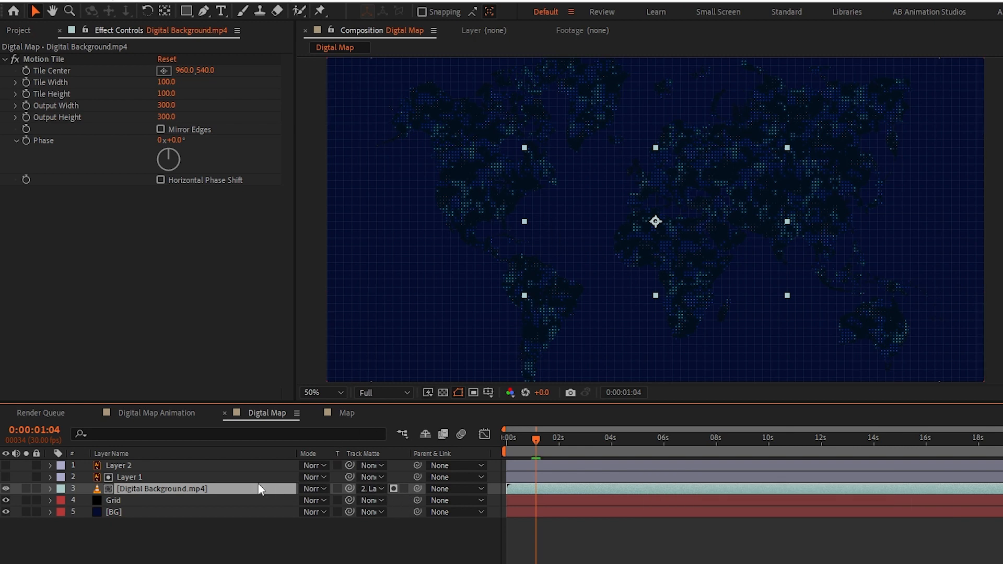
pyautogui.click(458, 391)
# Make Layer 2 visible and set its blending mode to Color Dodge.
pyautogui.click(139, 468)
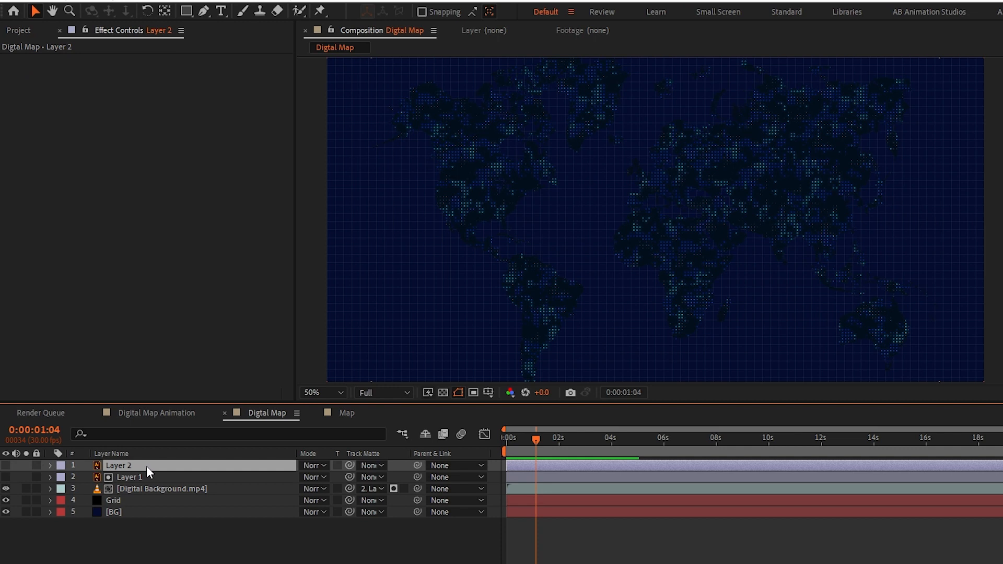
pyautogui.click(5, 465)
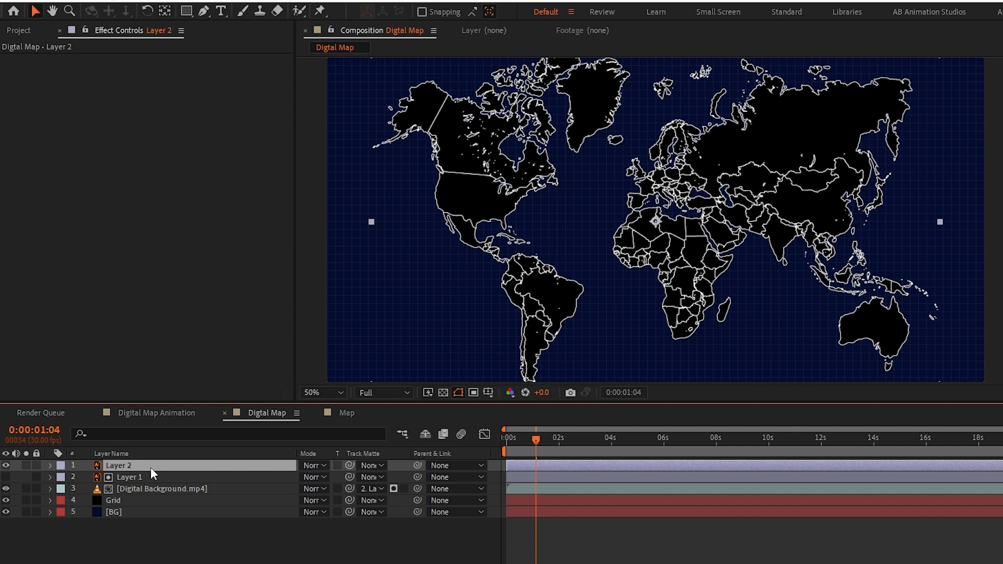
pyautogui.click(310, 464)
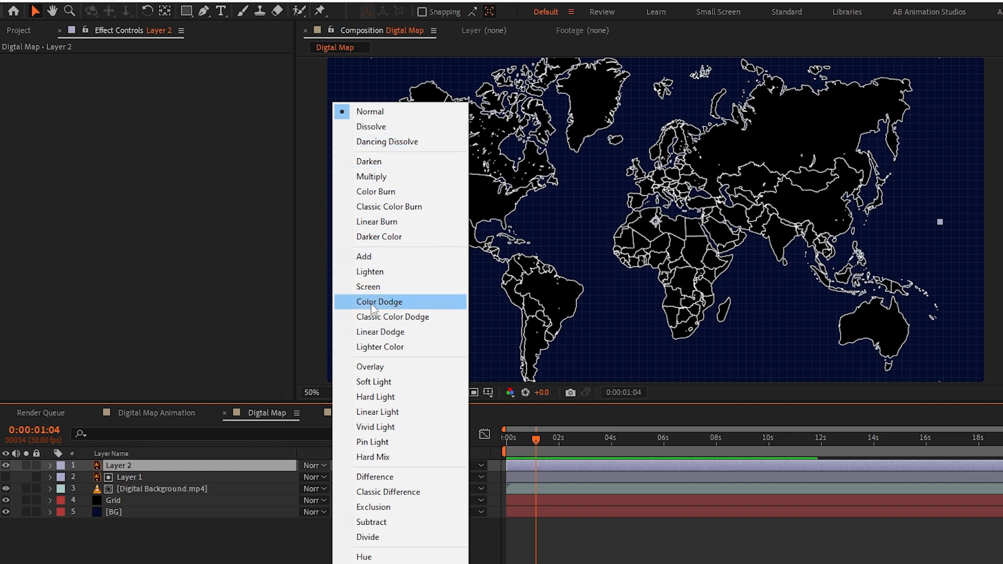
pyautogui.click(383, 302)
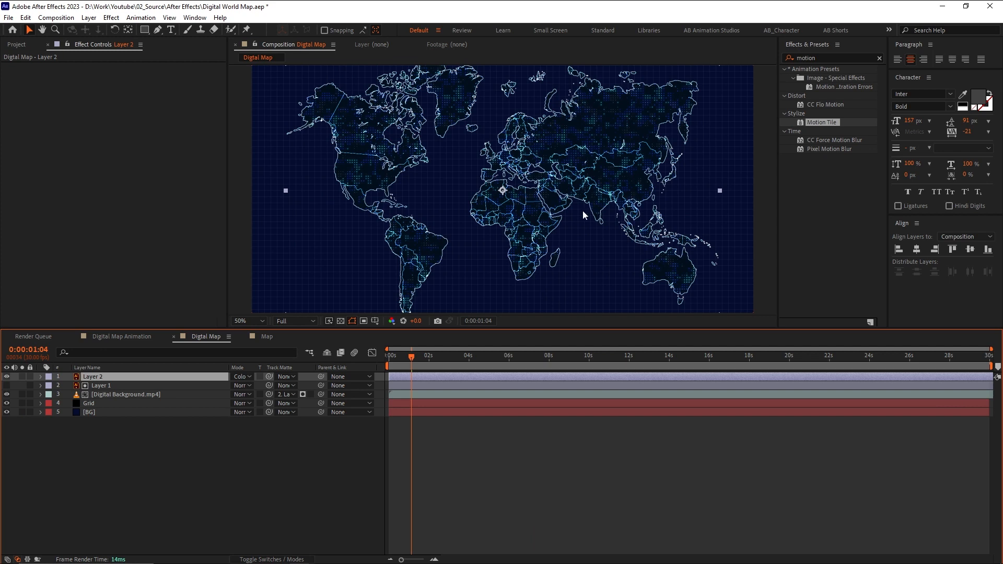
# Draw a small red circle with the Ellipse tool on the map just east of the Caspian Sea, and nudge it northwest.
pyautogui.press('h')
pyautogui.scroll(1, 558, 200)
pyautogui.press('v')
pyautogui.scroll(1, 514, 176)
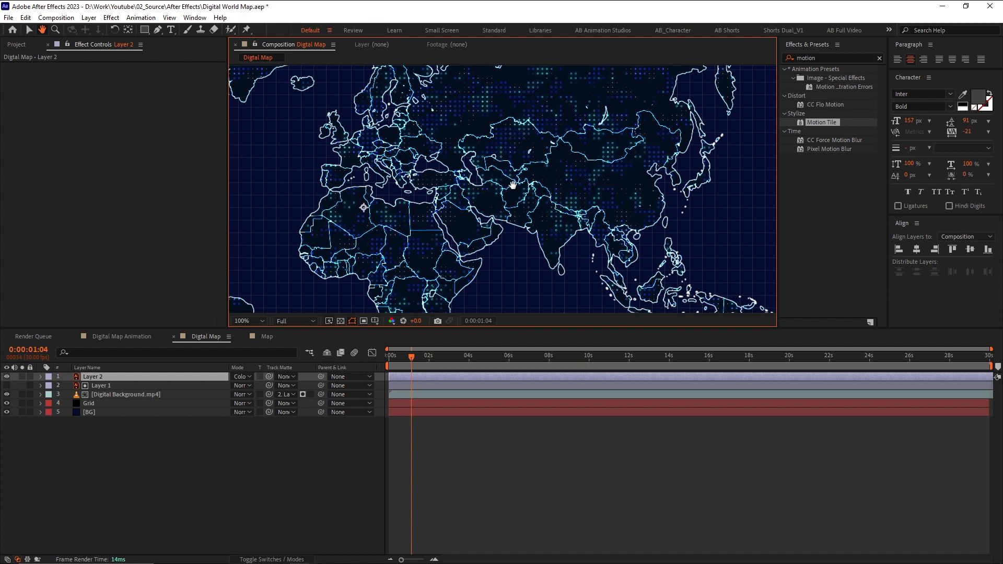
pyautogui.moveTo(498, 195); pyautogui.dragTo(537, 208)
pyautogui.click(145, 30)
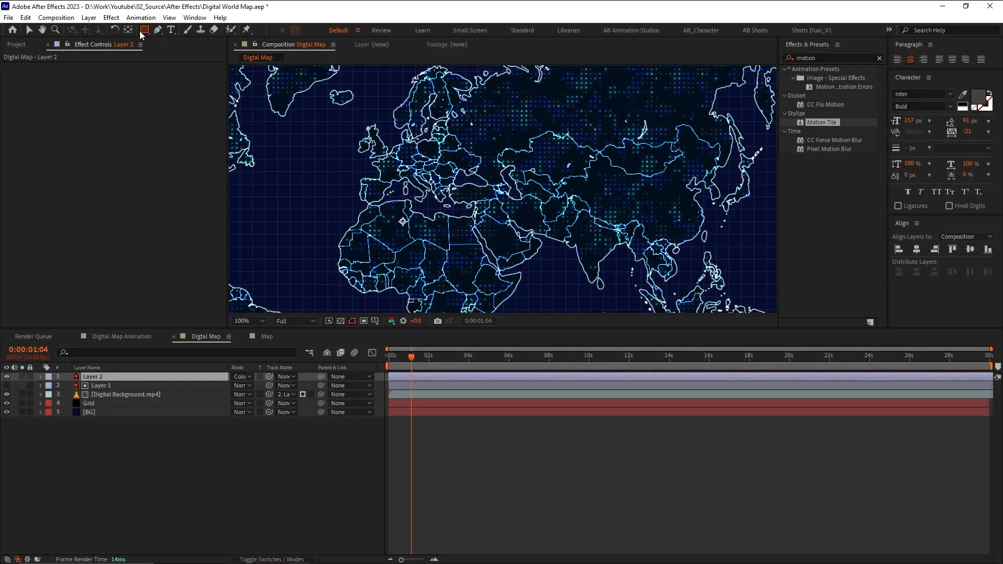
pyautogui.click(142, 29)
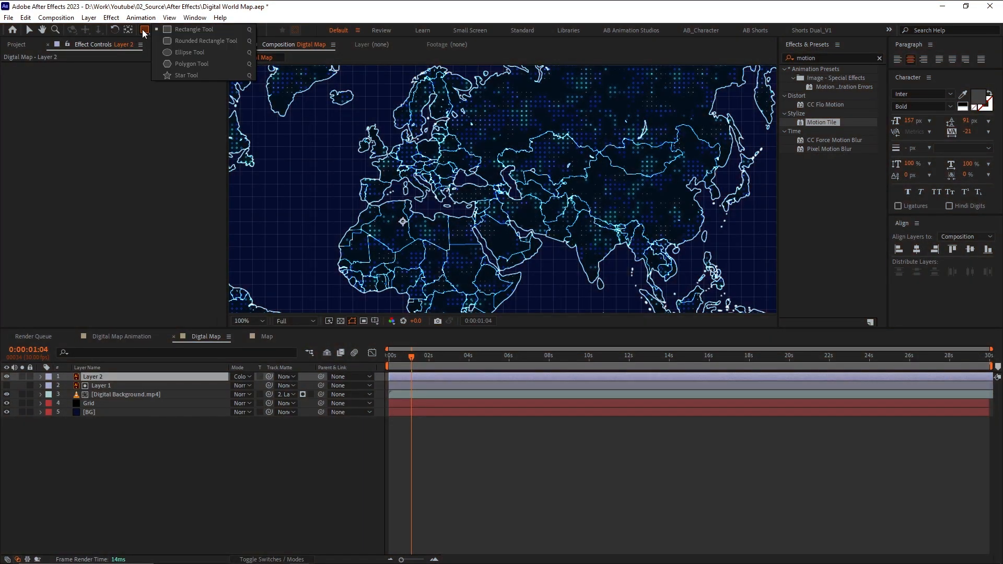
pyautogui.click(158, 52)
pyautogui.click(215, 450)
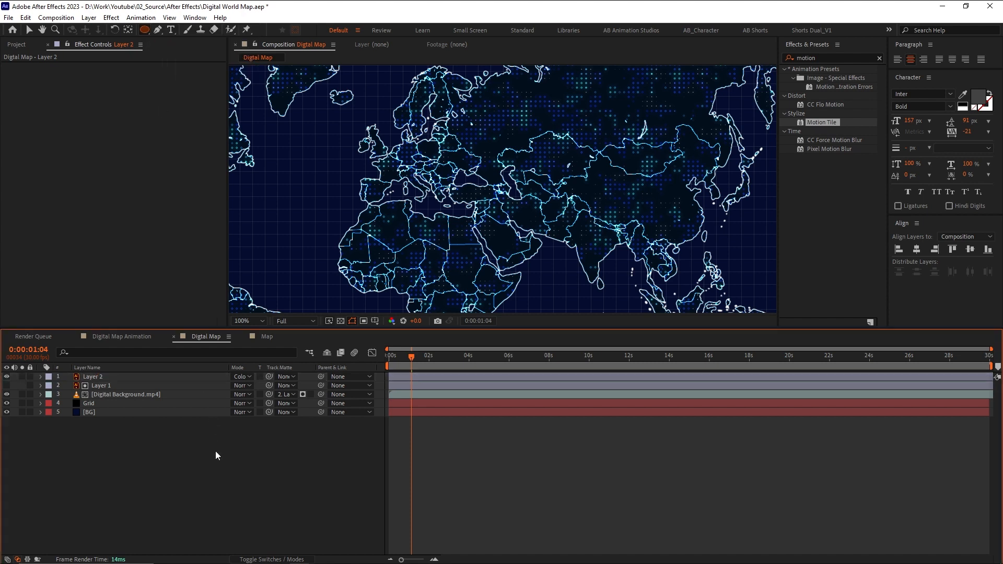
pyautogui.moveTo(515, 151); pyautogui.dragTo(554, 190)
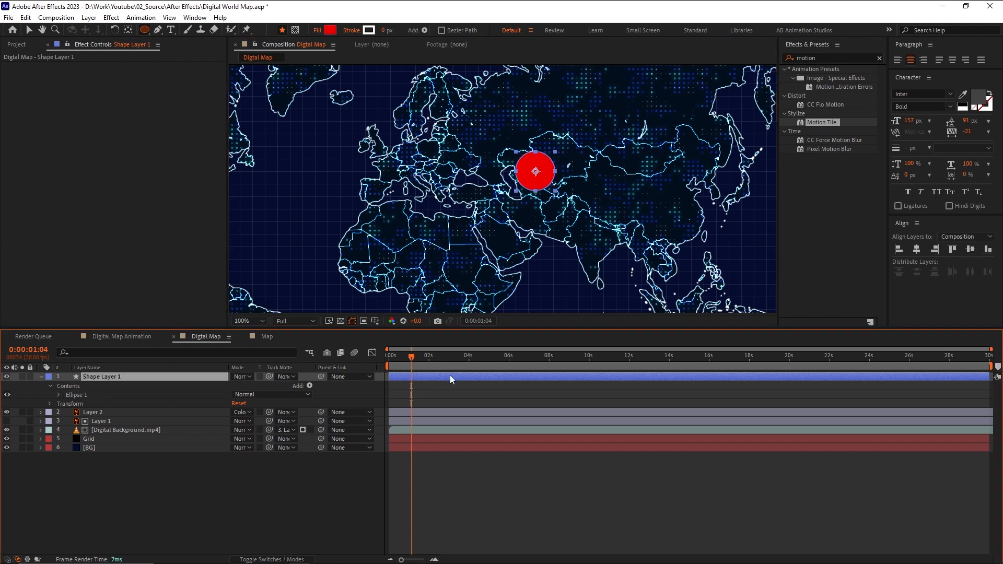
pyautogui.press('v')
pyautogui.moveTo(534, 173); pyautogui.dragTo(525, 163)
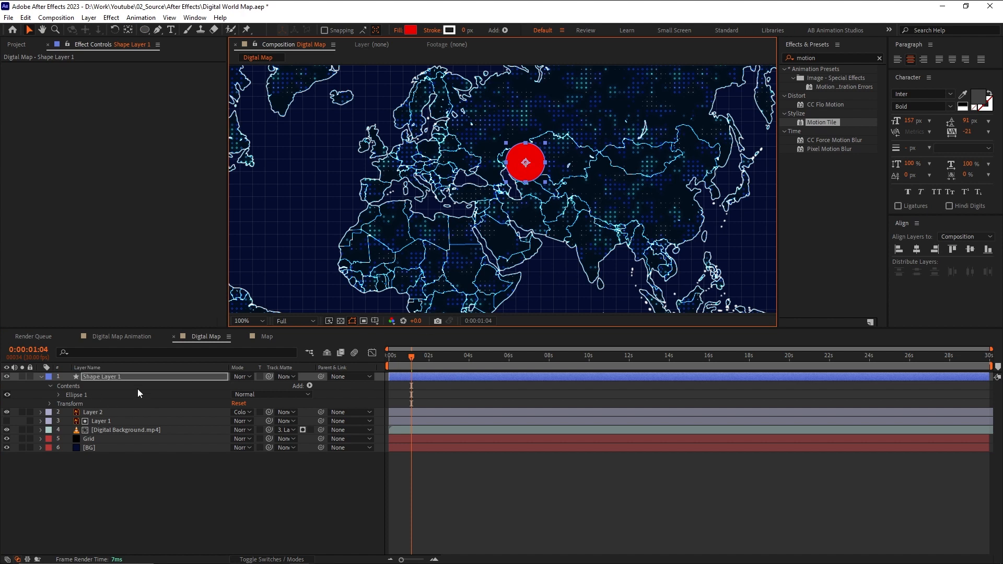
# Animate the circle layer's Scale from 0% at the first frame to 100% at about 23 frames, and preview the growth.
pyautogui.moveTo(395, 362); pyautogui.dragTo(384, 363)
pyautogui.click(112, 377)
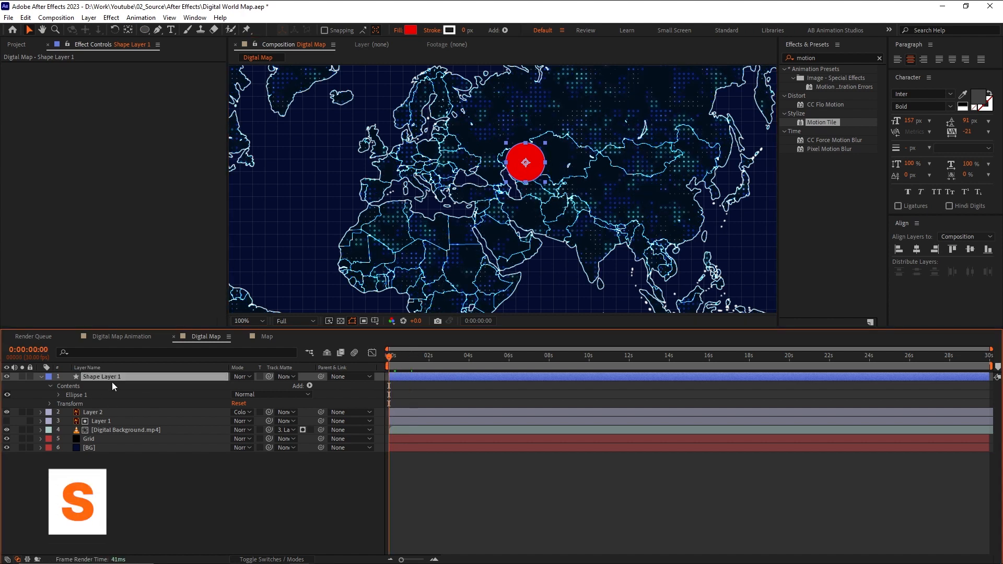
pyautogui.press('s')
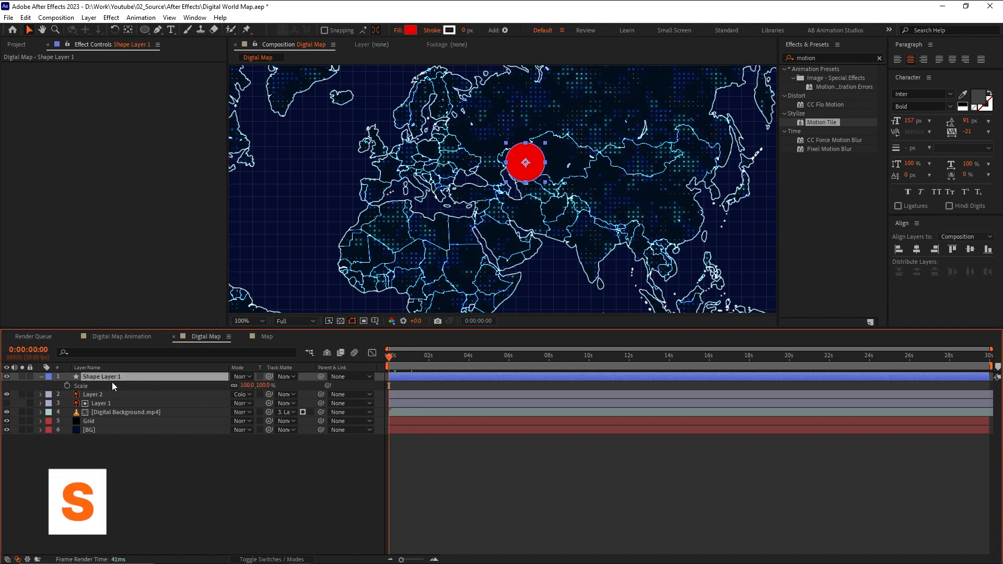
pyautogui.click(68, 387)
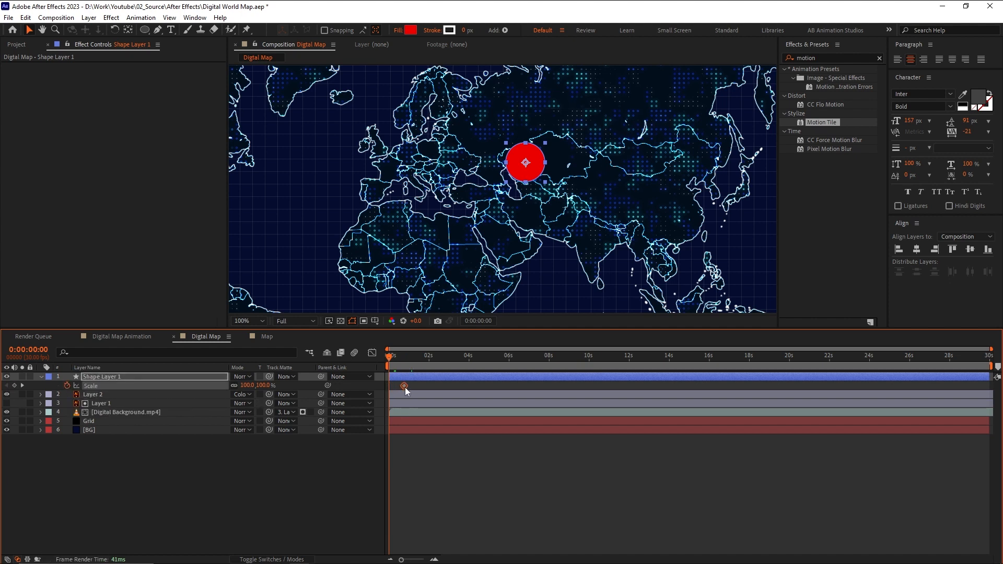
pyautogui.click(265, 385)
pyautogui.write('0')
pyautogui.press('Return')
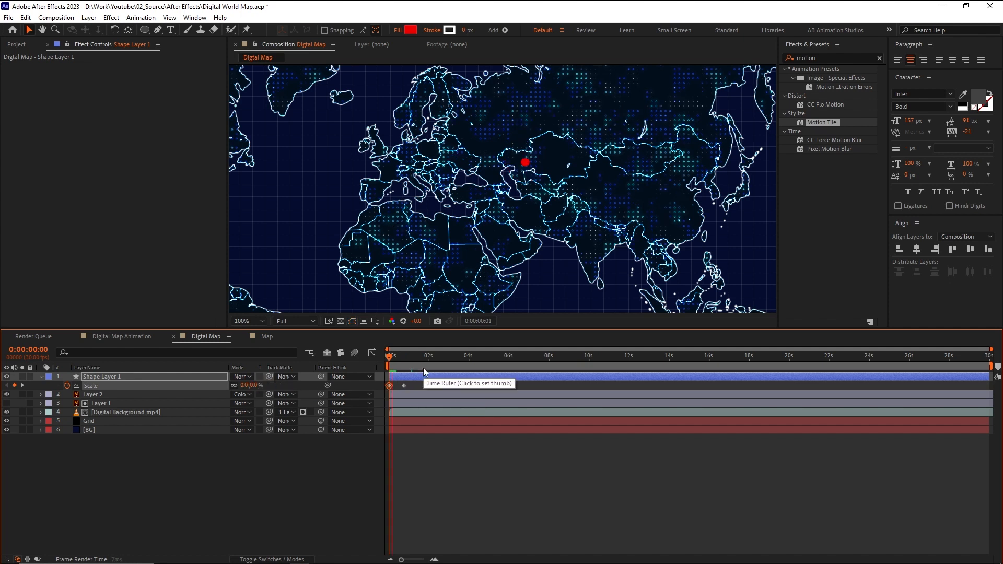
pyautogui.press('space')
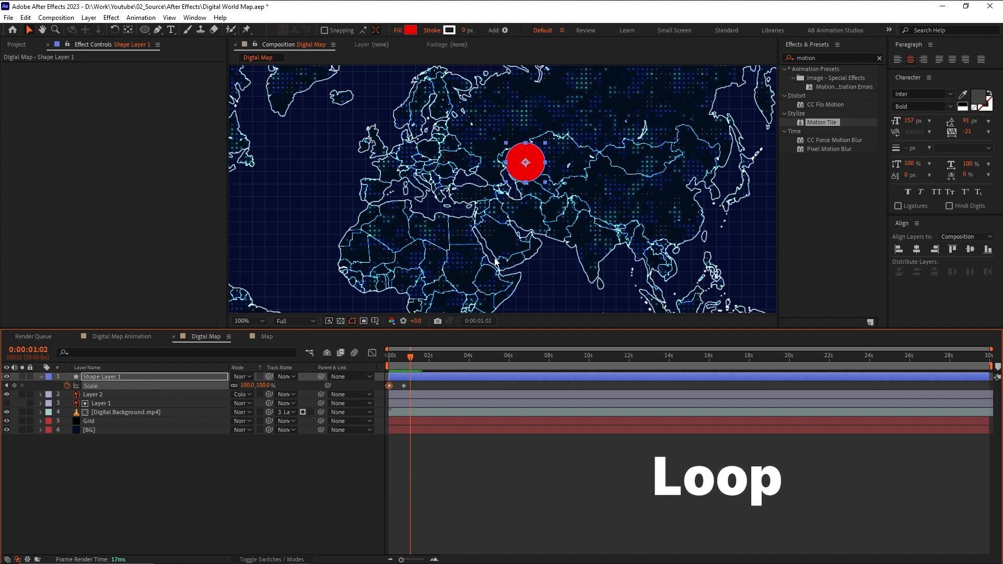
# Apply Easy Ease to both Scale keyframes, reshape the speed graph into a fast start with a long slow-down, and preview it.
pyautogui.moveTo(429, 383); pyautogui.dragTo(375, 394)
pyautogui.press('F9')
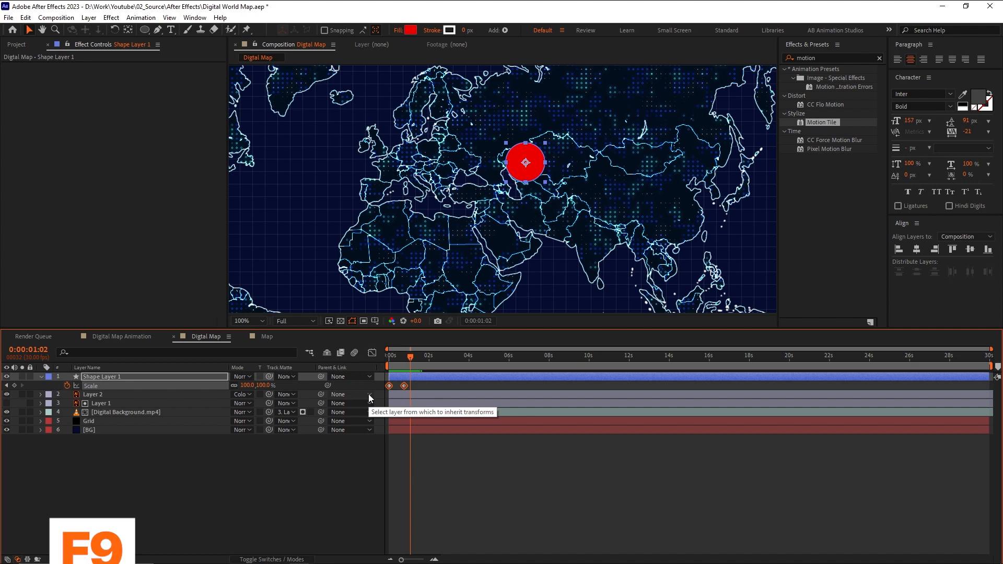
pyautogui.click(372, 353)
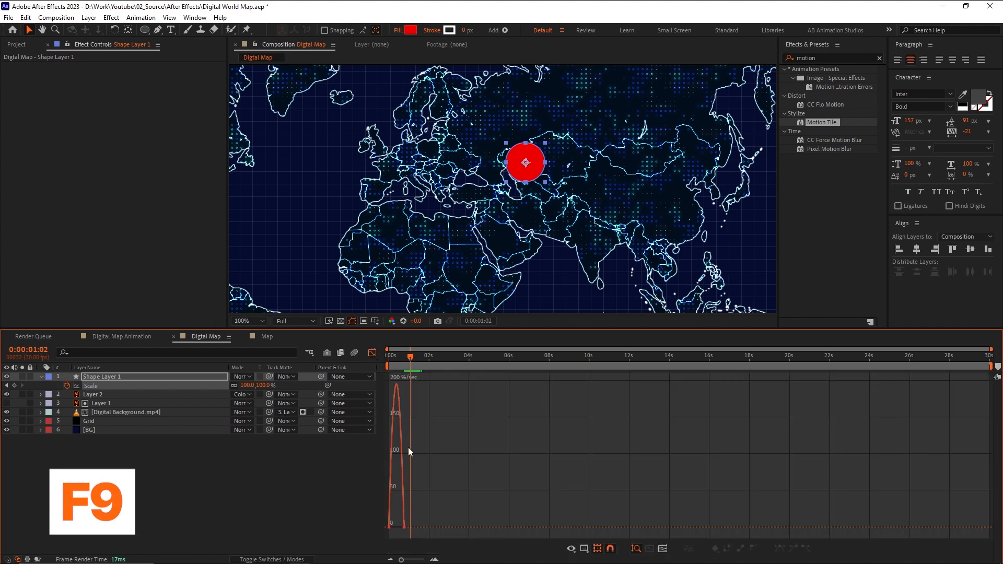
pyautogui.scroll(2, 395, 499)
pyautogui.hscroll(-1, 402, 497)
pyautogui.moveTo(471, 503); pyautogui.dragTo(415, 528)
pyautogui.moveTo(400, 362); pyautogui.dragTo(381, 364)
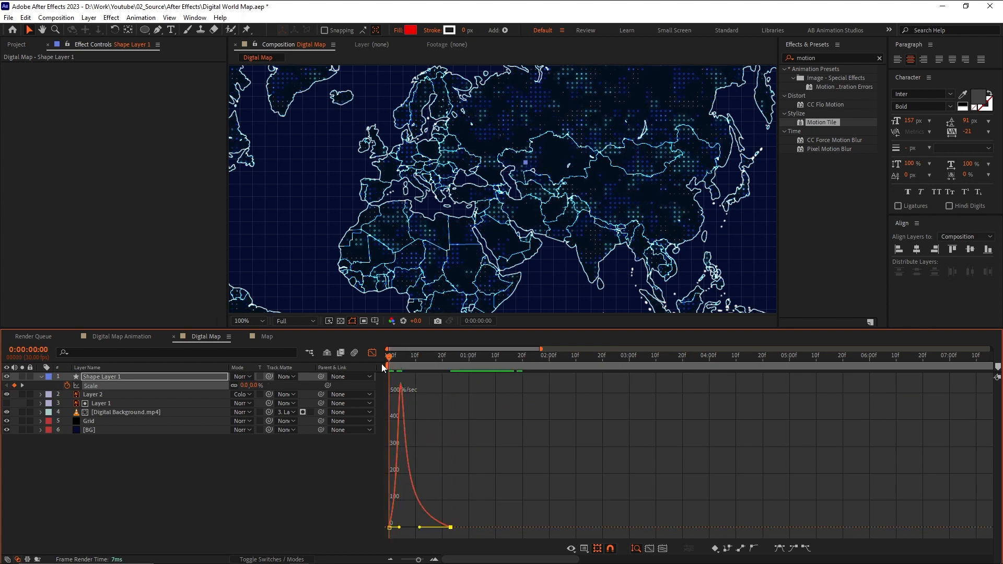
pyautogui.press('space')
pyautogui.press('space')
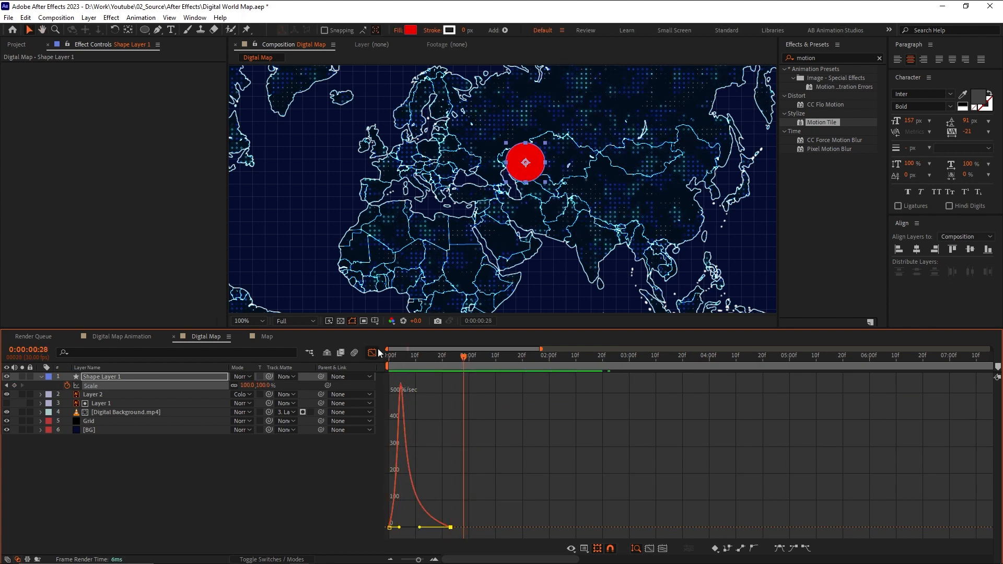
pyautogui.click(372, 353)
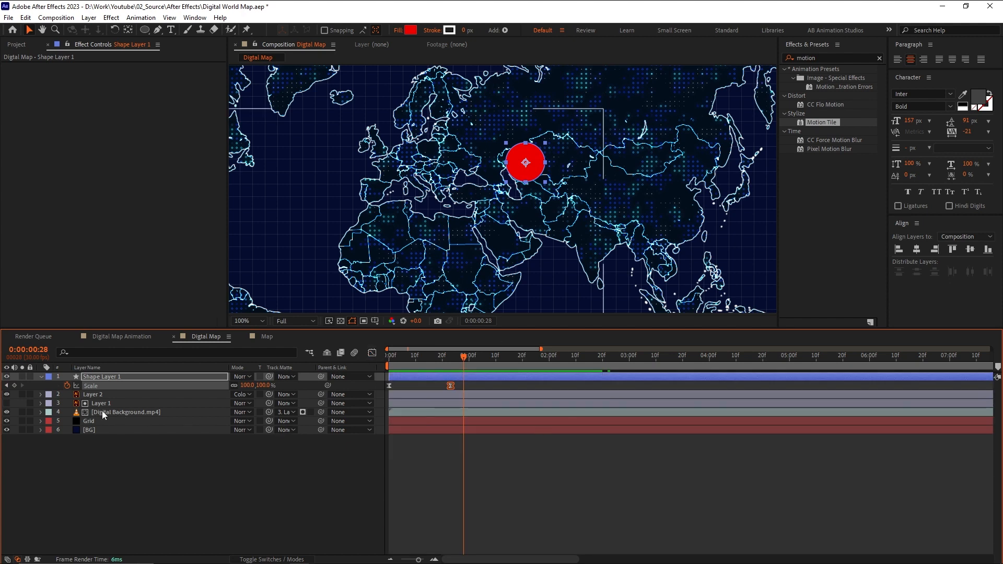
# Add the expression loopOut('pingpong') to the circle layer's Scale and preview the looping pulse.
pyautogui.keyDown('alt'); pyautogui.click(67, 386); pyautogui.keyUp('alt')
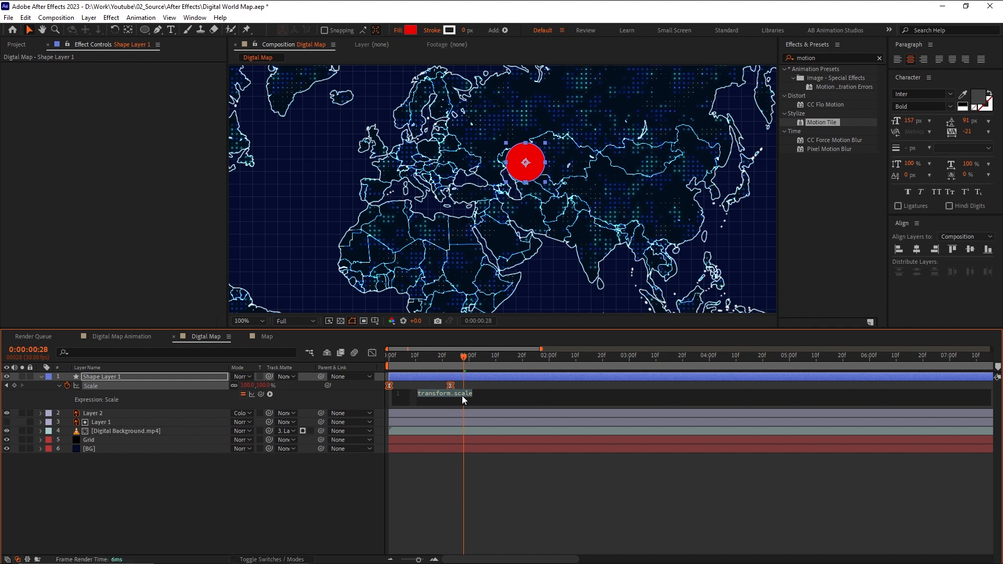
pyautogui.write('loop')
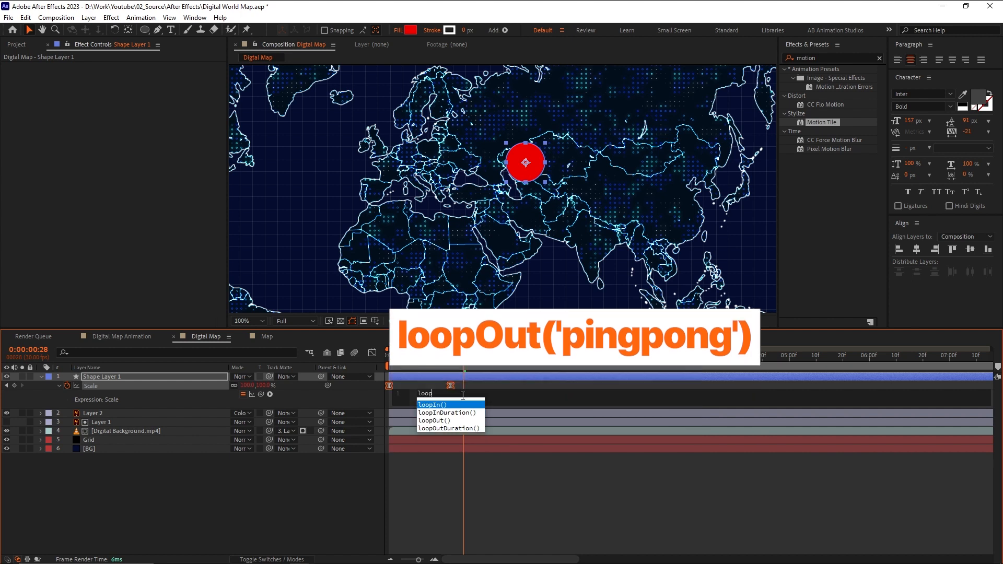
pyautogui.click(453, 421)
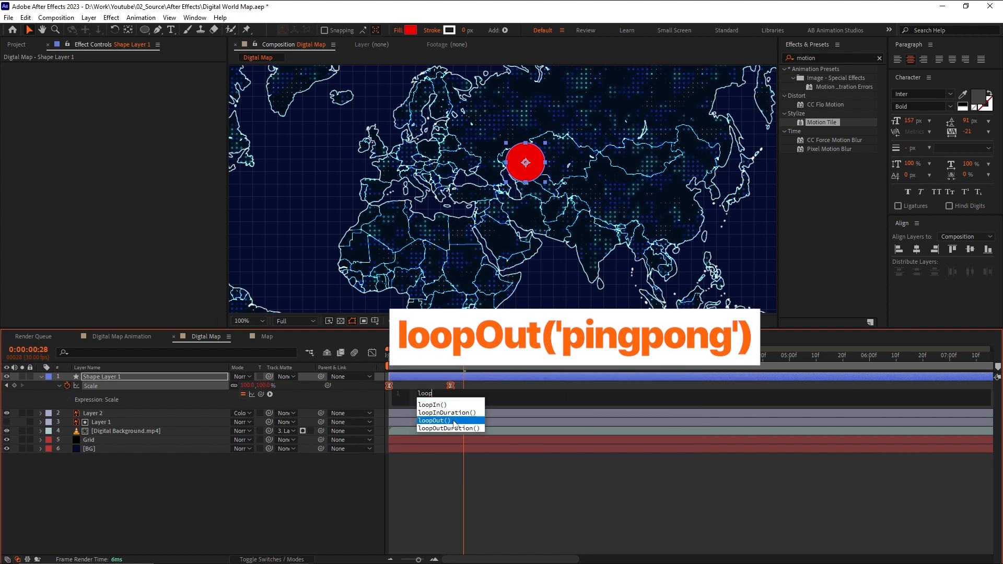
pyautogui.click(454, 421)
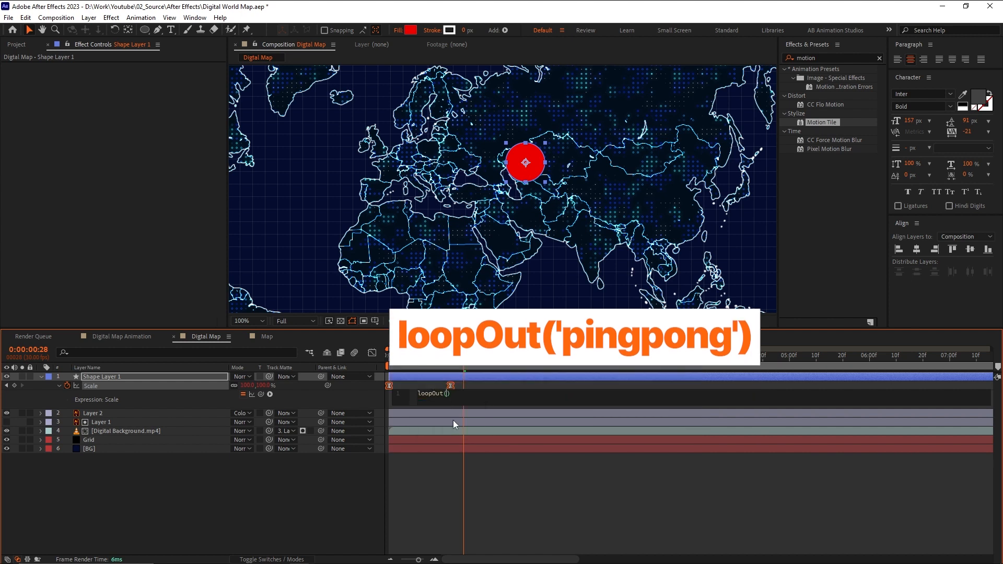
pyautogui.write("'")
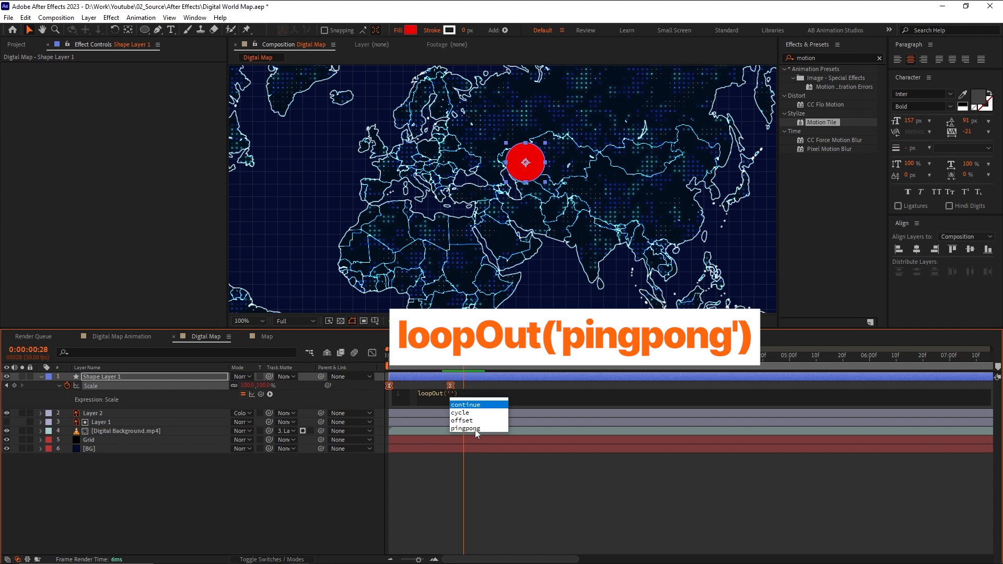
pyautogui.click(475, 430)
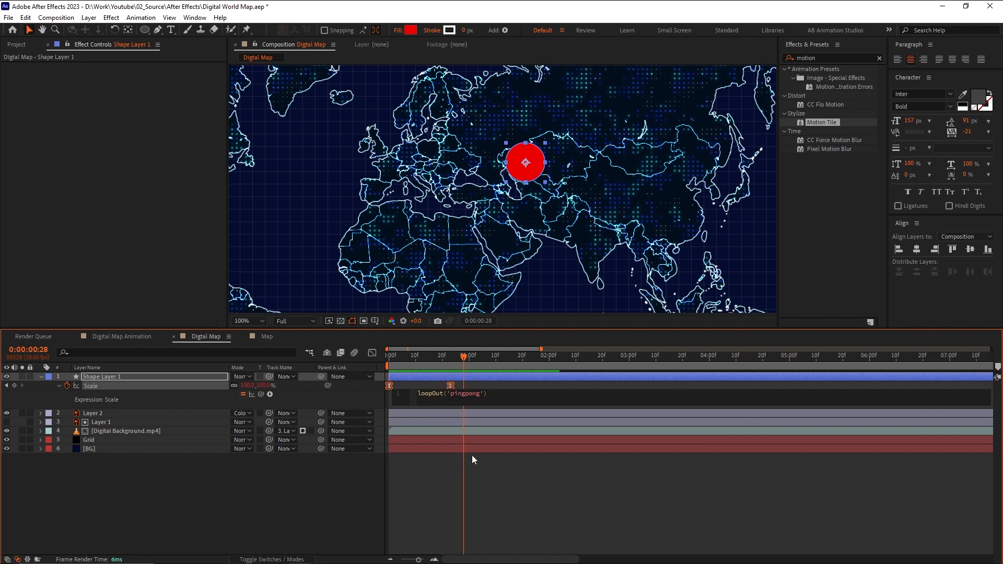
pyautogui.click(472, 456)
pyautogui.press('space')
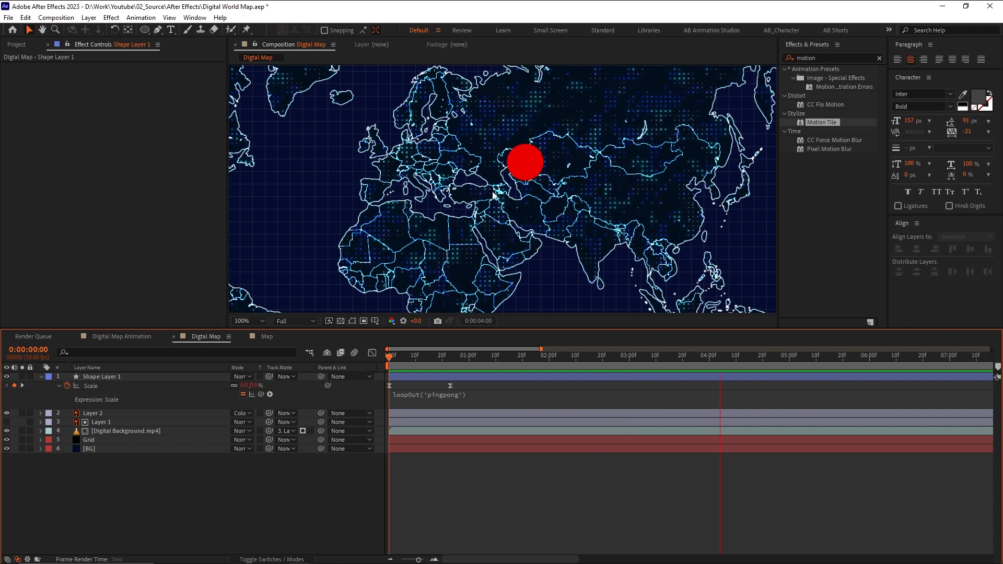
pyautogui.press('space')
# Slow the pulse by moving the second Scale keyframe to about 1.5 seconds, and check the motion.
pyautogui.scroll(-3, 541, 406)
pyautogui.scroll(-3, 540, 406)
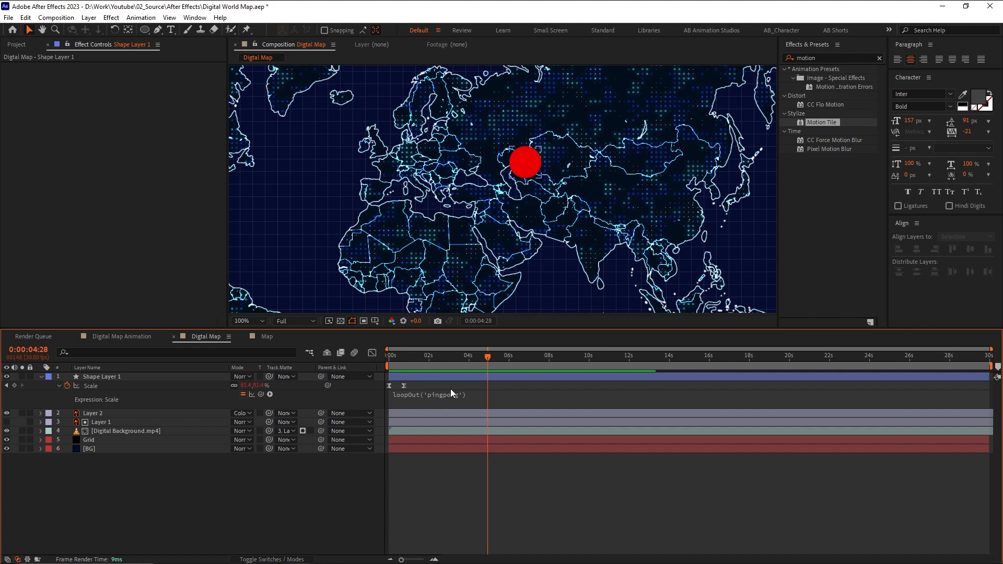
pyautogui.moveTo(403, 386); pyautogui.dragTo(374, 366)
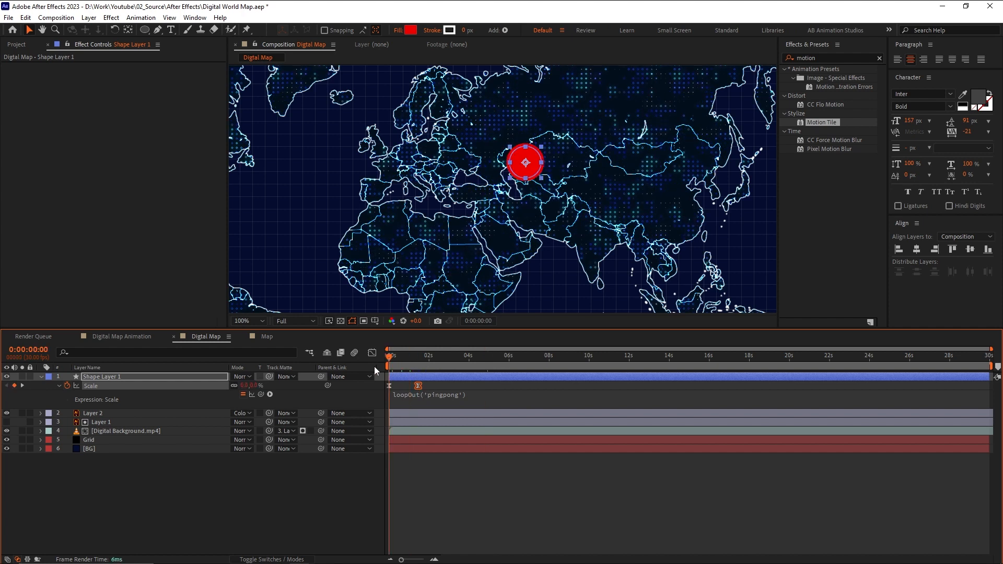
pyautogui.click(474, 382)
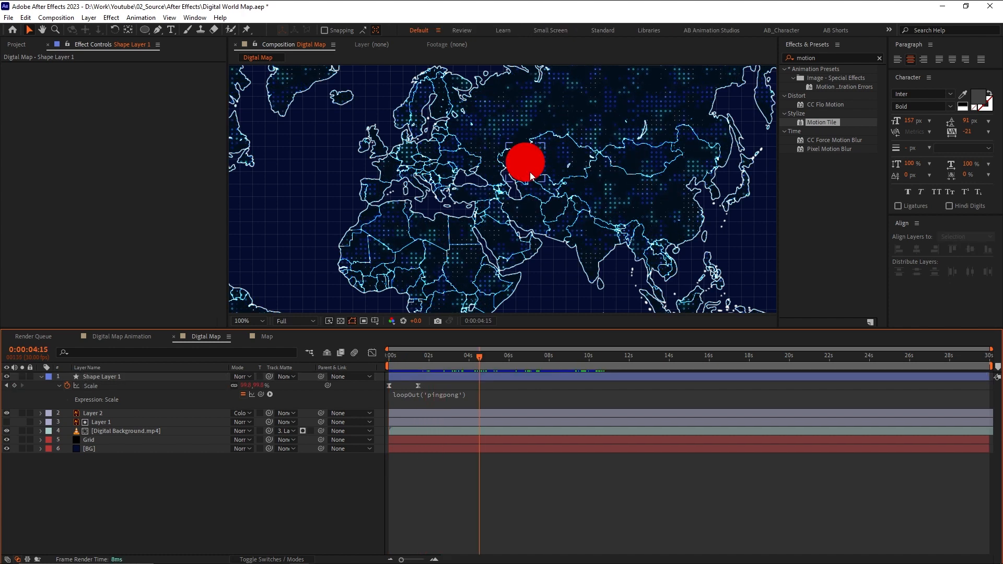
# Cycle through blending modes for Shape Layer 1 and settle on Darker Color.
pyautogui.click(530, 175)
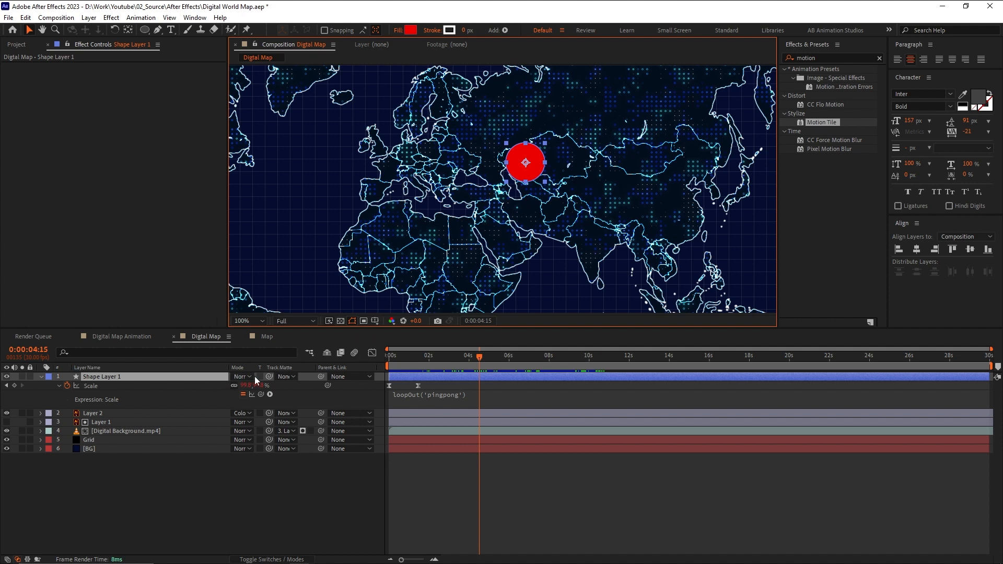
pyautogui.click(180, 377)
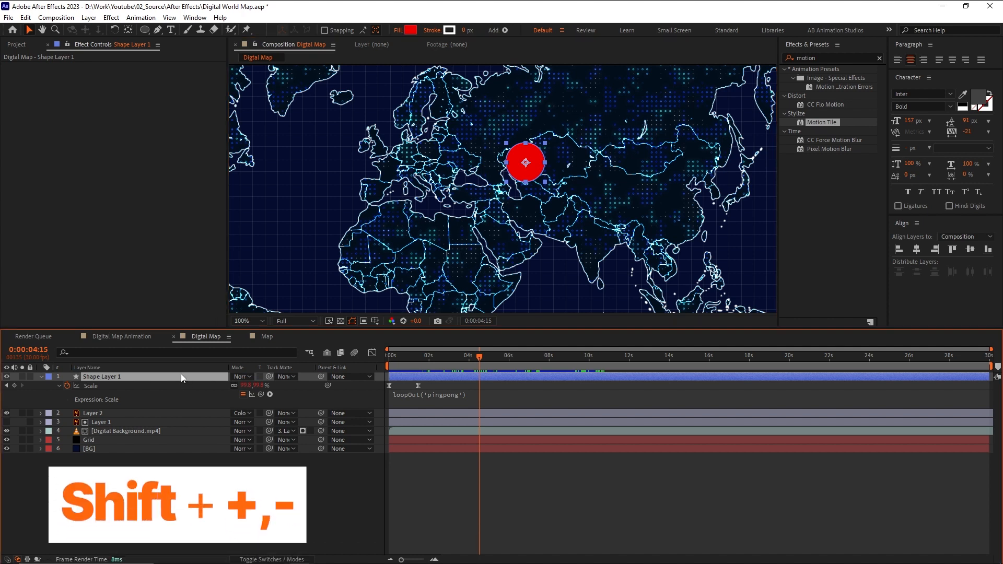
pyautogui.hotkey('shift', '=')
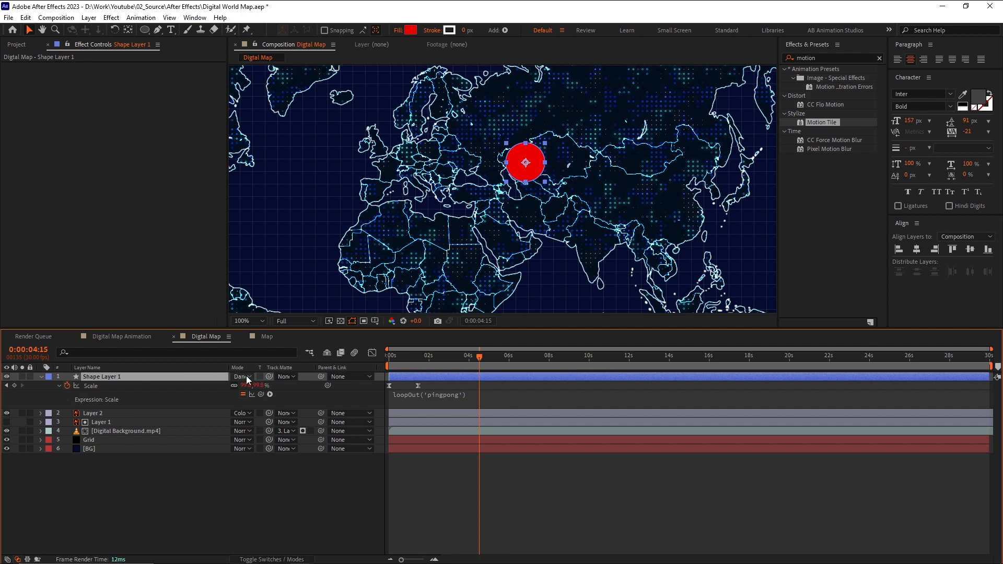
pyautogui.hotkey('shift', '-')
pyautogui.hotkey('shift', '-')
pyautogui.hotkey('shift', '-')
pyautogui.hotkey('shift', '=')
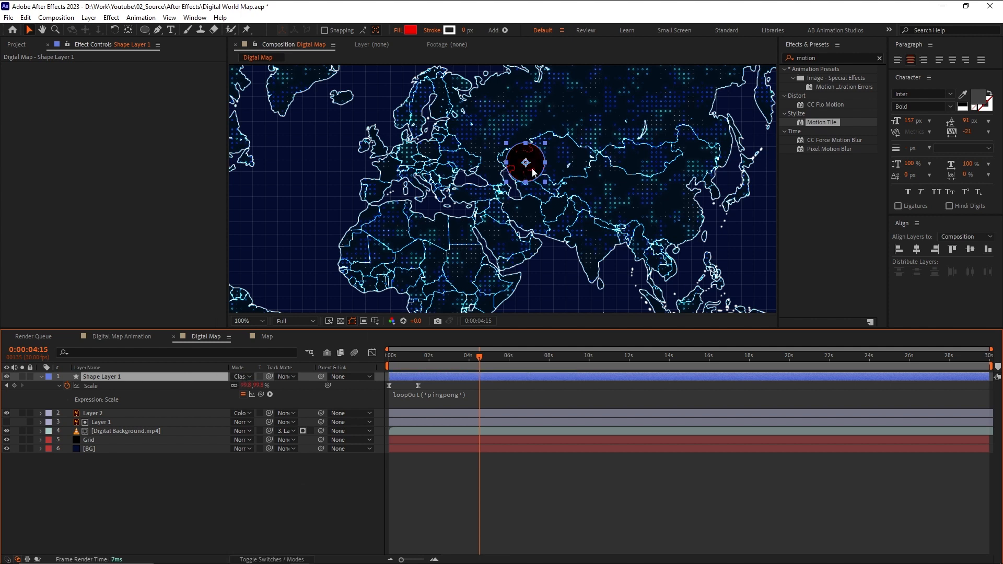
pyautogui.hotkey('shift', '=')
pyautogui.hotkey('shift', '=')
pyautogui.click(520, 488)
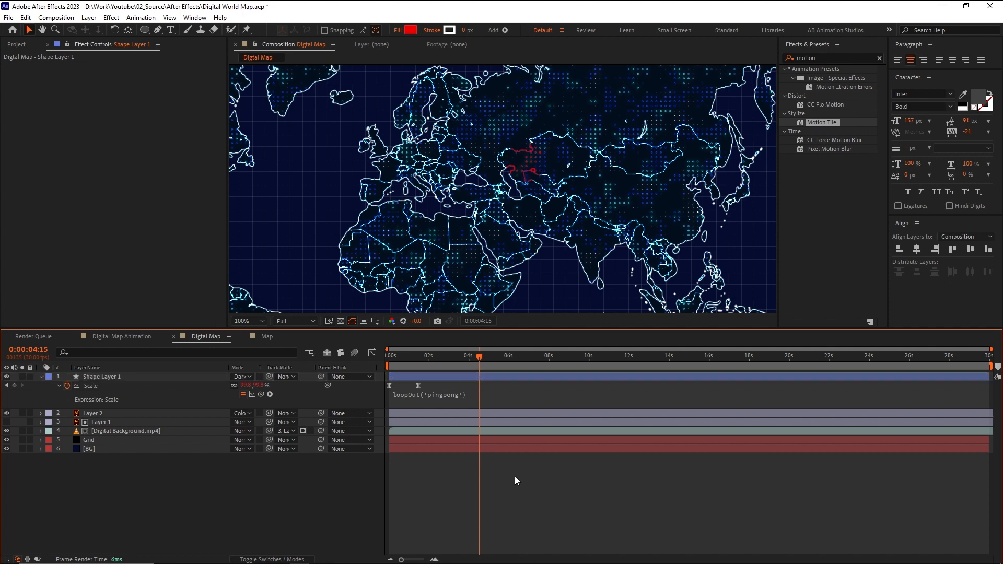
# Check the blended circle at 0:00:07:06 against the whole map and collapse the layer's expanded Scale property.
pyautogui.moveTo(472, 351); pyautogui.dragTo(534, 367)
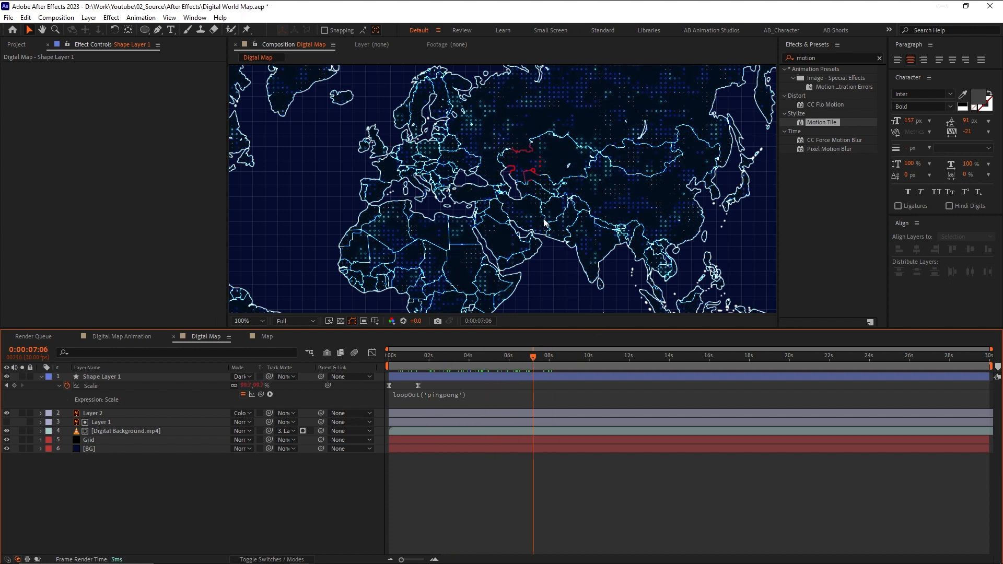
pyautogui.scroll(-2, 542, 229)
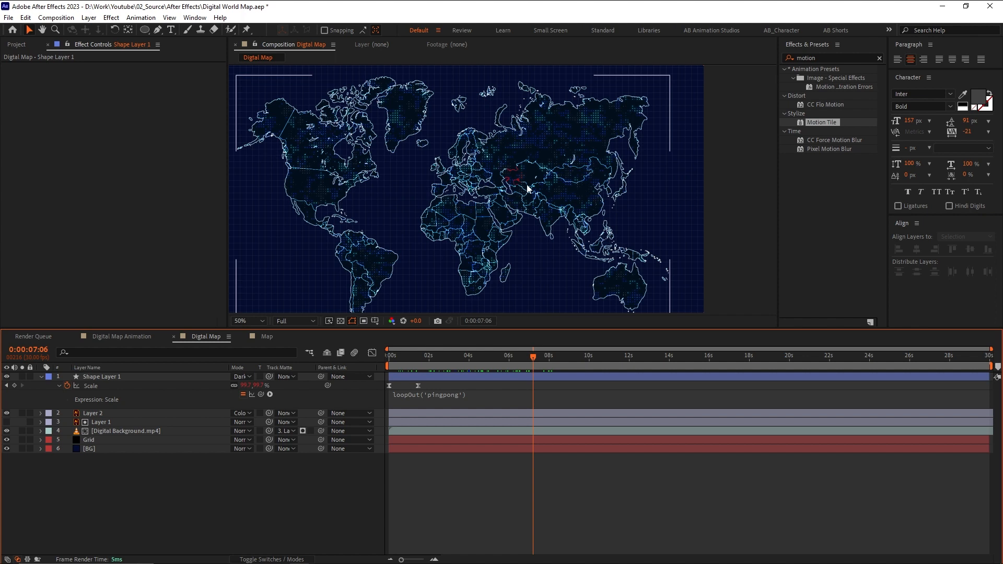
pyautogui.press('u')
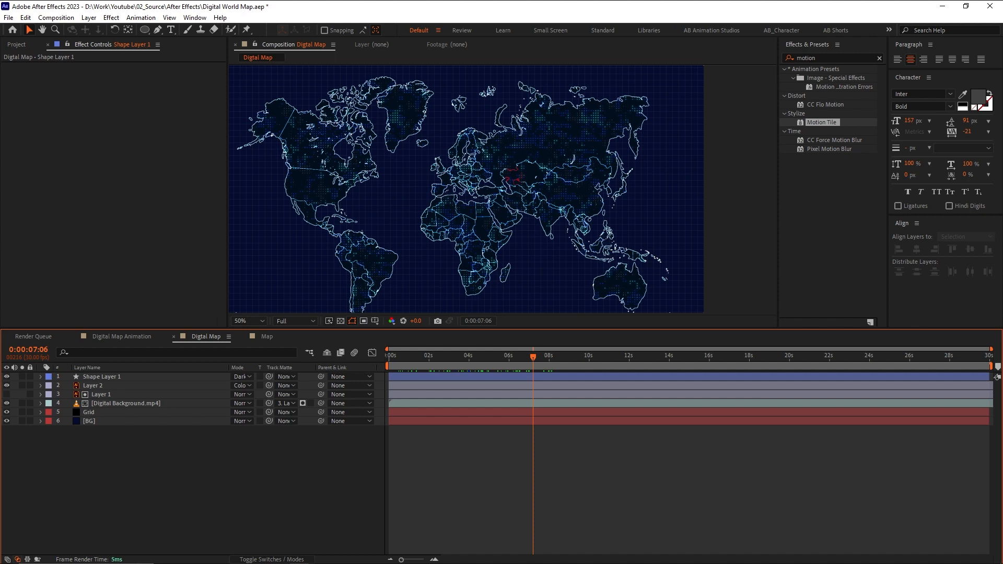
pyautogui.rightClick(111, 455)
pyautogui.click(188, 321)
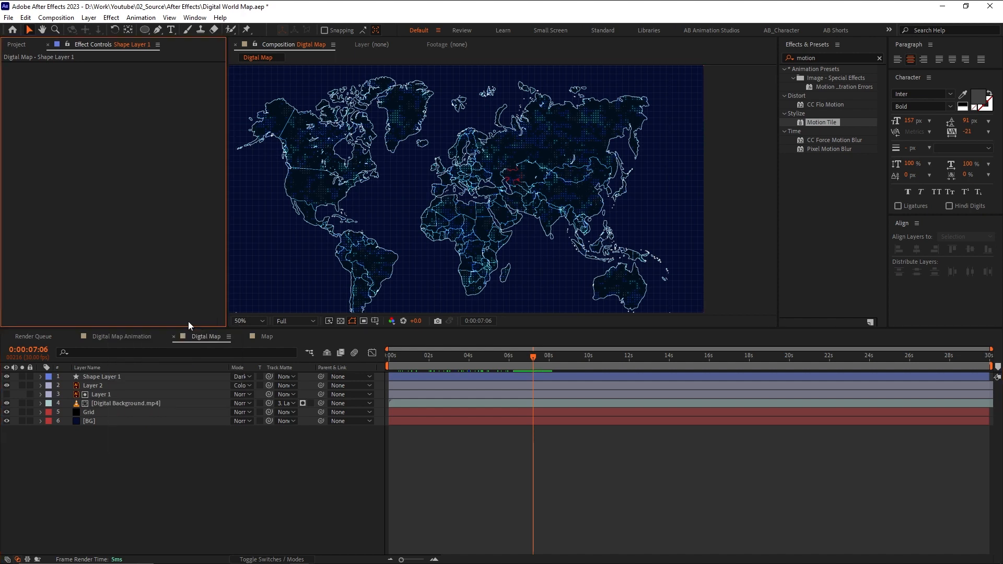
# Add a null object to the Digital Map composition and turn all of its layers into 3D layers.
pyautogui.rightClick(111, 456)
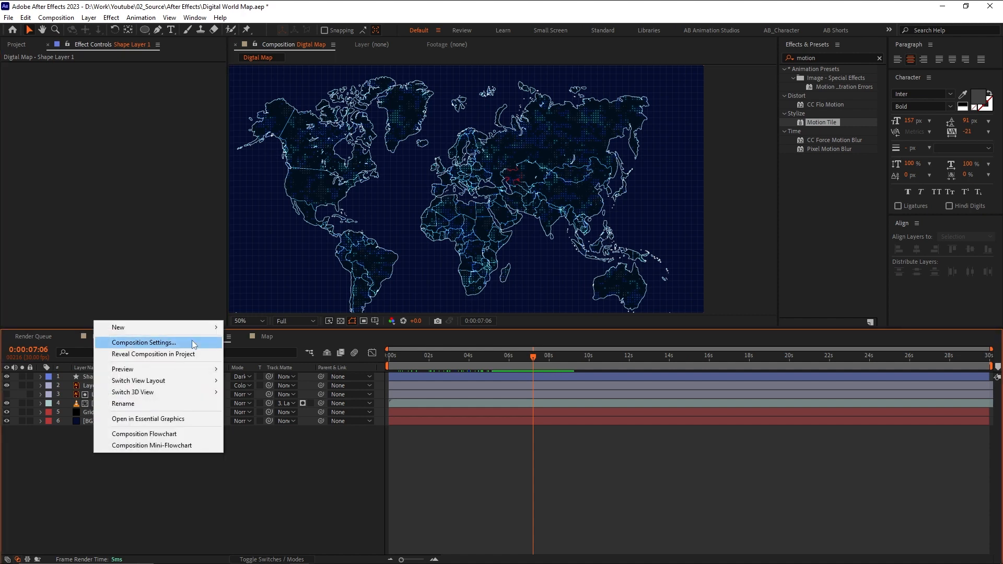
pyautogui.moveTo(198, 334)
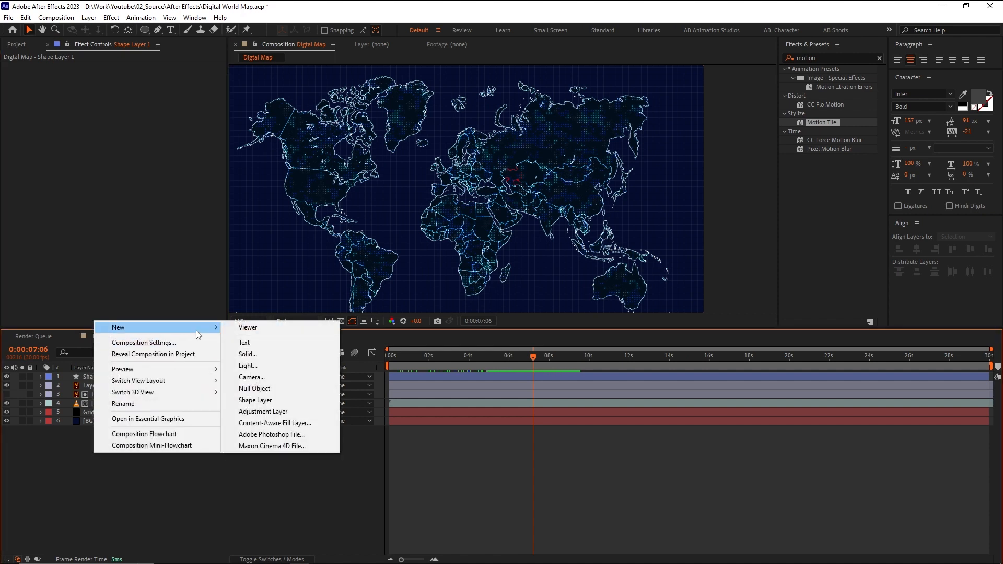
pyautogui.click(305, 391)
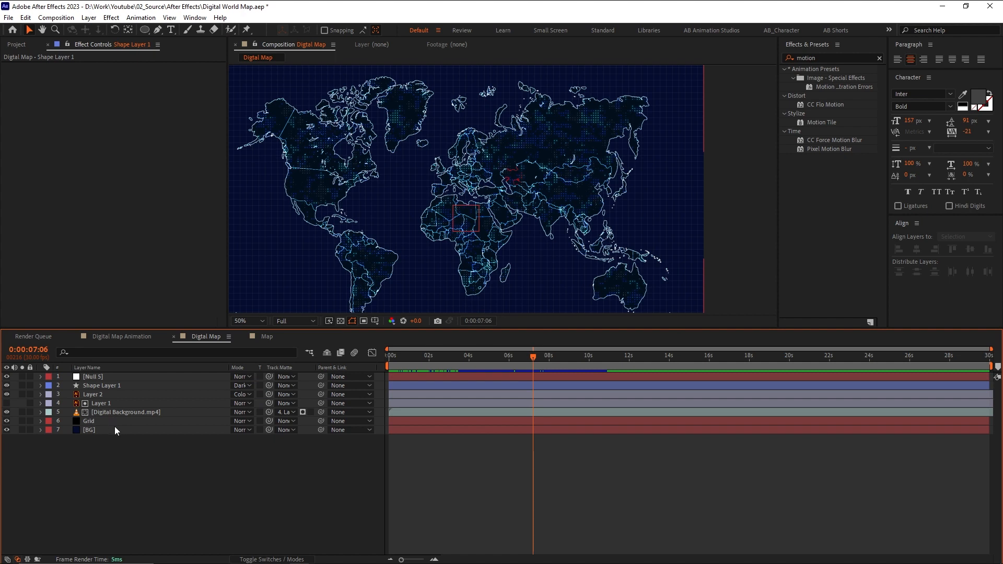
pyautogui.hotkey('ctrl', 'a')
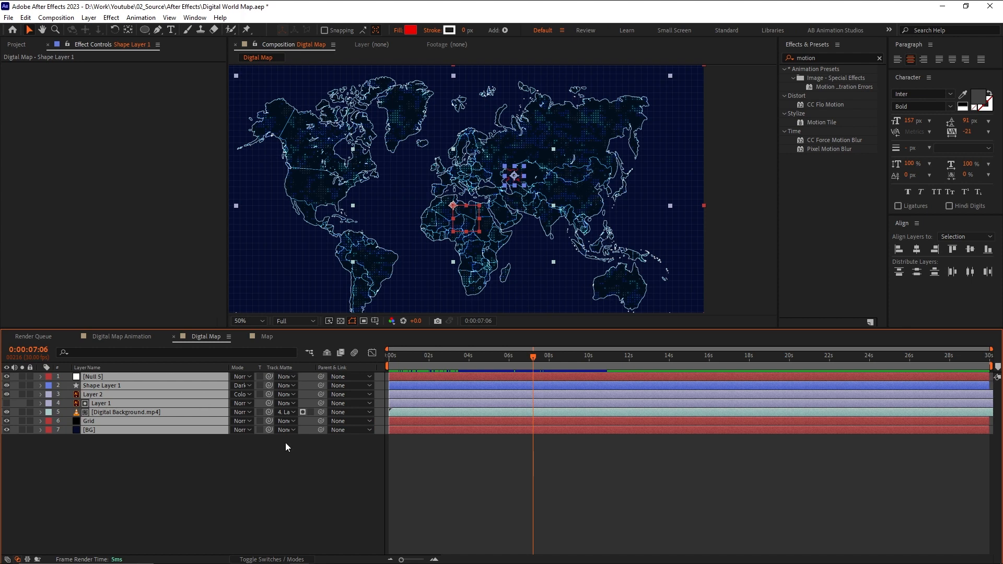
pyautogui.click(261, 559)
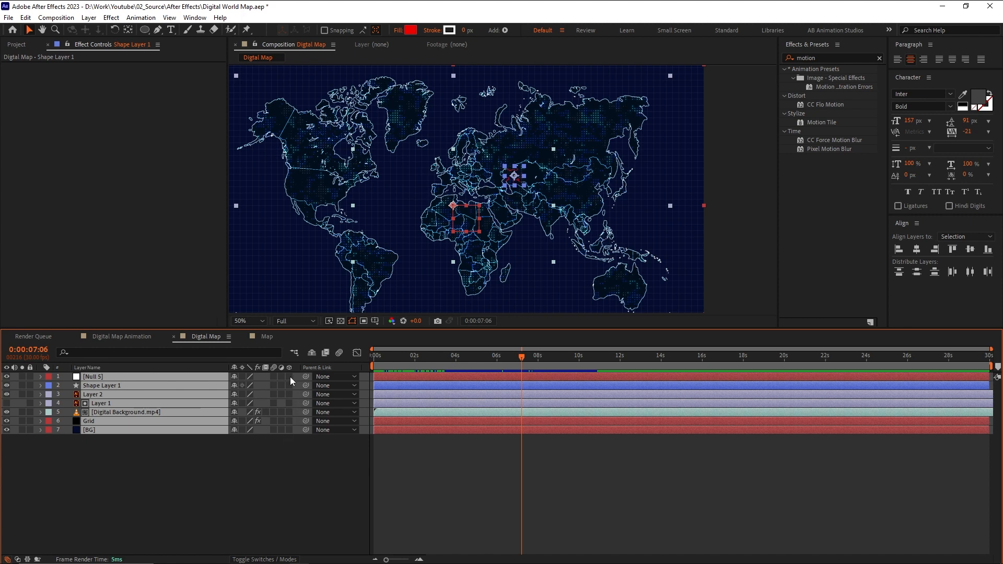
pyautogui.moveTo(290, 377); pyautogui.dragTo(289, 429)
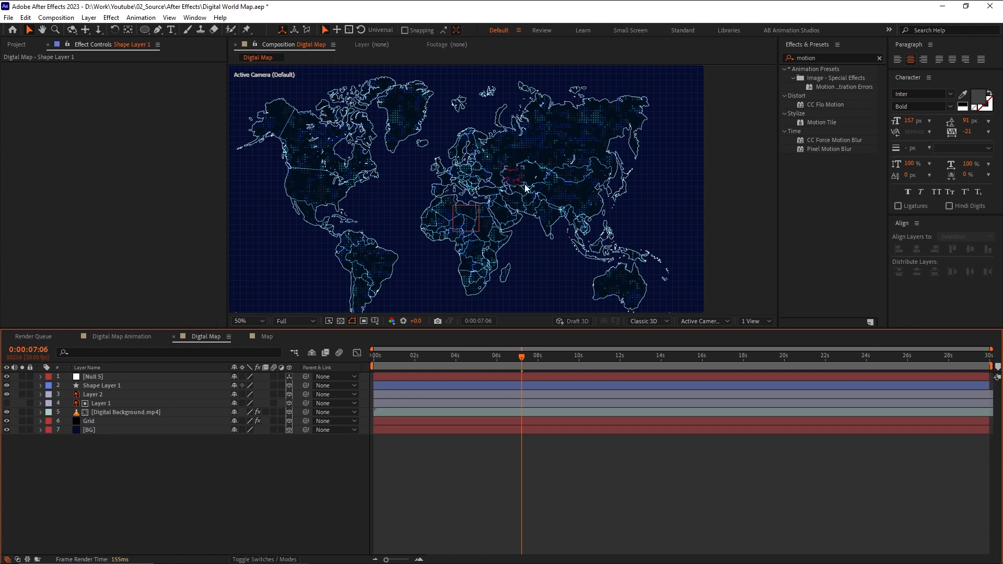
# Parent all layers from Shape Layer 1 down to BG to the null, test by shifting the null's X position, and undo the shift.
pyautogui.click(114, 386)
pyautogui.keyDown('shift'); pyautogui.click(103, 429); pyautogui.keyUp('shift')
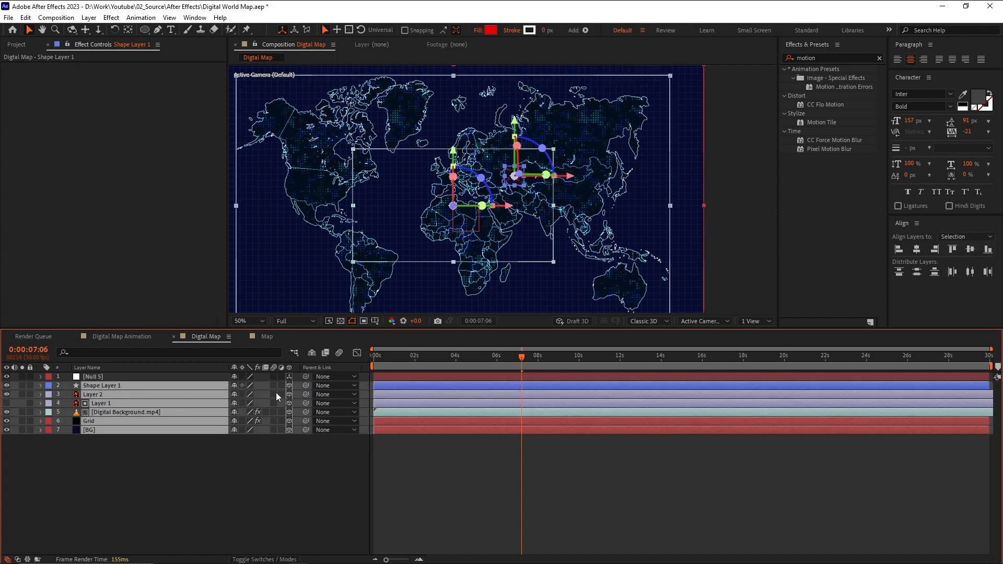
pyautogui.moveTo(306, 387); pyautogui.dragTo(135, 378)
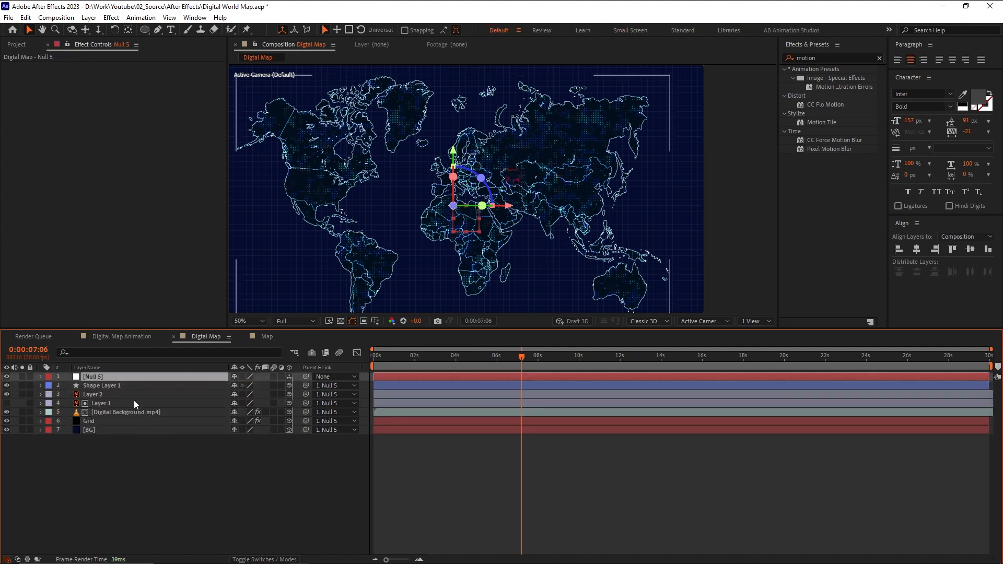
pyautogui.press('p')
pyautogui.moveTo(233, 385); pyautogui.dragTo(263, 384)
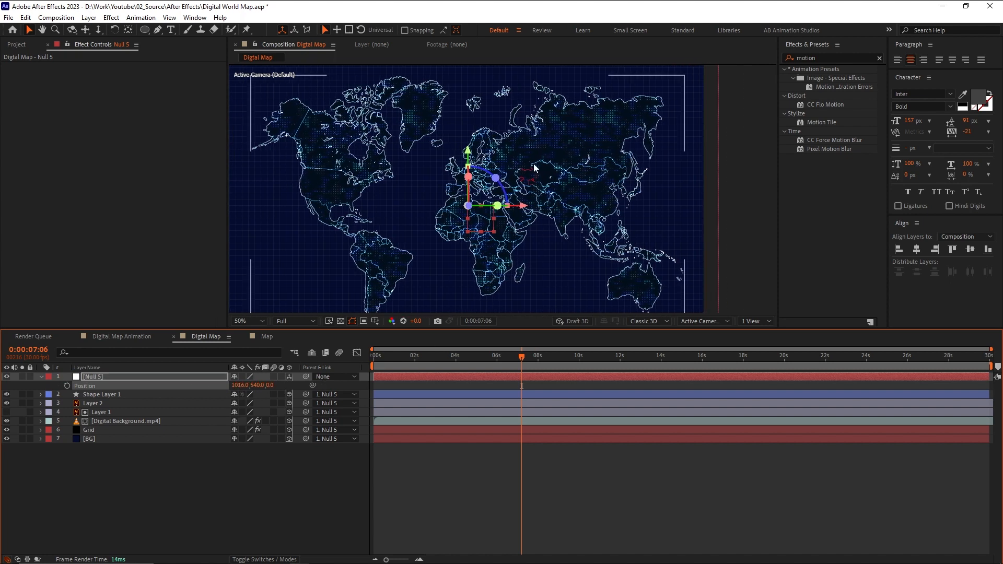
pyautogui.hotkey('ctrl', 'z')
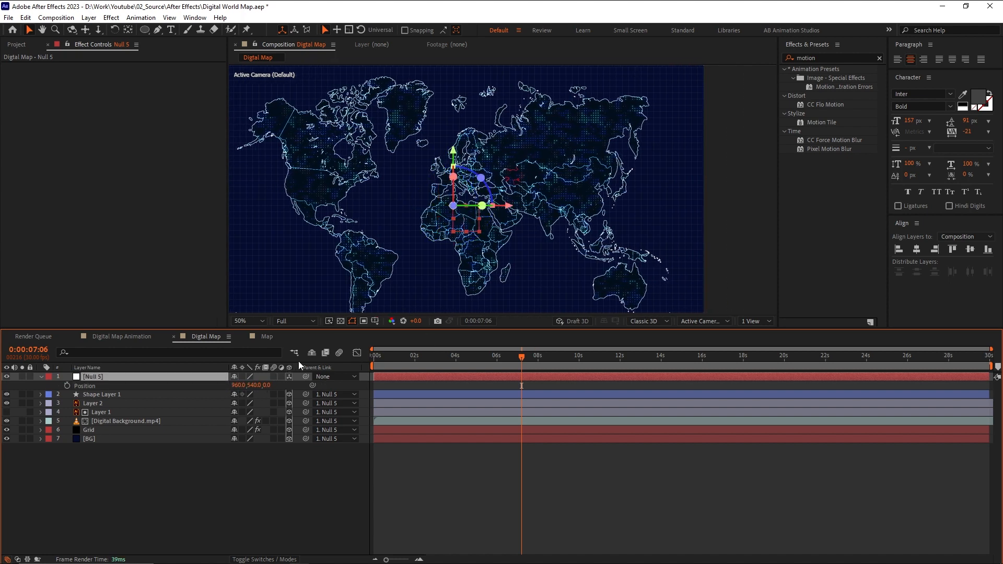
# Tilt the map with the null: X Rotation -26°, Y Rotation -35°, Z Rotation -19°, and bring it closer with Z position -1028.
pyautogui.moveTo(415, 359); pyautogui.dragTo(373, 360)
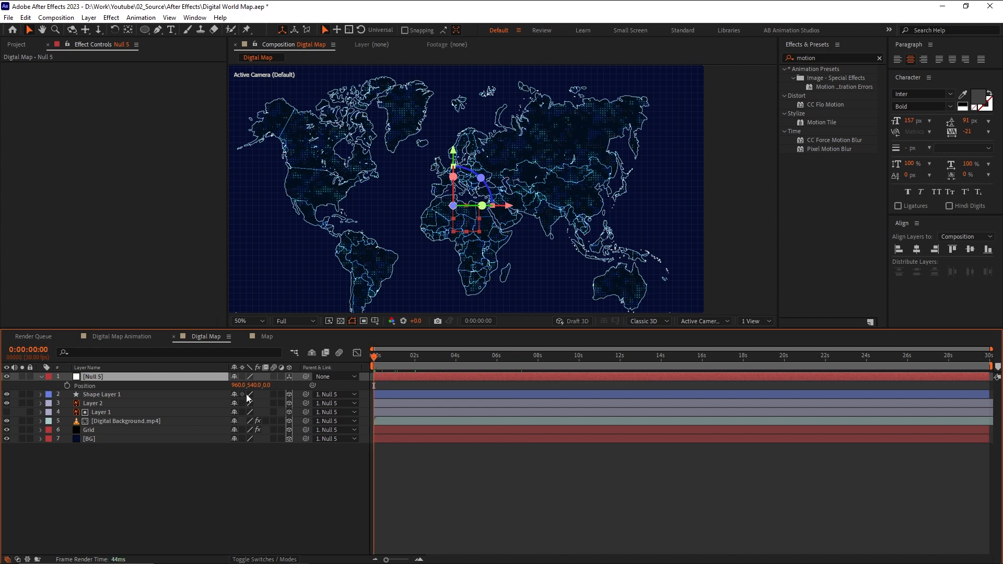
pyautogui.hotkey('shift', 'r')
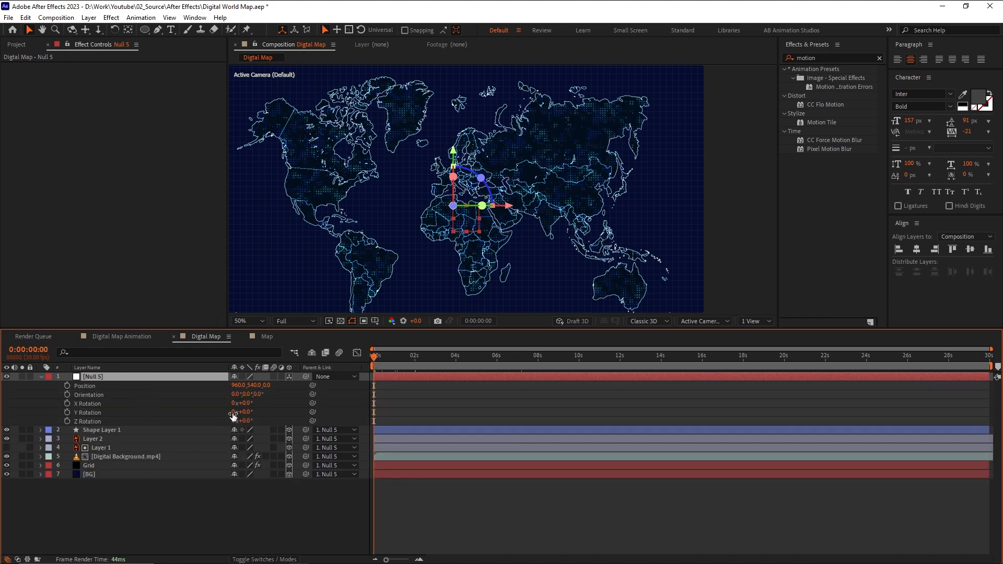
pyautogui.moveTo(233, 415); pyautogui.dragTo(66, 409)
pyautogui.moveTo(270, 385); pyautogui.dragTo(148, 395)
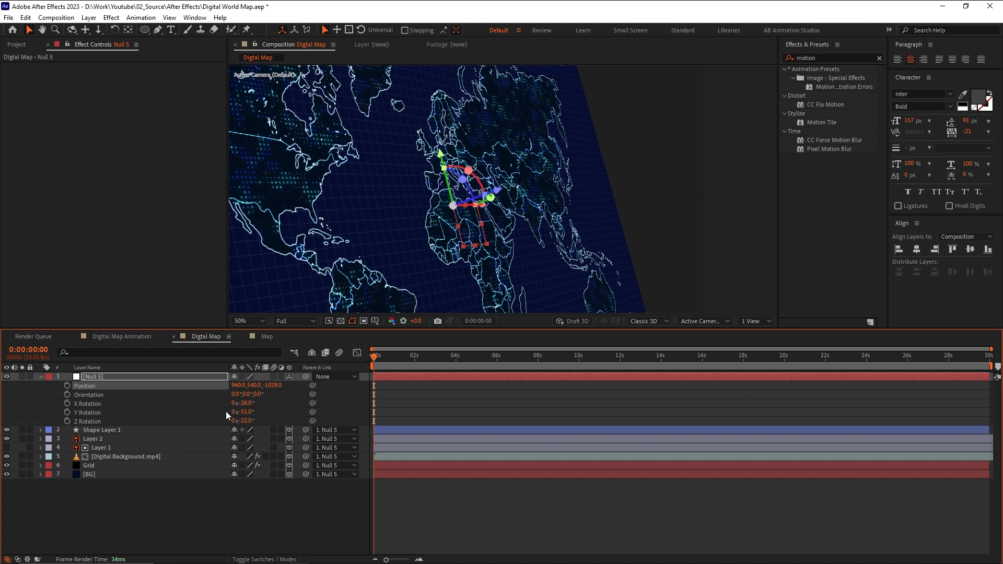
pyautogui.moveTo(239, 412)
pyautogui.mouseDown()
pyautogui.moveTo(258, 412)
pyautogui.moveTo(235, 420)
pyautogui.moveTo(247, 420)
pyautogui.mouseUp()
pyautogui.press('space')
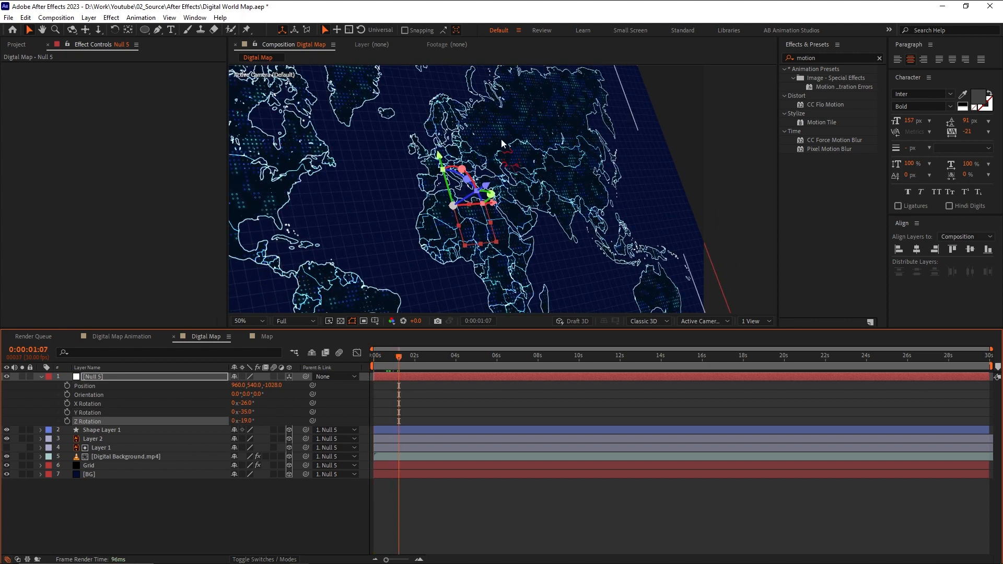
# Frame Eurasia by setting the null's Position to 777, 628, -1634 and its X, Y, Z Rotation to -27°, -22°, -18°.
pyautogui.moveTo(236, 385); pyautogui.dragTo(144, 385)
pyautogui.moveTo(272, 385); pyautogui.dragTo(295, 385)
pyautogui.moveTo(247, 421); pyautogui.dragTo(264, 385)
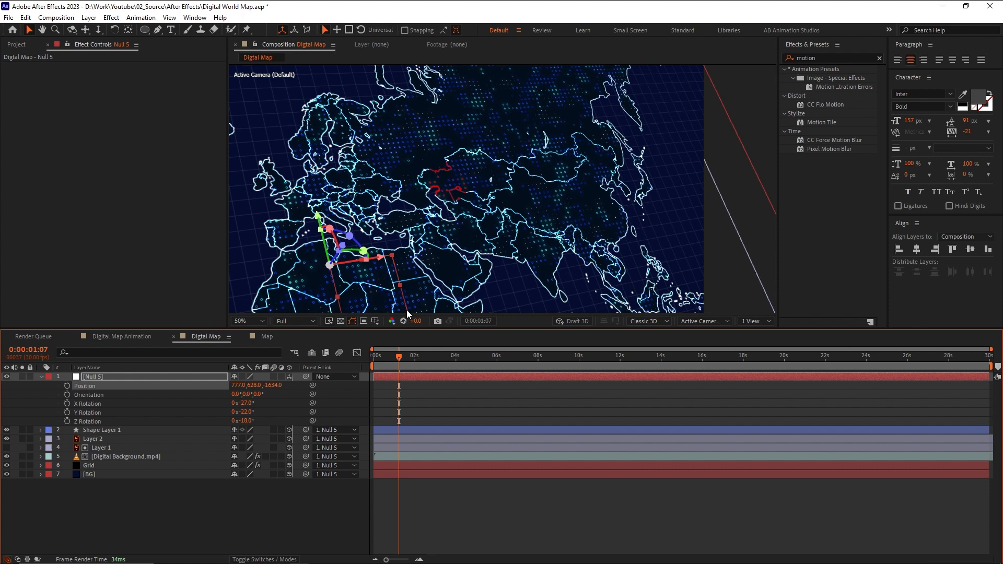
pyautogui.scroll(-2, 531, 211)
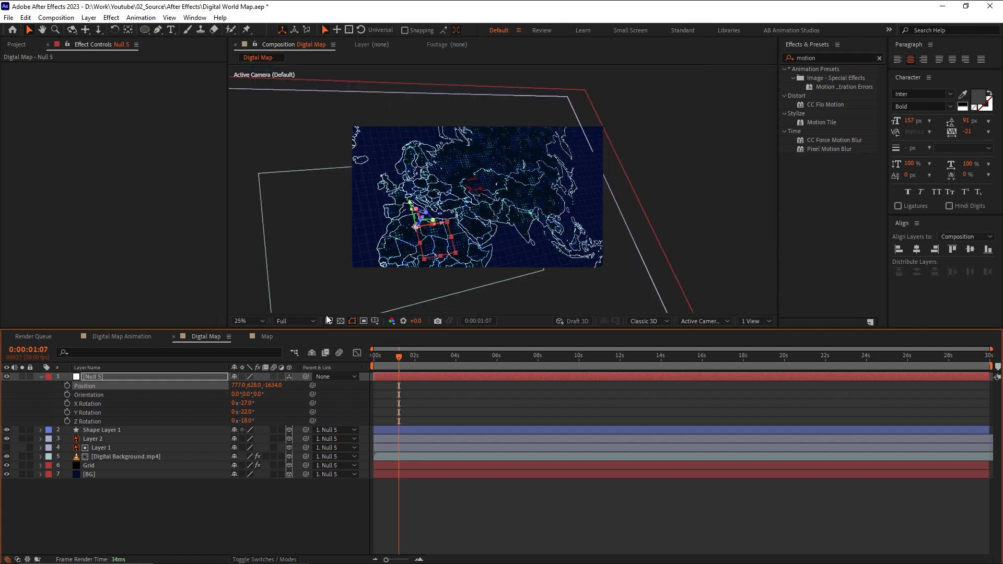
pyautogui.click(251, 321)
pyautogui.click(247, 331)
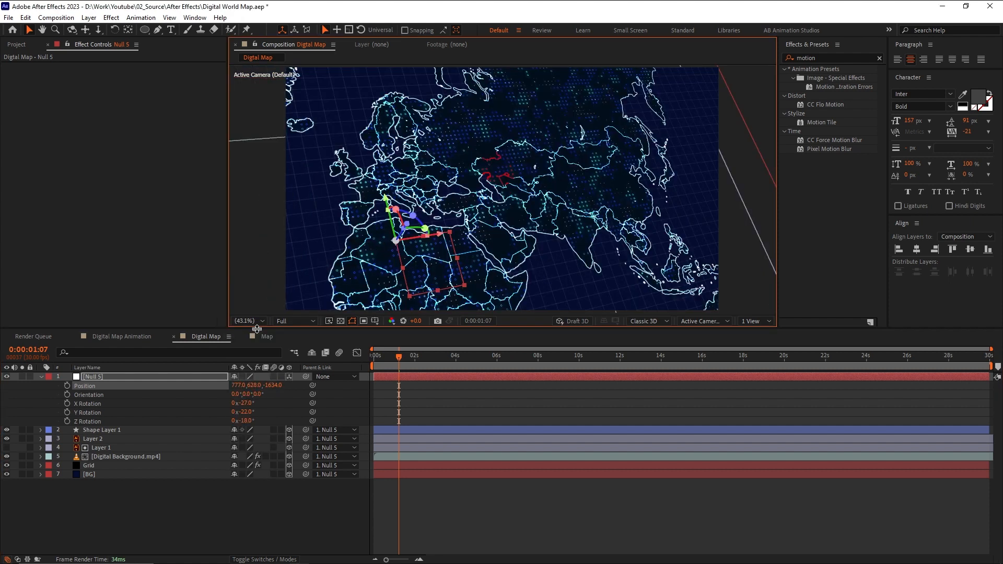
# Set keyframes at 0:00:00:00 for the null's Position and its X, Y and Z Rotation.
pyautogui.click(412, 402)
pyautogui.moveTo(400, 361); pyautogui.dragTo(365, 361)
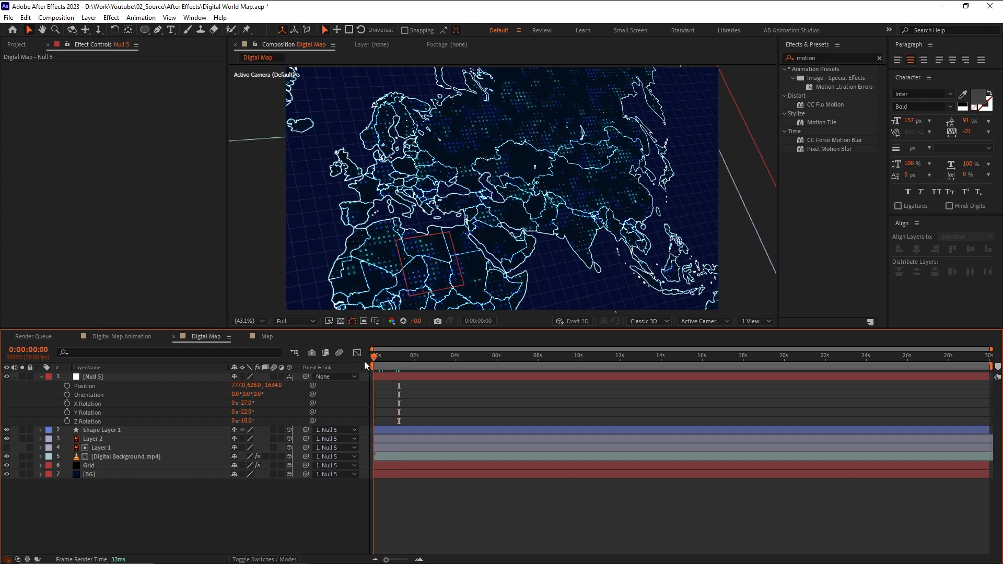
pyautogui.click(66, 385)
pyautogui.click(67, 403)
pyautogui.click(67, 413)
pyautogui.click(67, 421)
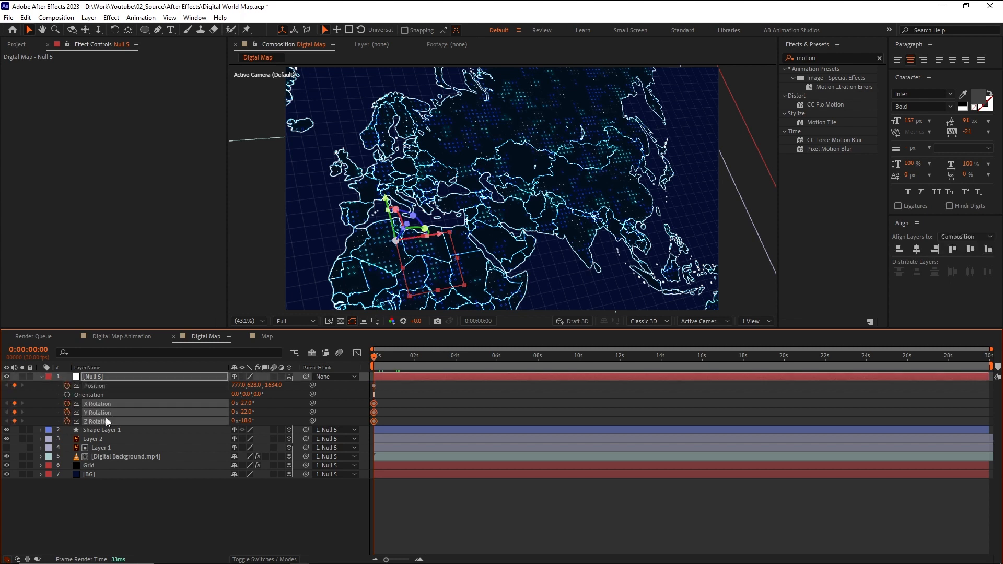
# At 0:00:06:00, set the null's Position to 641, 608, -1634 and its X, Y, Z Rotation to -30°, 2°, 4°.
pyautogui.moveTo(406, 359); pyautogui.dragTo(497, 362)
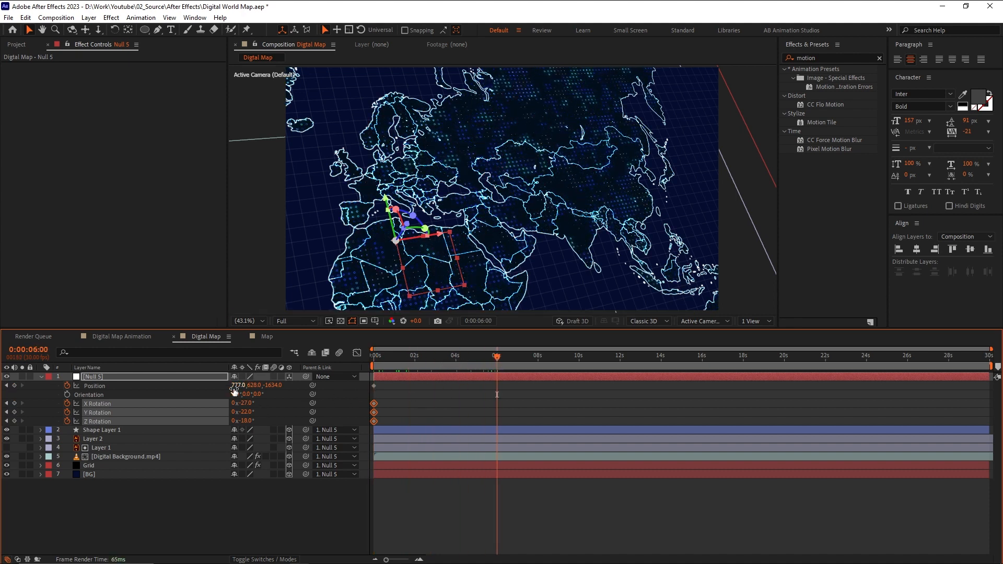
pyautogui.moveTo(234, 389); pyautogui.dragTo(227, 383)
pyautogui.moveTo(241, 421)
pyautogui.mouseDown()
pyautogui.moveTo(271, 412)
pyautogui.moveTo(250, 401)
pyautogui.moveTo(243, 420)
pyautogui.moveTo(255, 421)
pyautogui.mouseUp()
pyautogui.moveTo(241, 387); pyautogui.dragTo(211, 395)
# Preview the map move and refine the null's first keyframes to Position 831, 577, -1809 and Y Rotation -33°.
pyautogui.moveTo(488, 362); pyautogui.dragTo(346, 366)
pyautogui.press('space')
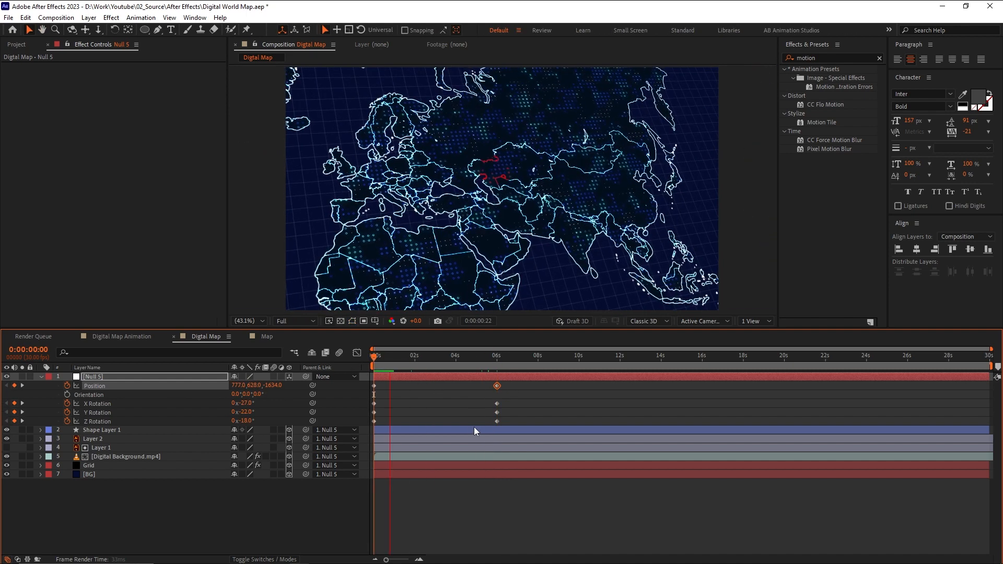
pyautogui.click(437, 403)
pyautogui.moveTo(481, 356); pyautogui.dragTo(497, 356)
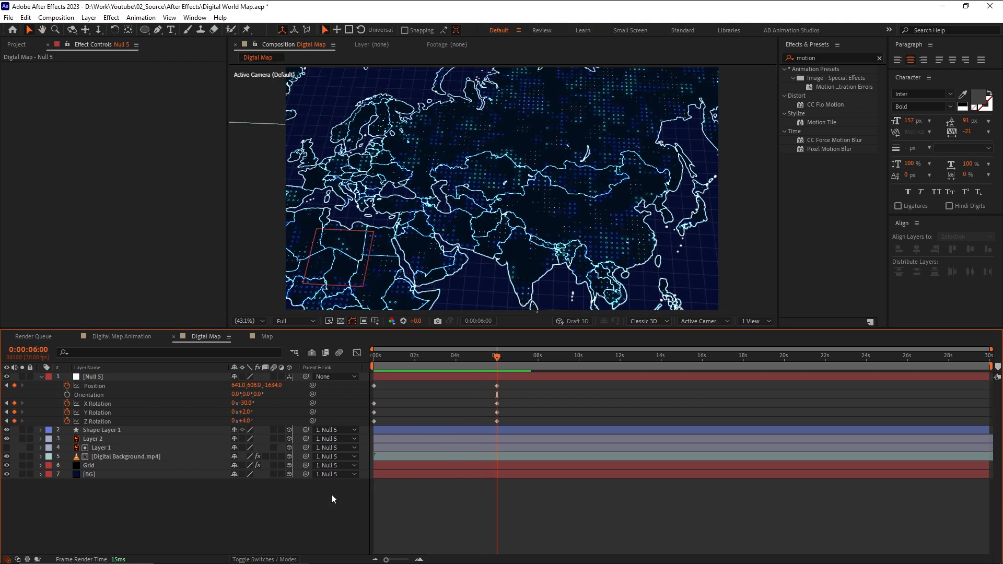
pyautogui.moveTo(459, 364); pyautogui.dragTo(374, 365)
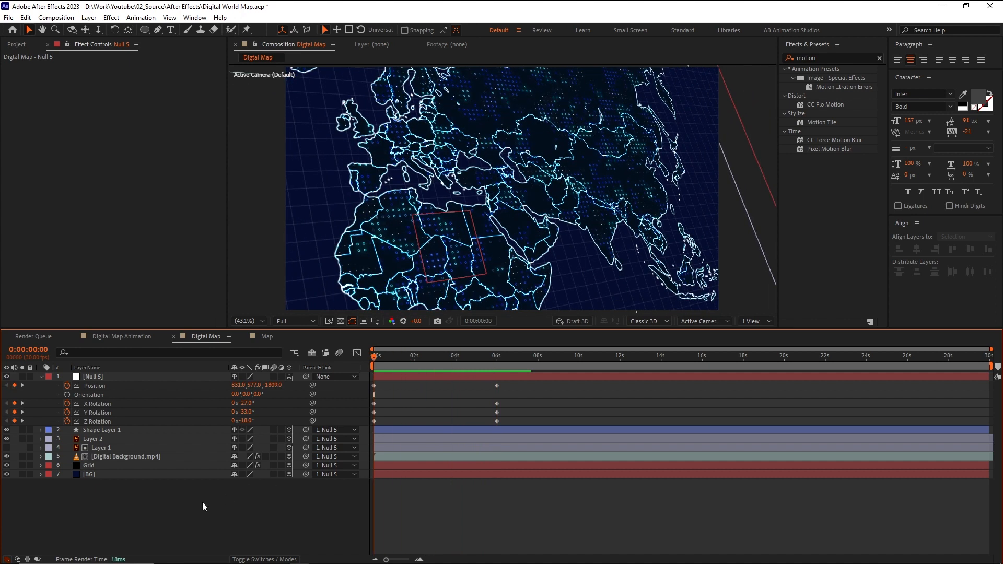
# Add a two-node camera with the 50mm preset, named Camera 1, to the composition.
pyautogui.rightClick(179, 505)
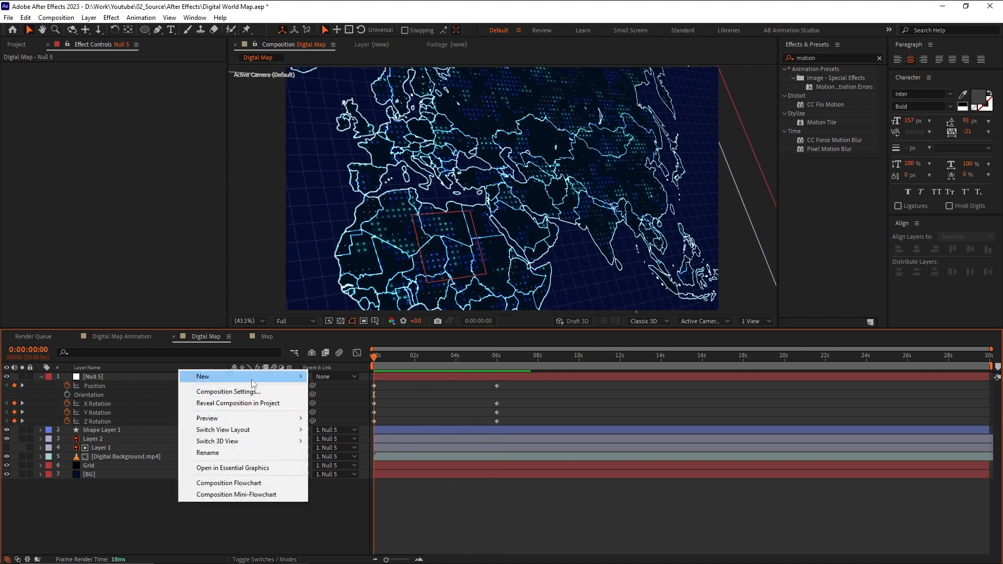
pyautogui.moveTo(254, 377)
pyautogui.click(347, 427)
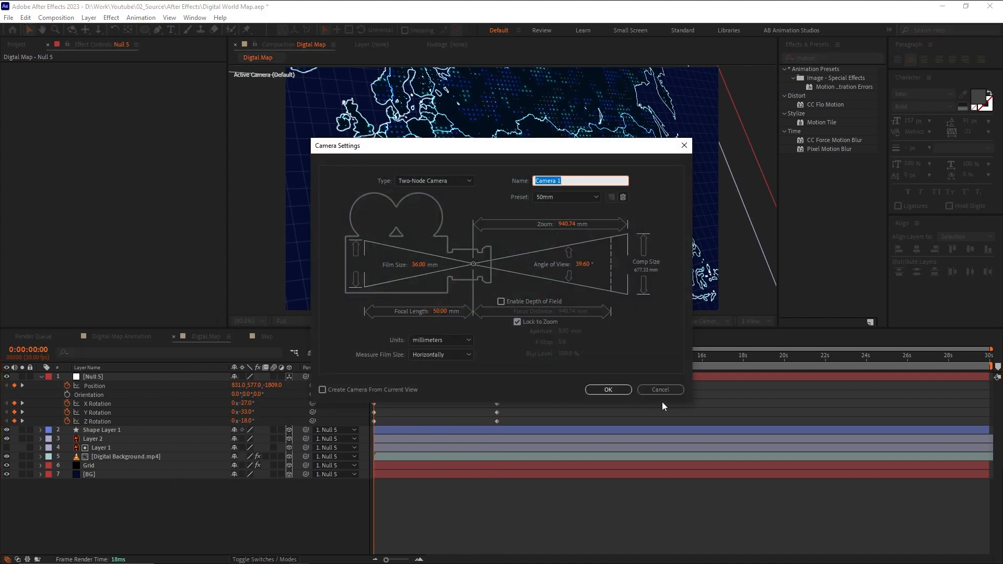
pyautogui.click(607, 390)
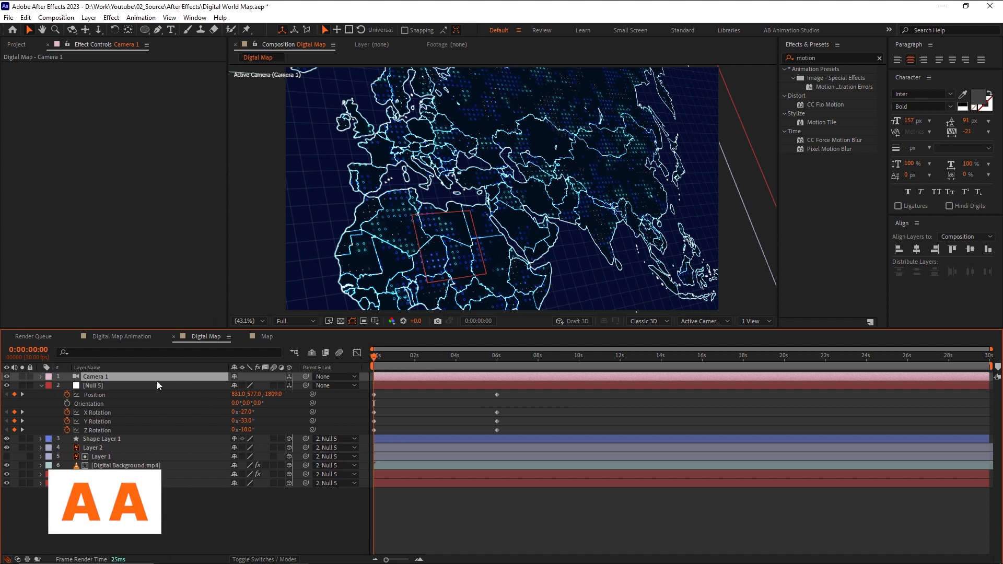
# Turn on the camera's Depth of Field, with Aperture at 86.3 pixels and Focus Distance at 1302.7 pixels.
pyautogui.press('a')
pyautogui.press('a')
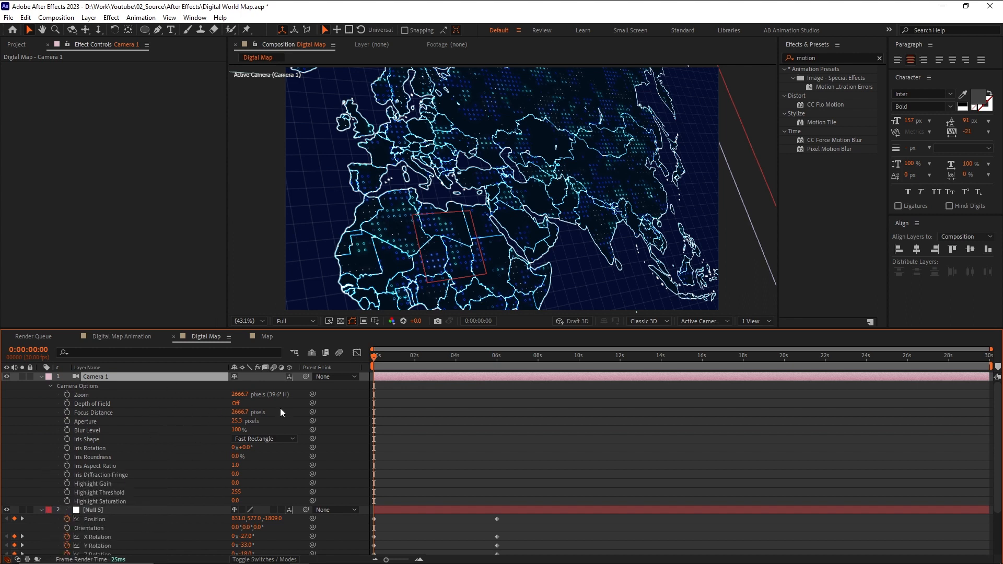
pyautogui.click(236, 404)
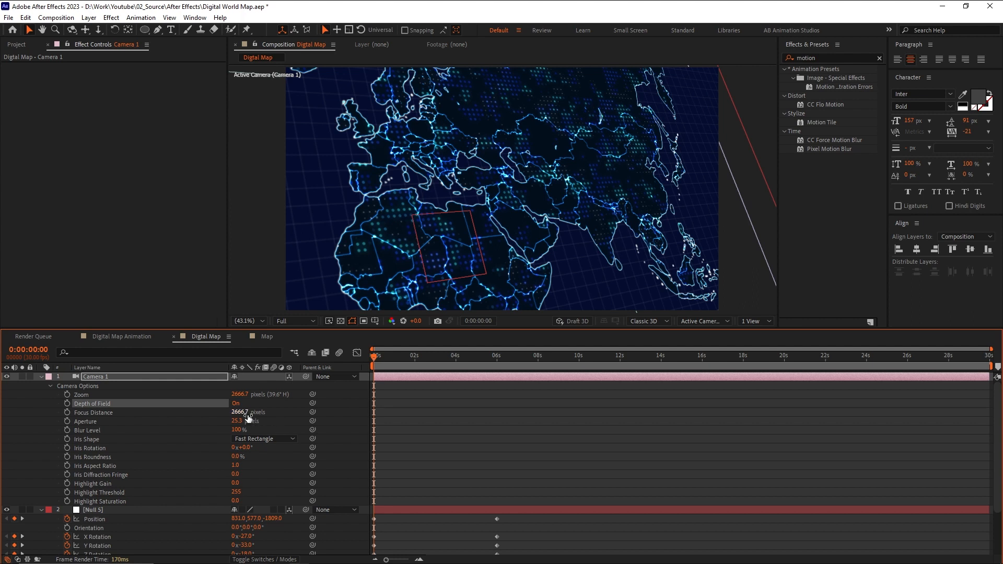
pyautogui.moveTo(237, 421); pyautogui.dragTo(422, 368)
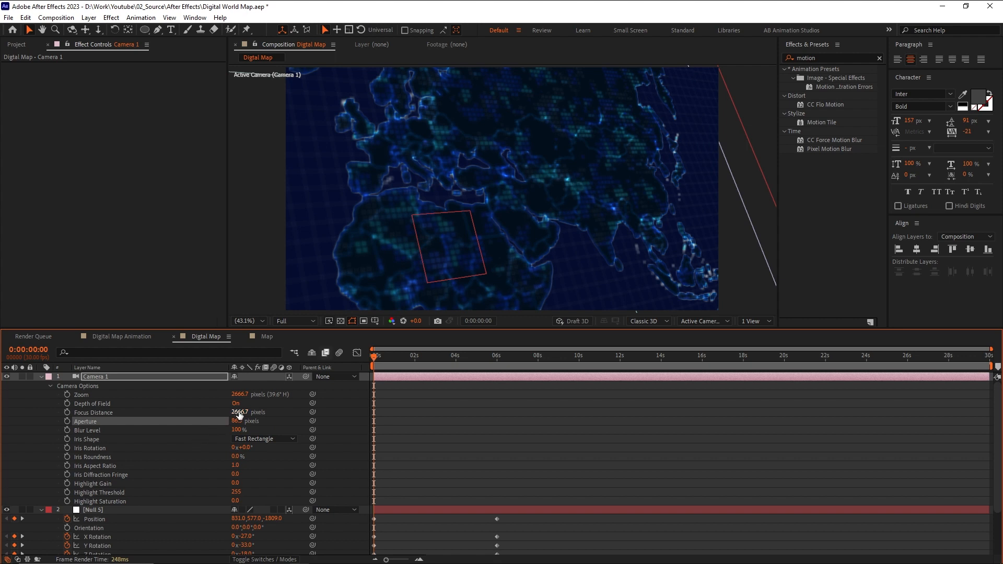
pyautogui.moveTo(236, 411); pyautogui.dragTo(42, 417)
pyautogui.moveTo(238, 412); pyautogui.dragTo(153, 420)
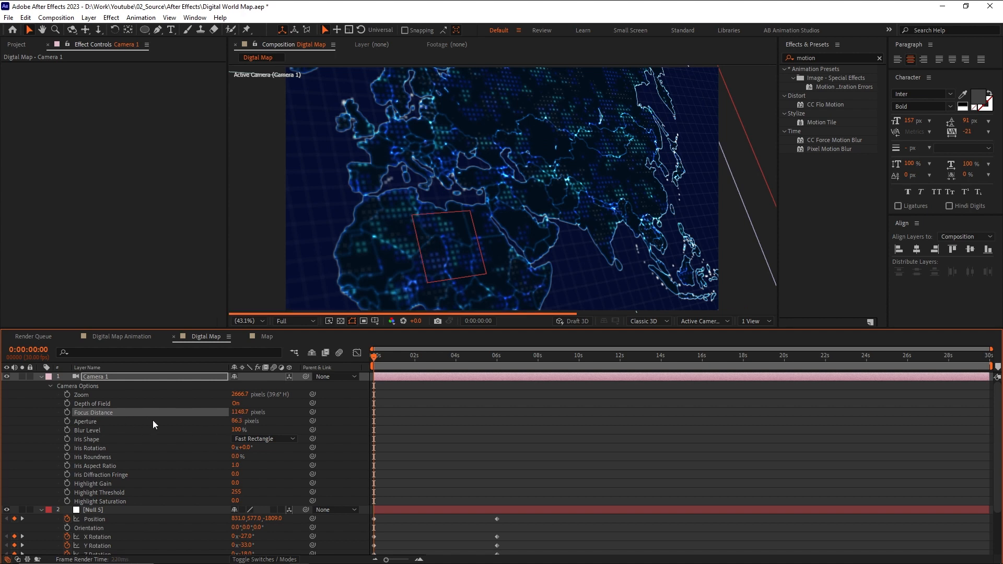
pyautogui.moveTo(234, 412); pyautogui.dragTo(309, 407)
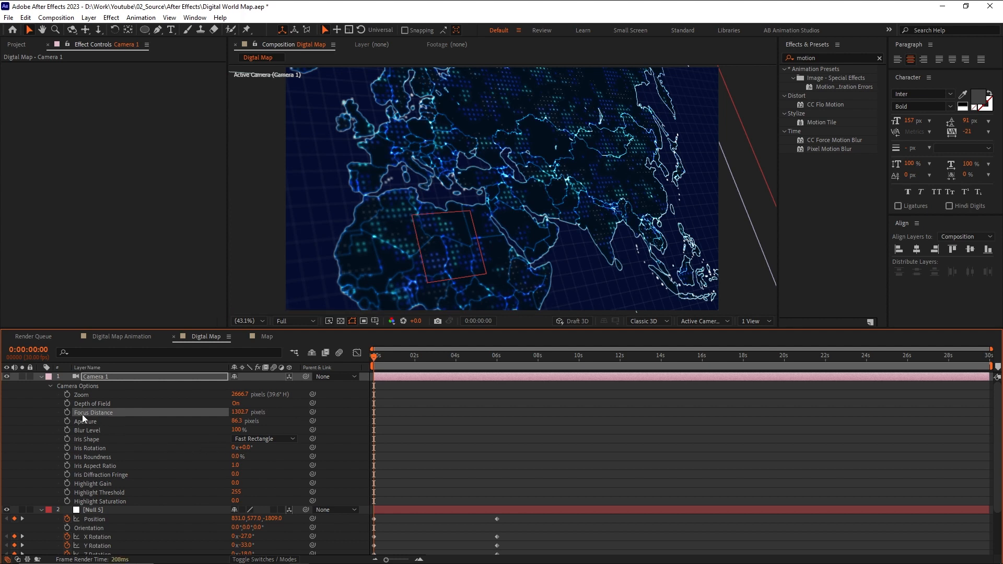
# Keyframe the camera's Focus Distance at 0:00:00:00 and set it to 1110.7 pixels at 0:00:06:00.
pyautogui.click(67, 413)
pyautogui.moveTo(480, 366); pyautogui.dragTo(490, 365)
pyautogui.moveTo(241, 412); pyautogui.dragTo(210, 411)
pyautogui.moveTo(285, 405); pyautogui.dragTo(157, 422)
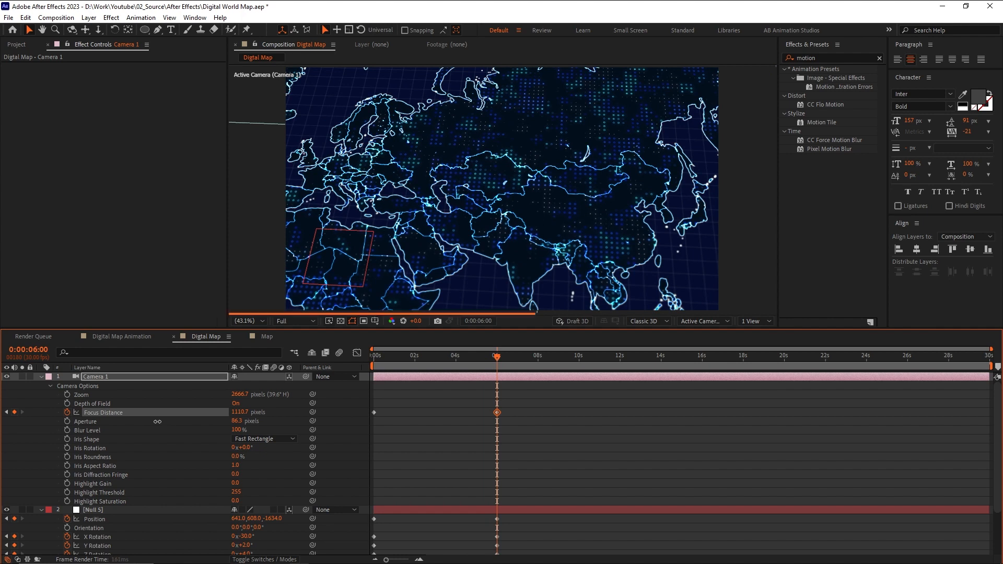
# Preview the focus animation from the start, scrub through it, and collapse all expanded layer properties.
pyautogui.moveTo(497, 358); pyautogui.dragTo(363, 365)
pyautogui.press('space')
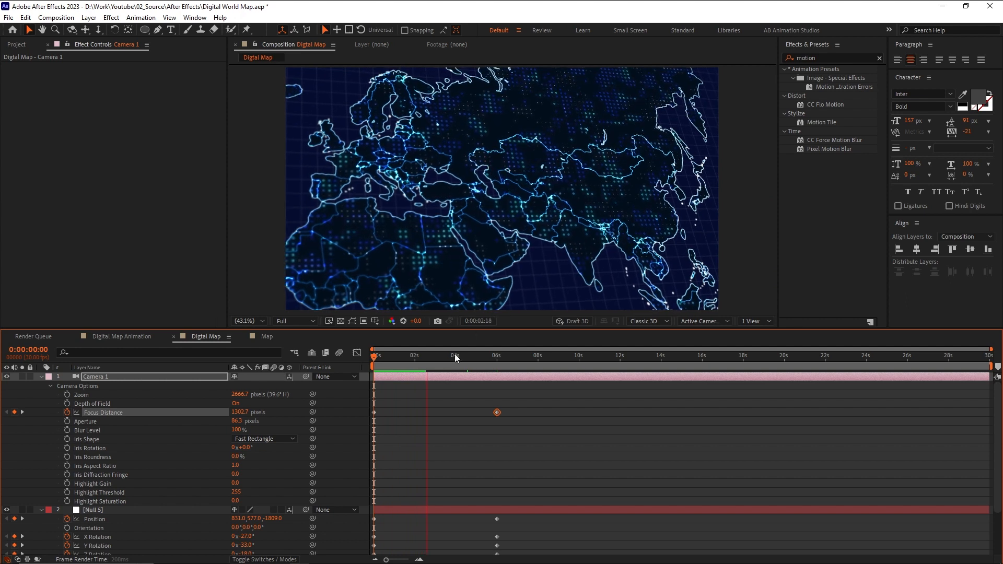
pyautogui.moveTo(430, 359); pyautogui.dragTo(496, 368)
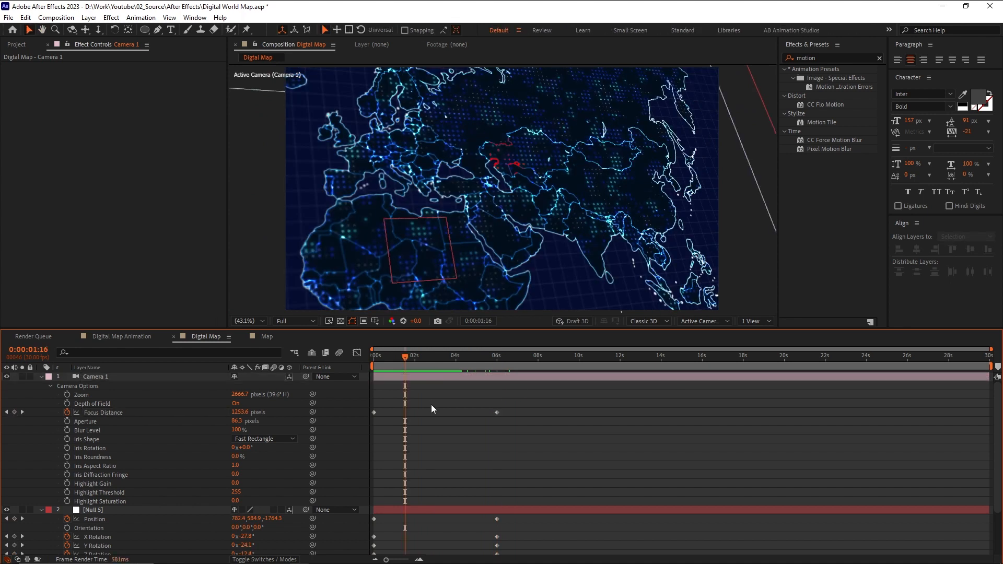
pyautogui.hotkey('ctrl', '`')
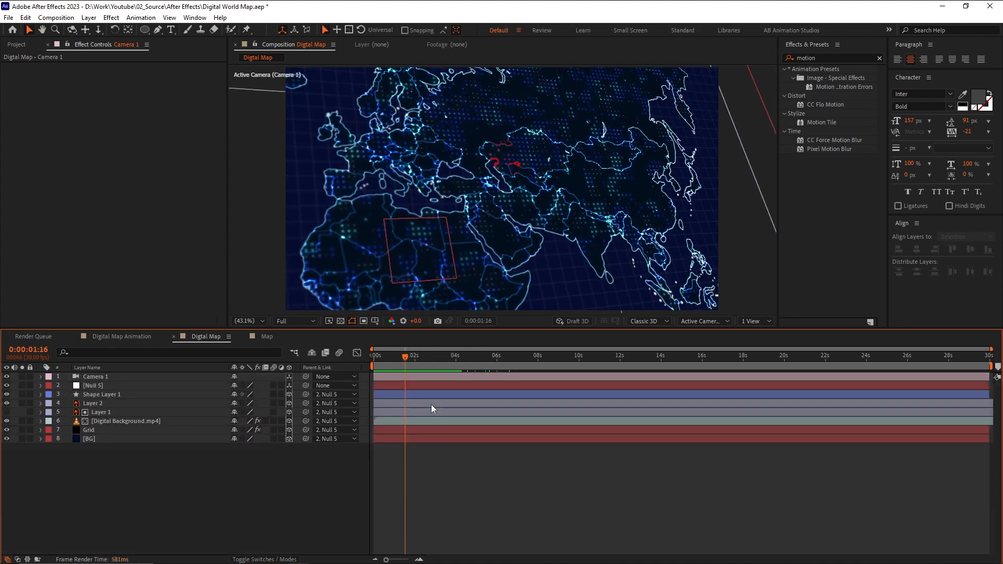
# Add a new adjustment layer above all layers in the Digital Map composition.
pyautogui.rightClick(222, 473)
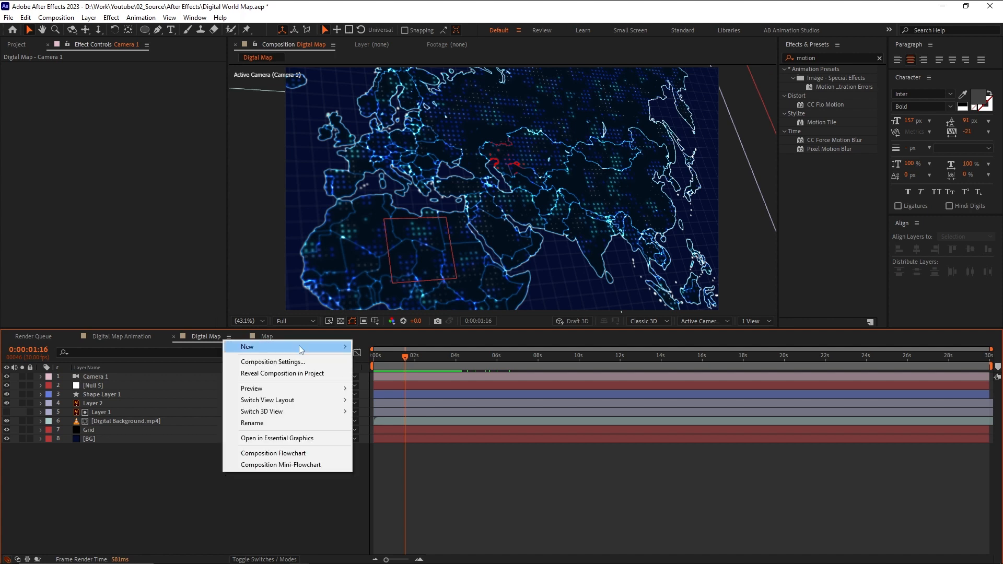
pyautogui.moveTo(298, 348)
pyautogui.click(377, 429)
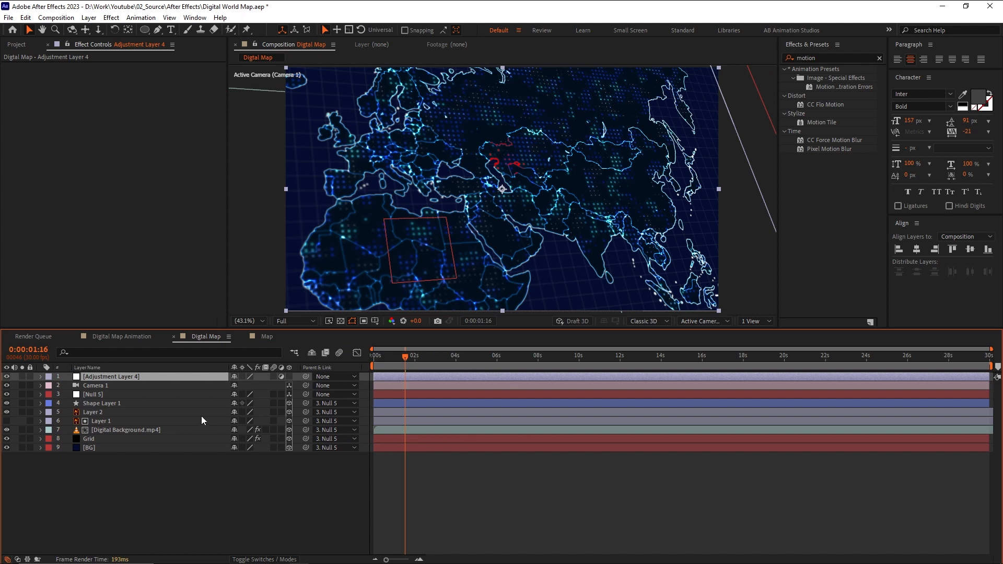
# Apply the Glow effect to the adjustment layer, with Glow Radius 47 and Glow Intensity 1.2.
pyautogui.click(827, 57)
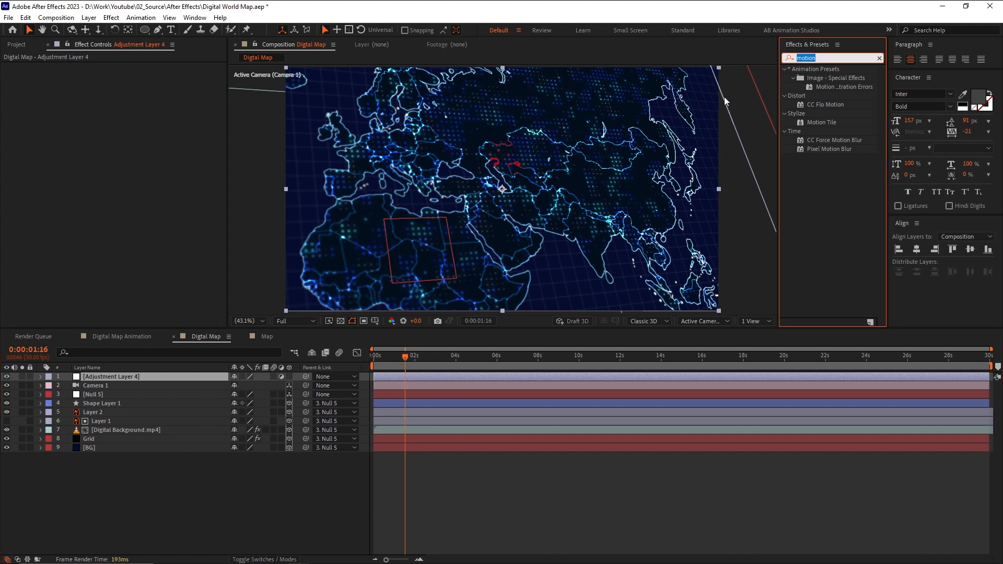
pyautogui.write('glow')
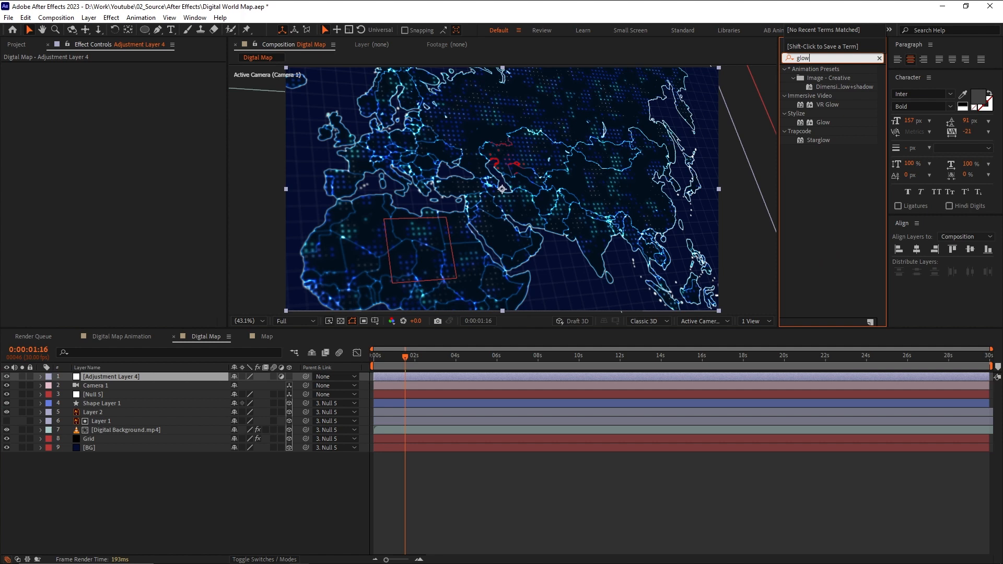
pyautogui.press('Return')
pyautogui.moveTo(741, 222); pyautogui.dragTo(561, 376)
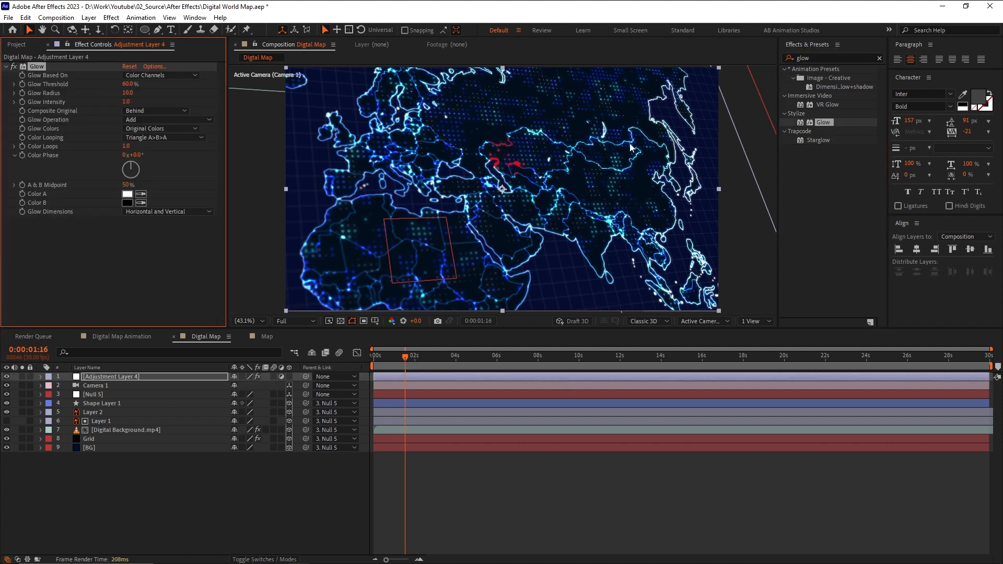
pyautogui.moveTo(127, 92); pyautogui.dragTo(148, 89)
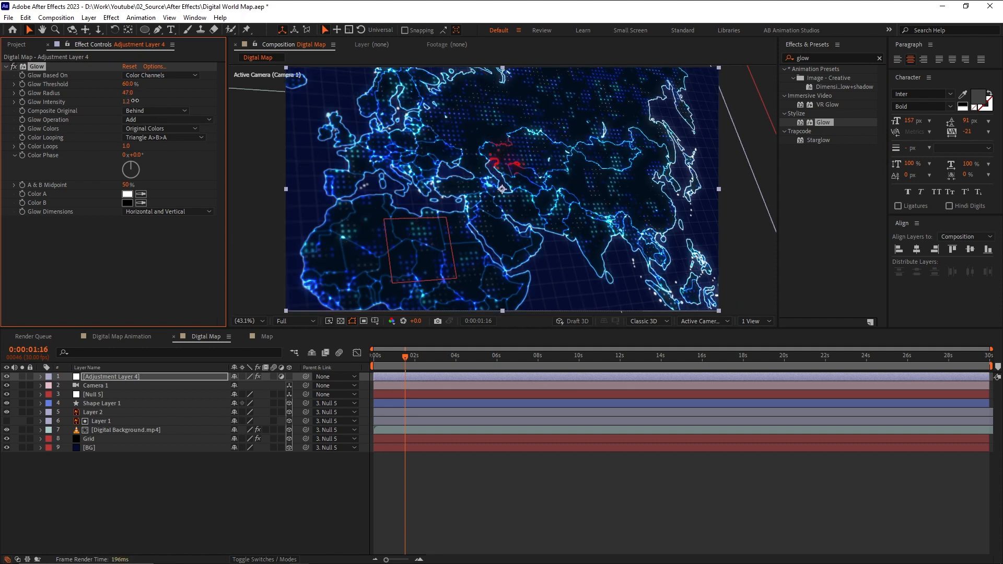
pyautogui.click(465, 463)
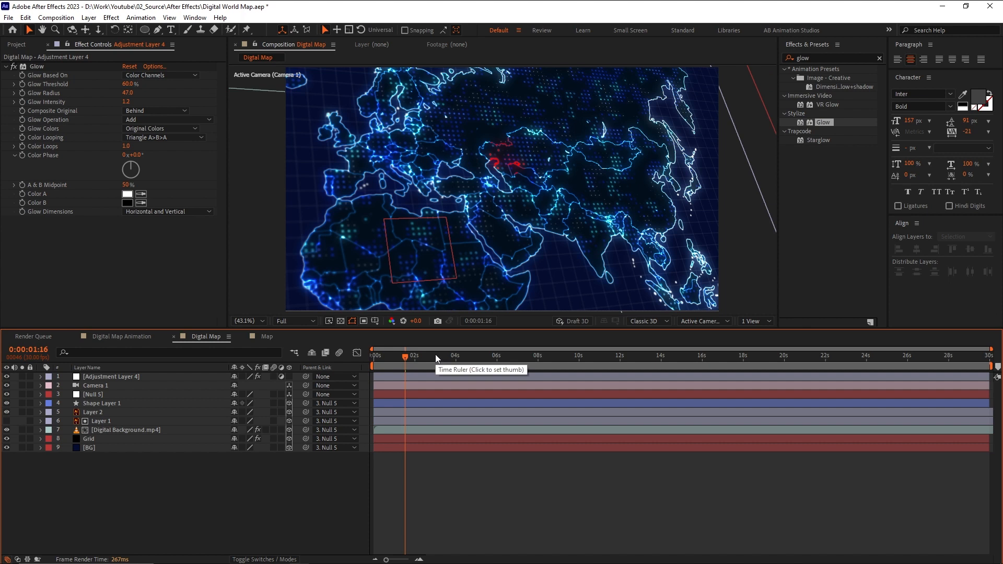
# Set the blending mode of the red highlight, Shape Layer 1, to Add.
pyautogui.click(412, 403)
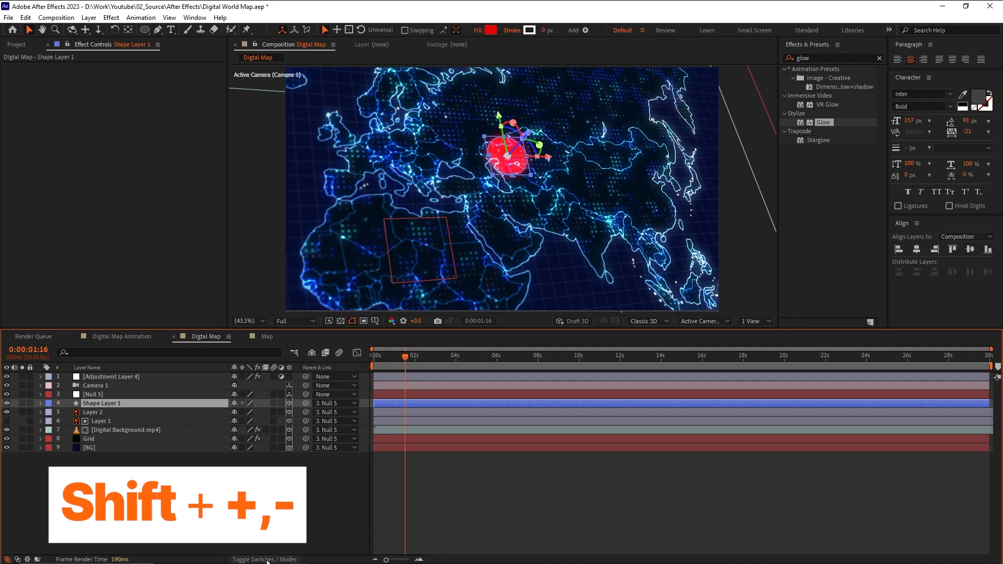
pyautogui.click(265, 560)
pyautogui.click(239, 405)
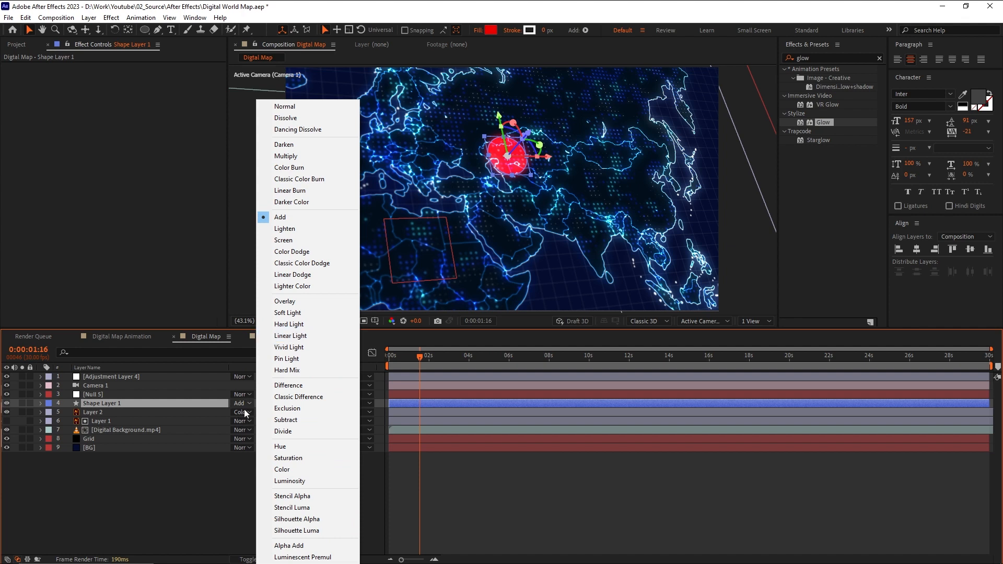
pyautogui.press('F4')
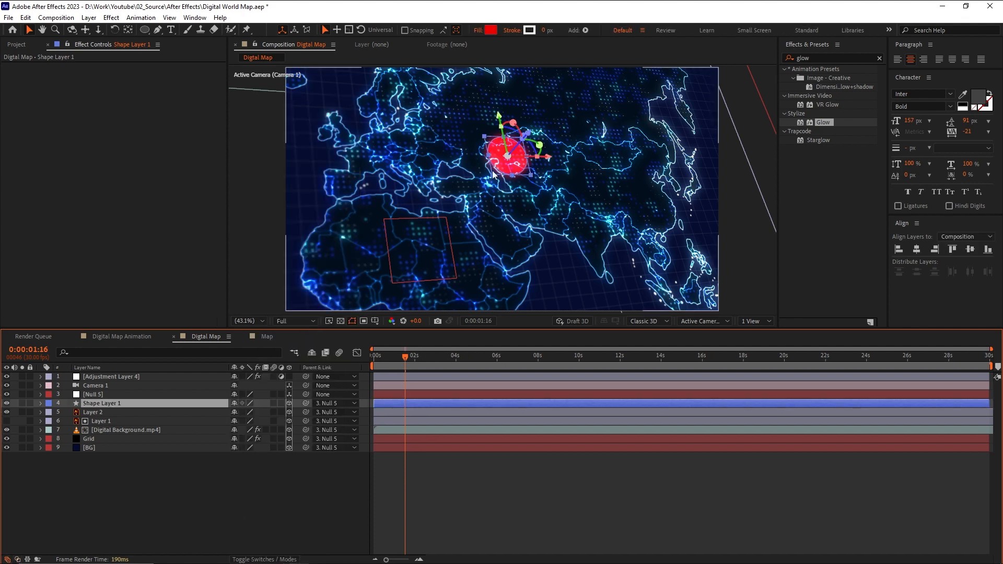
# Apply Glow to Shape Layer 1 with Glow Radius 205 and Glow Intensity 1.6, and preview the animation up to 0:00:04:01.
pyautogui.moveTo(824, 121); pyautogui.dragTo(603, 403)
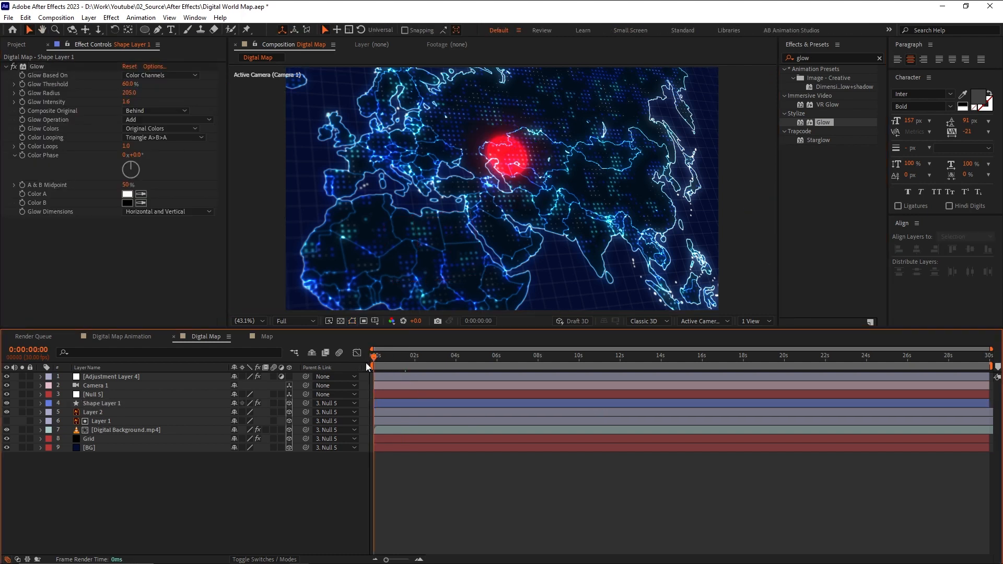
pyautogui.click(377, 357)
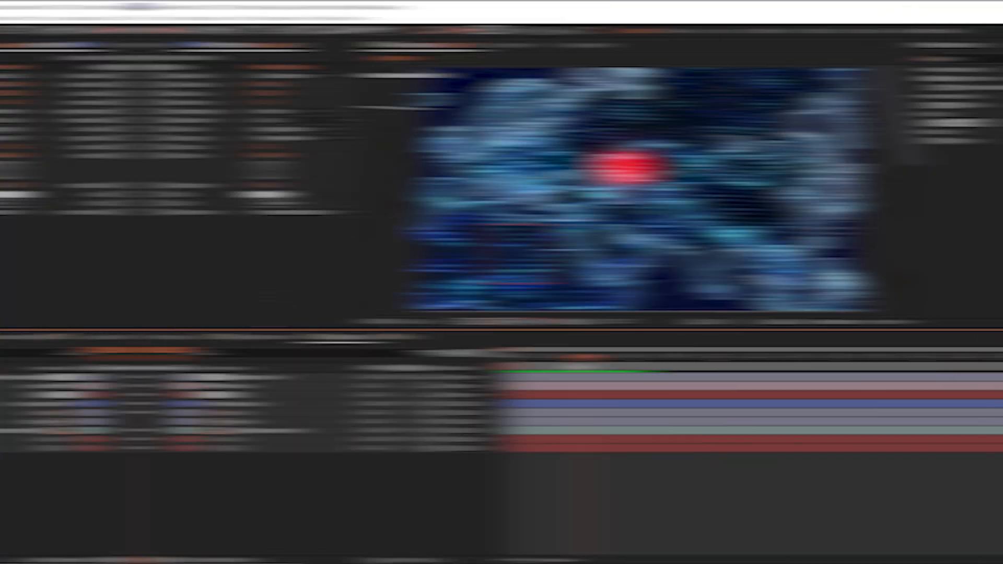
pyautogui.click(380, 364)
pyautogui.moveTo(380, 364); pyautogui.dragTo(456, 359)
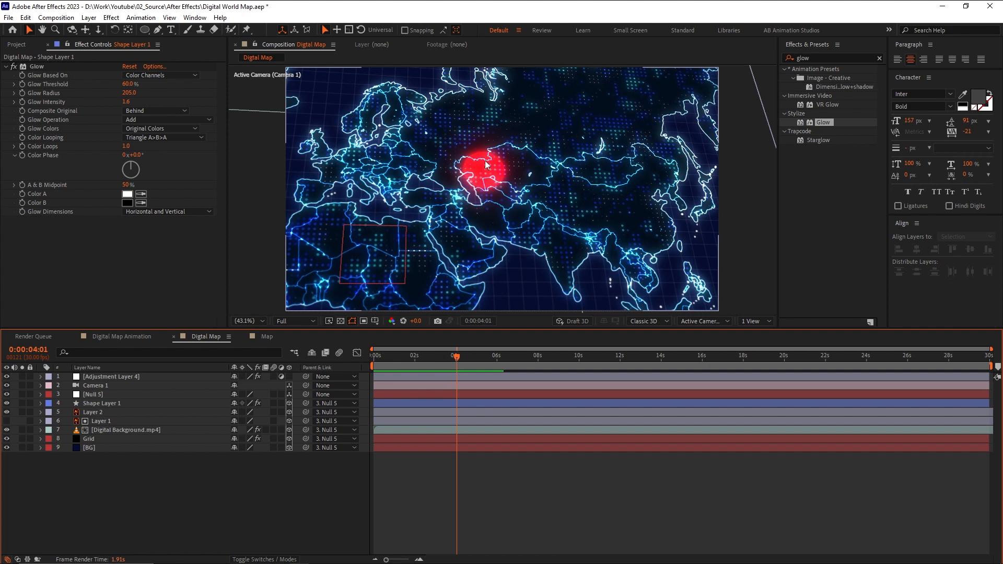
# Duplicate Shape Layer 1 and move the copy to the northeast of the original red highlight on the map.
pyautogui.click(137, 406)
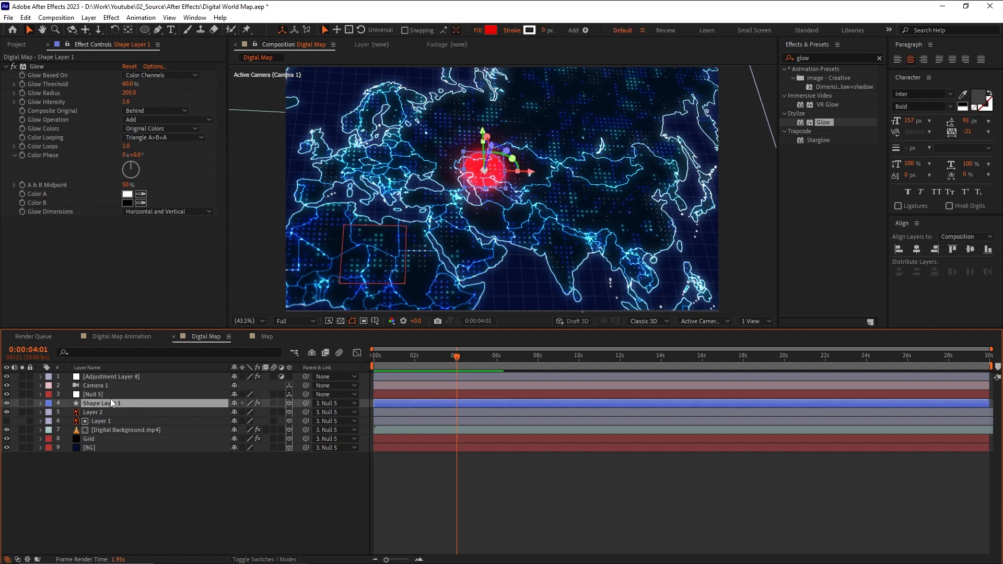
pyautogui.hotkey('ctrl', 'd')
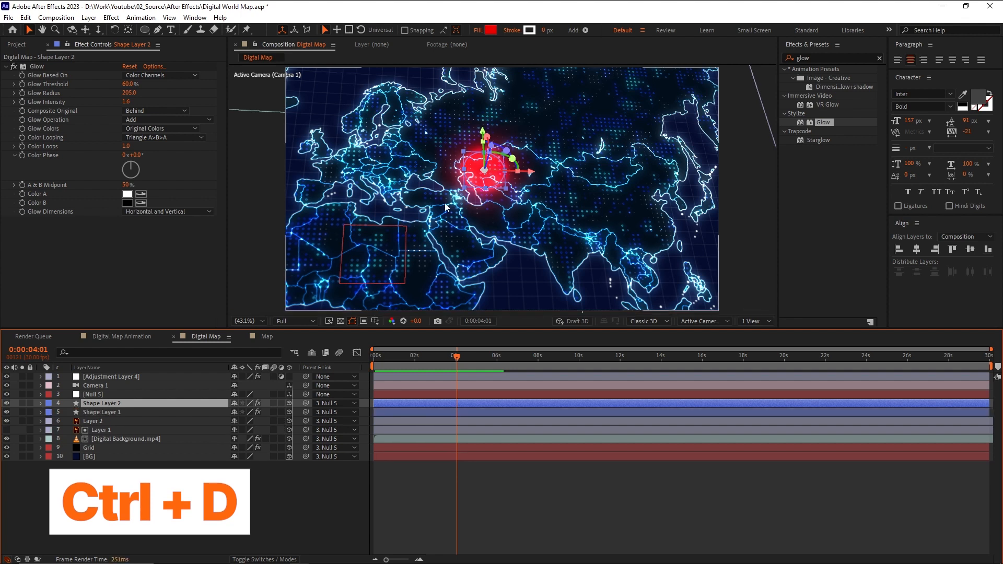
pyautogui.moveTo(530, 172); pyautogui.dragTo(563, 180)
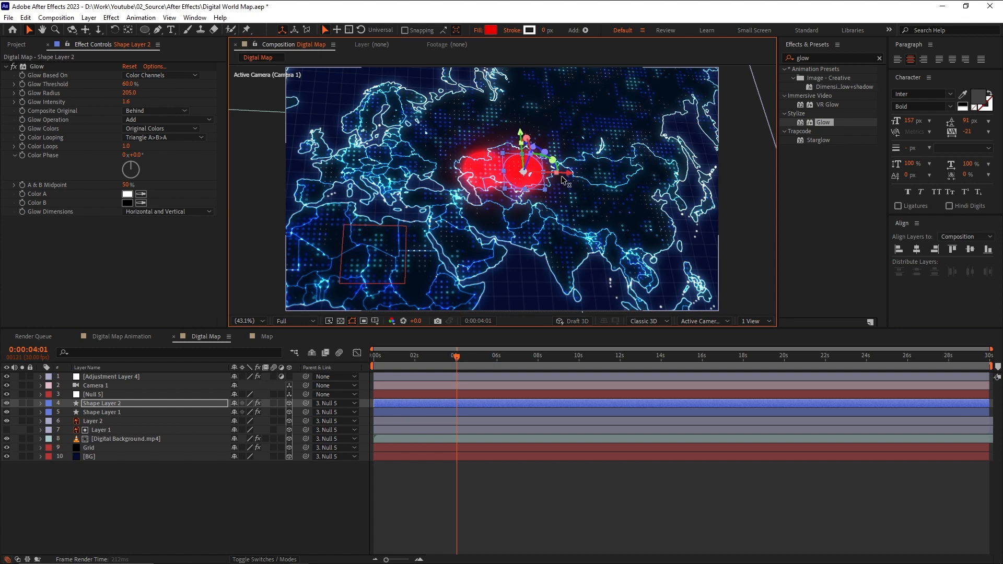
pyautogui.moveTo(521, 134); pyautogui.dragTo(519, 102)
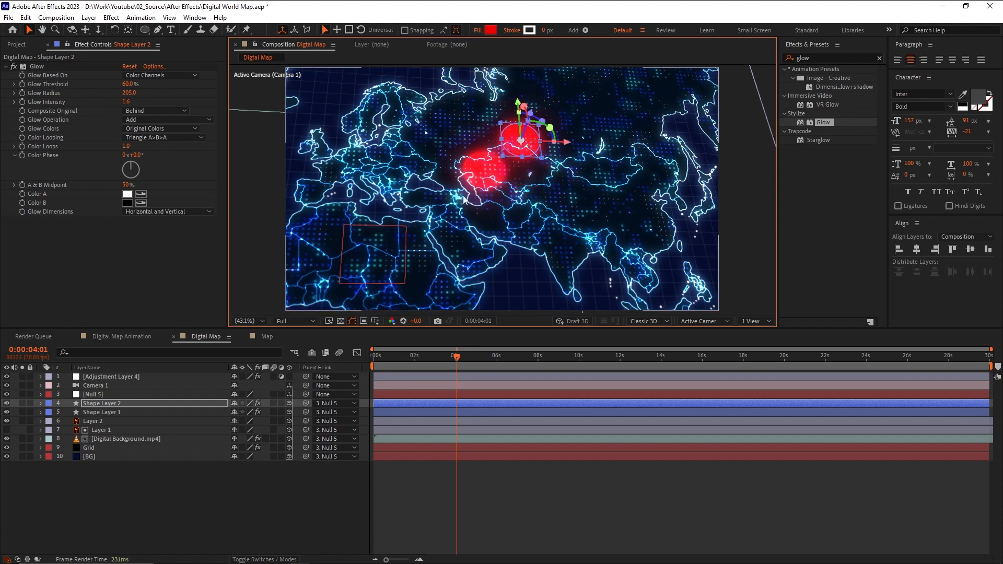
# Set Shape Layer 2's Scale keyframe at 0:00:01:14 to 54% and shift the smaller highlight slightly south.
pyautogui.click(148, 403)
pyautogui.press('s')
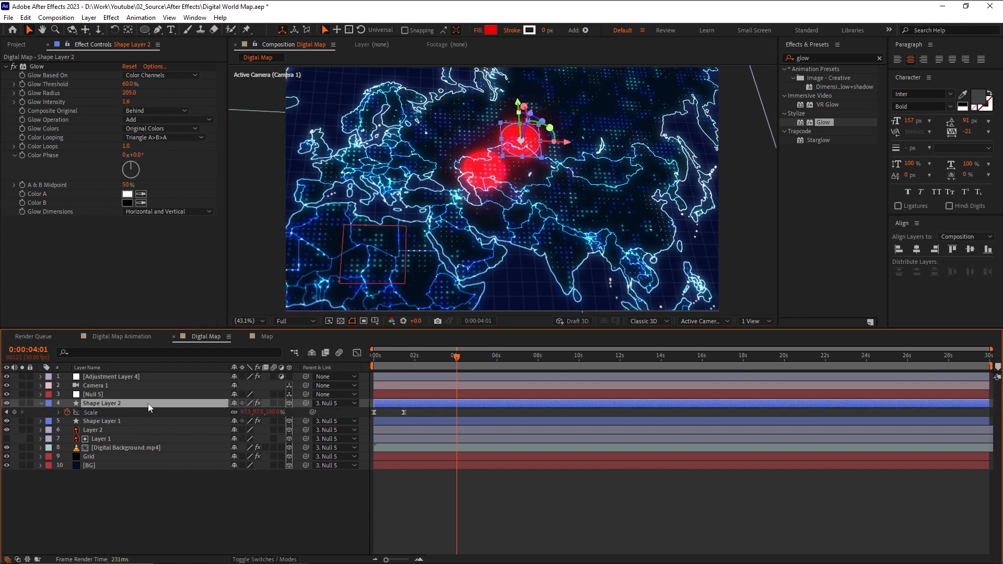
pyautogui.click(6, 413)
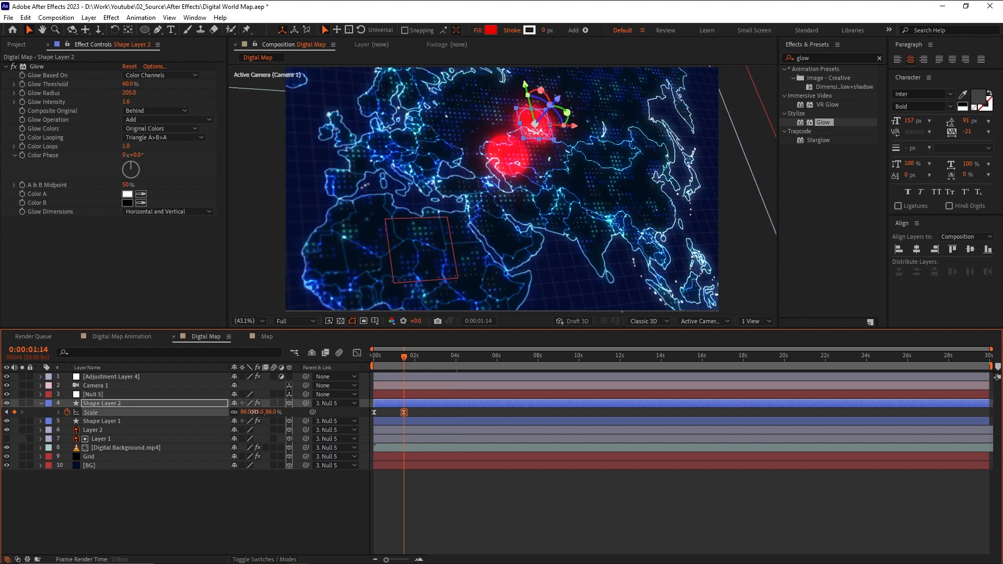
pyautogui.moveTo(245, 412); pyautogui.dragTo(238, 412)
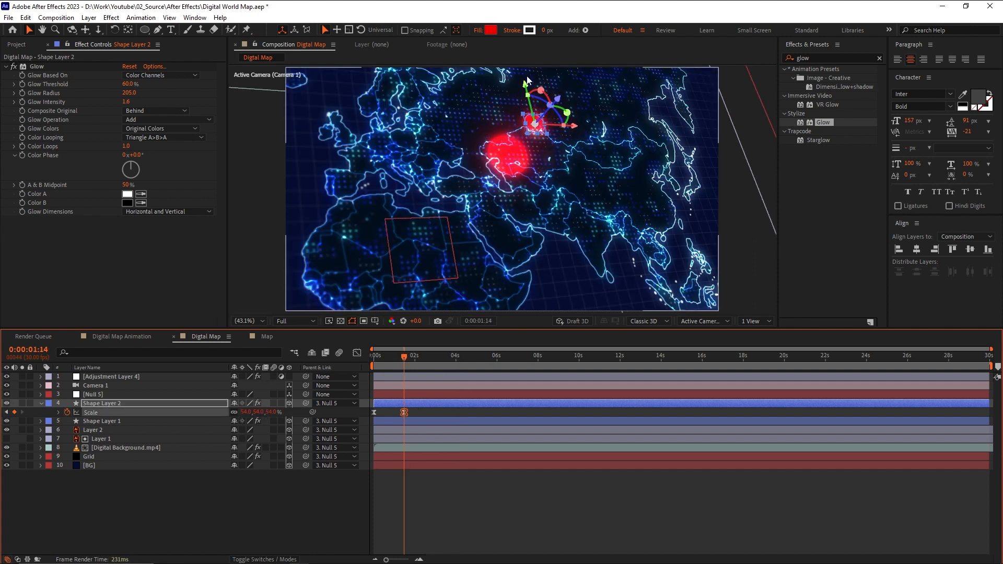
pyautogui.moveTo(525, 85); pyautogui.dragTo(527, 91)
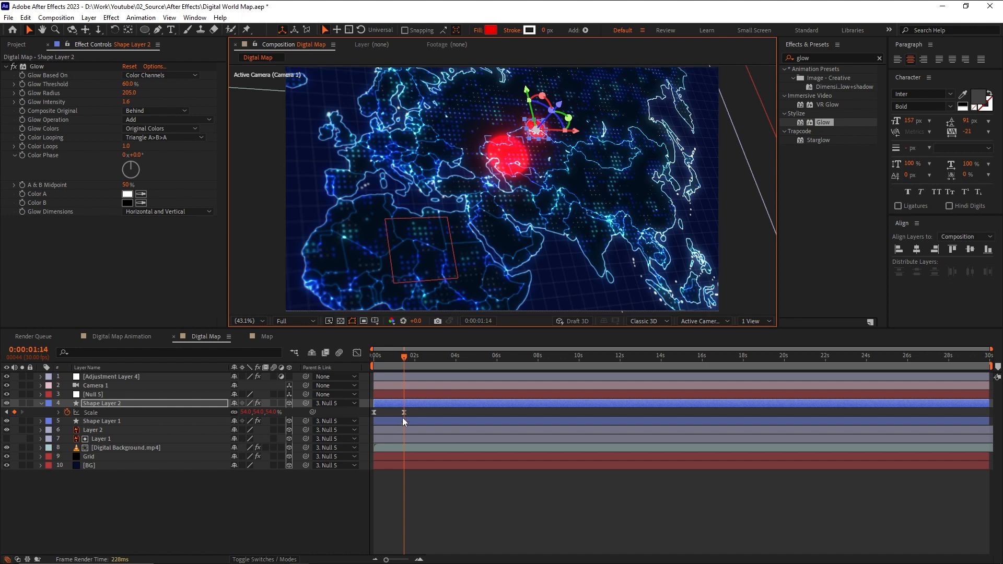
# Duplicate Shape Layer 2, move the copy west over northern Europe, and set its Scale keyframe at 0:00:01:14 to 28%.
pyautogui.click(418, 403)
pyautogui.hotkey('ctrl', 'd')
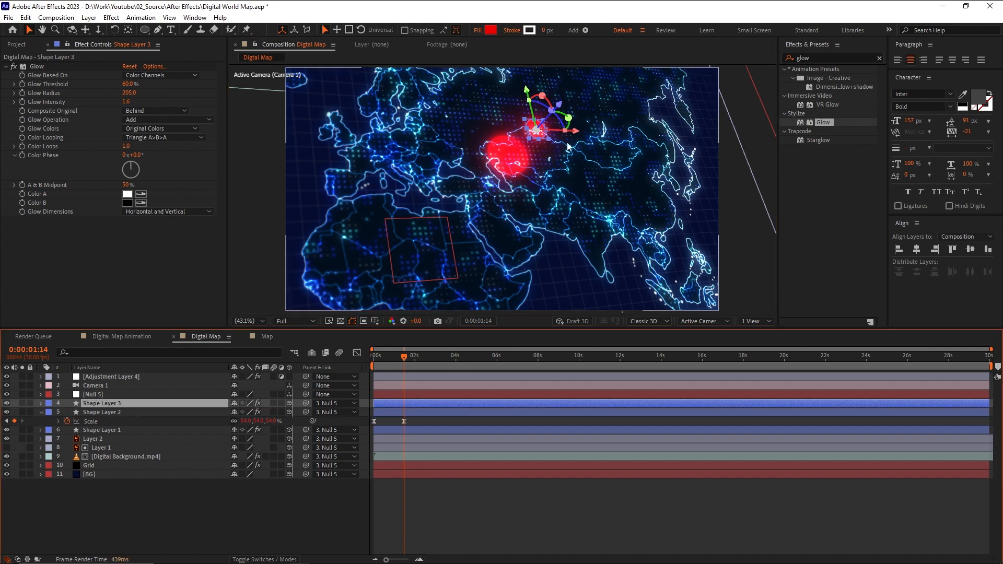
pyautogui.moveTo(574, 130); pyautogui.dragTo(445, 136)
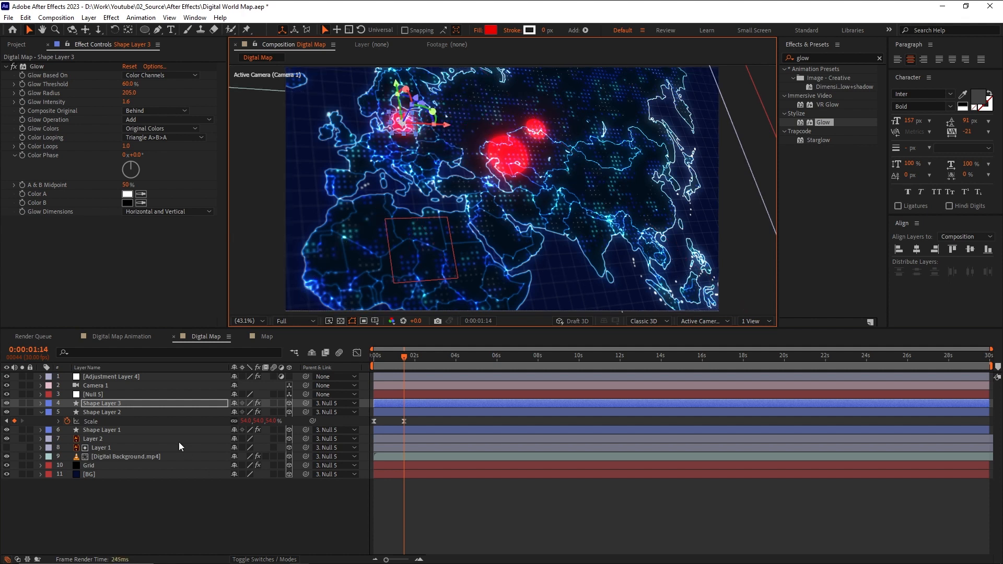
pyautogui.press('u')
pyautogui.moveTo(249, 412); pyautogui.dragTo(228, 412)
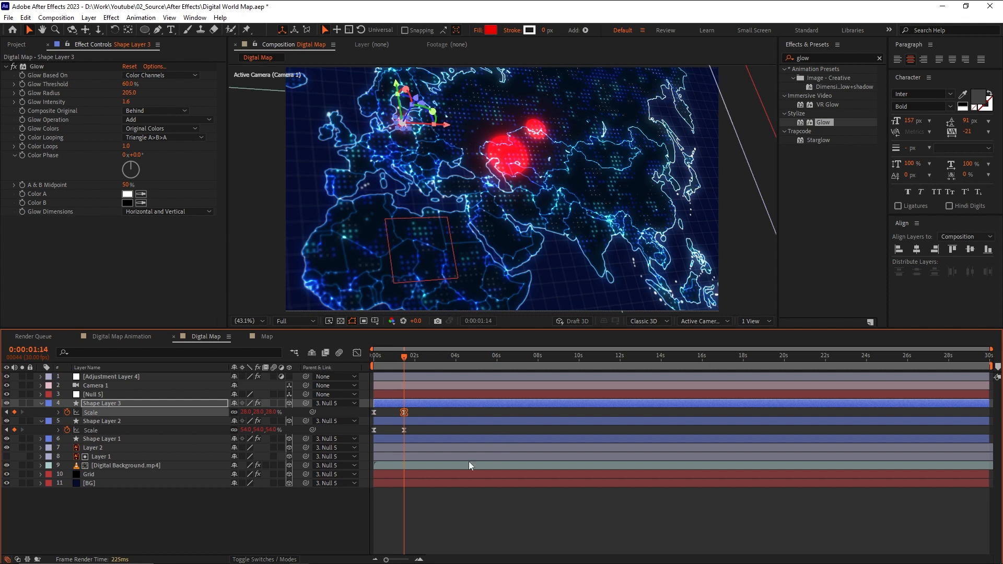
# Stagger the starts of Shape Layer 2 and Shape Layer 3 slightly after the first frame and preview the pulsing highlights.
pyautogui.click(454, 487)
pyautogui.moveTo(410, 404); pyautogui.dragTo(427, 418)
pyautogui.press('space')
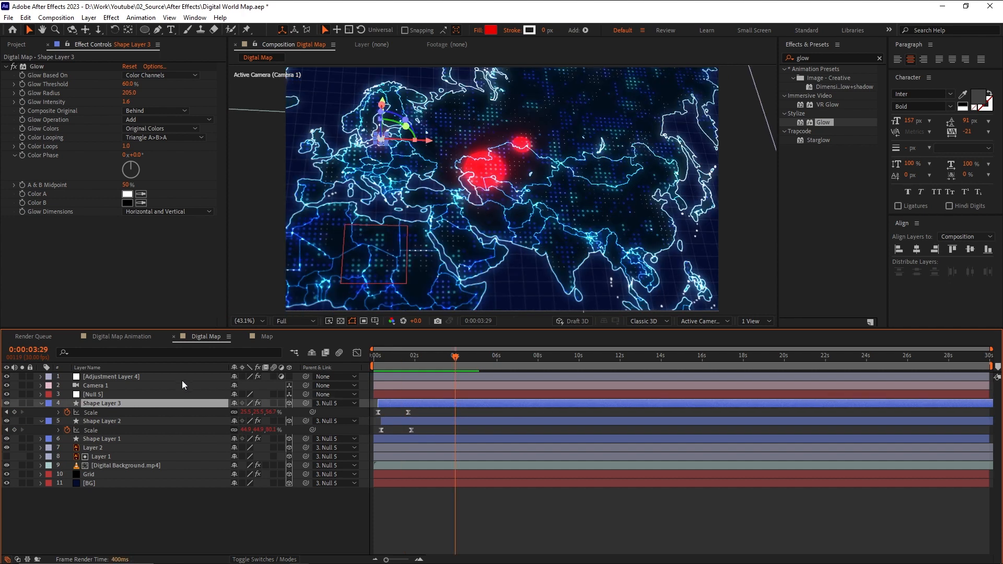
# Apply the Color Balance effect to the adjustment layer beneath its Glow effect.
pyautogui.click(103, 377)
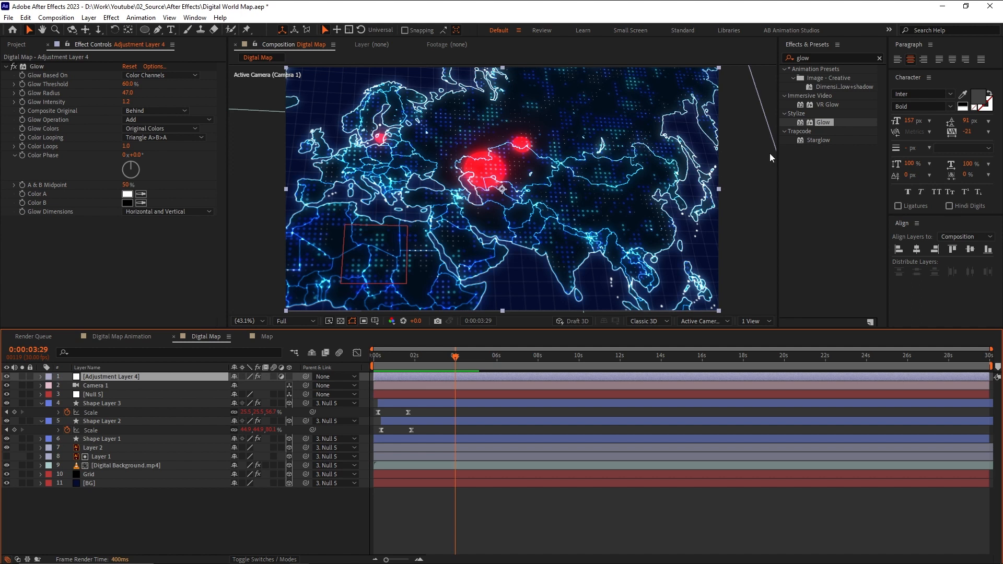
pyautogui.doubleClick(822, 57)
pyautogui.write('co')
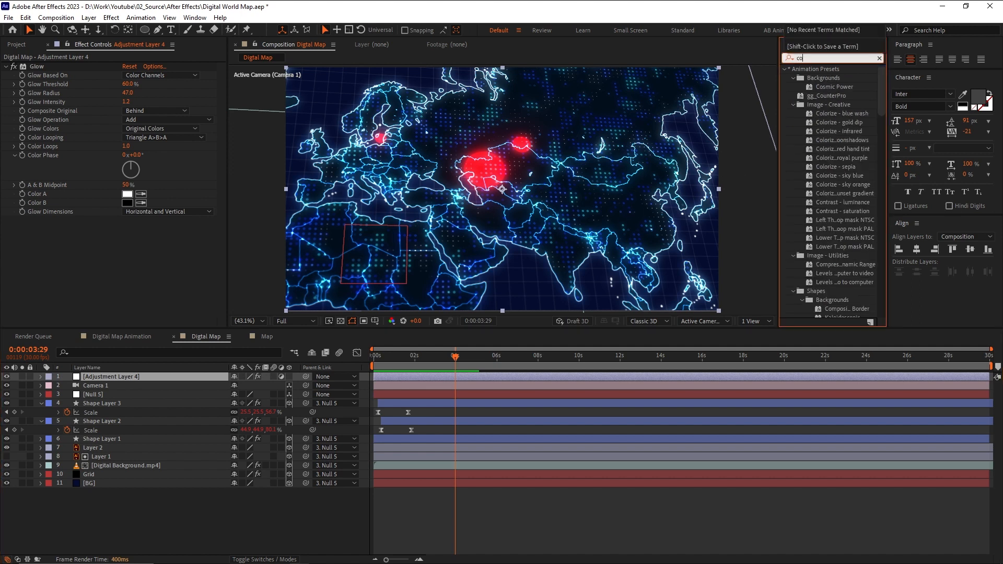
pyautogui.write('lor')
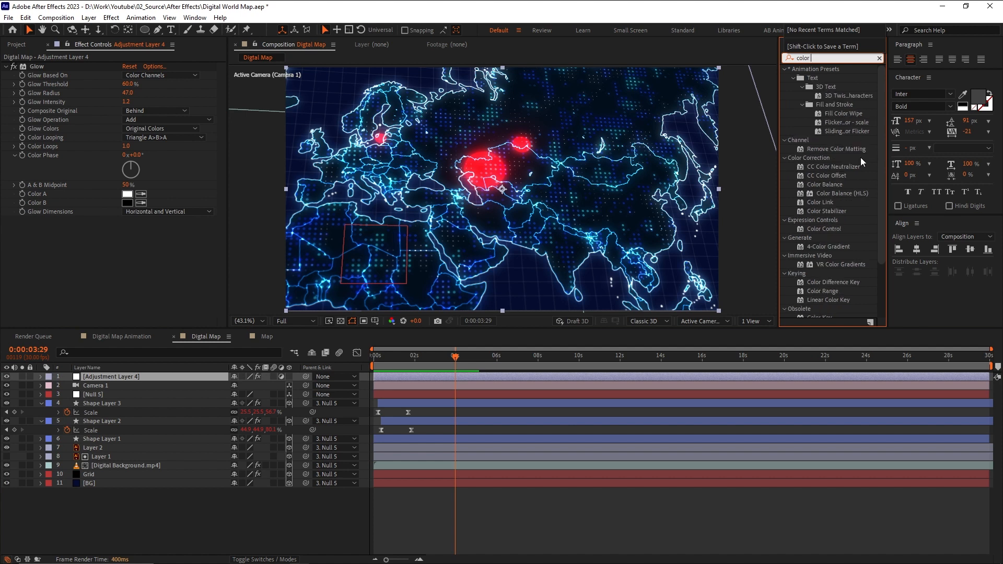
pyautogui.moveTo(828, 184); pyautogui.dragTo(189, 250)
# Set Color Balance red/green/blue to -8/35/-10 for shadows, -7/-3/15 for midtones and 8/-24/18 for highlights, and return to the first frame.
pyautogui.moveTo(126, 228); pyautogui.dragTo(123, 253)
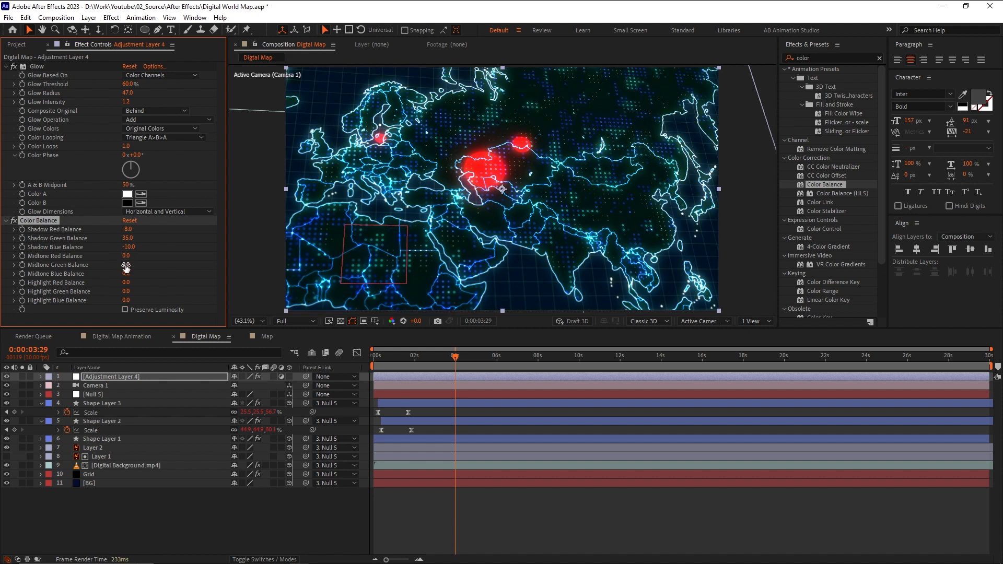
pyautogui.moveTo(125, 255); pyautogui.dragTo(126, 301)
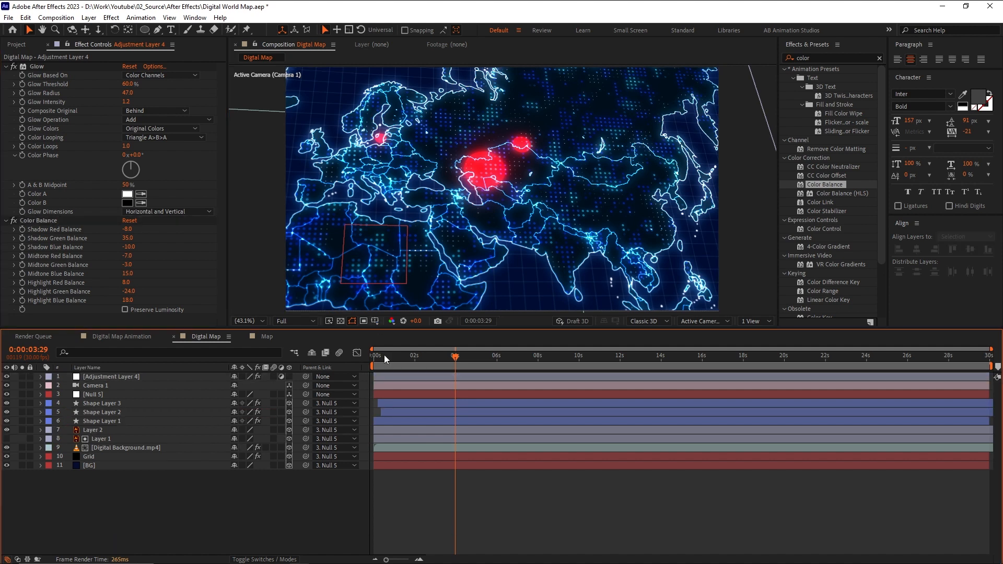
pyautogui.moveTo(384, 356); pyautogui.dragTo(358, 353)
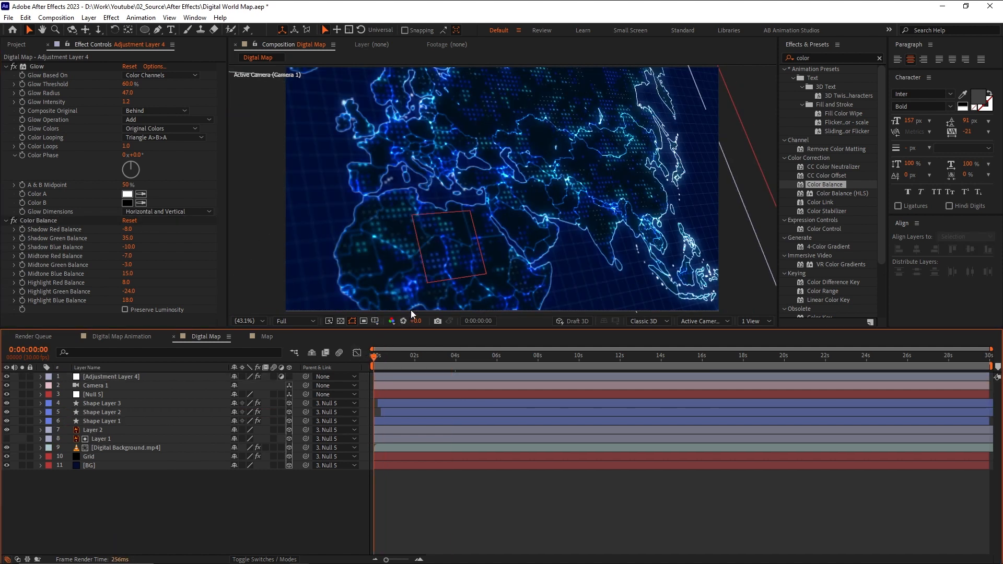
# Add the dark concrete texture image as the topmost layer and scale it to 204% to cover the frame.
pyautogui.click(19, 49)
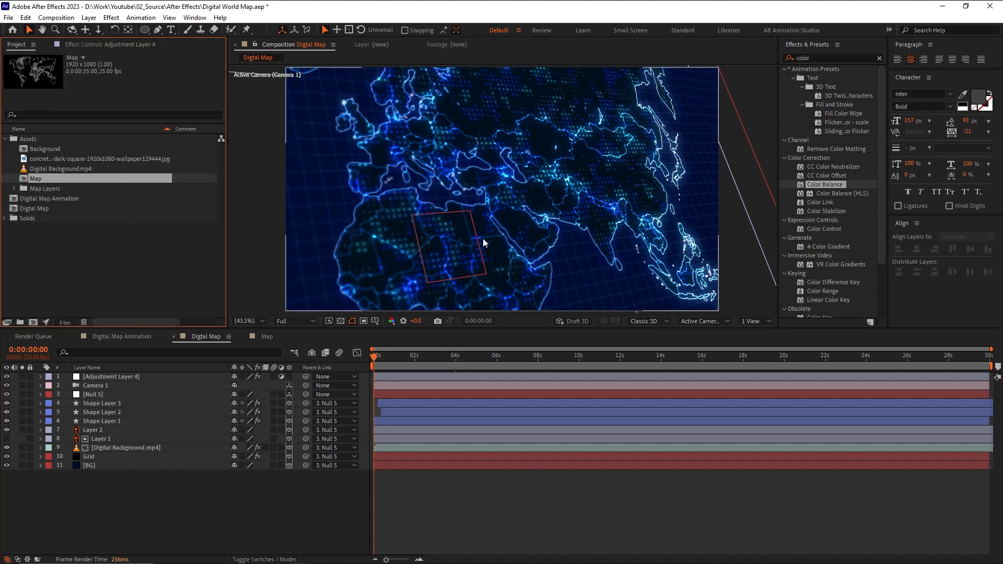
pyautogui.click(127, 160)
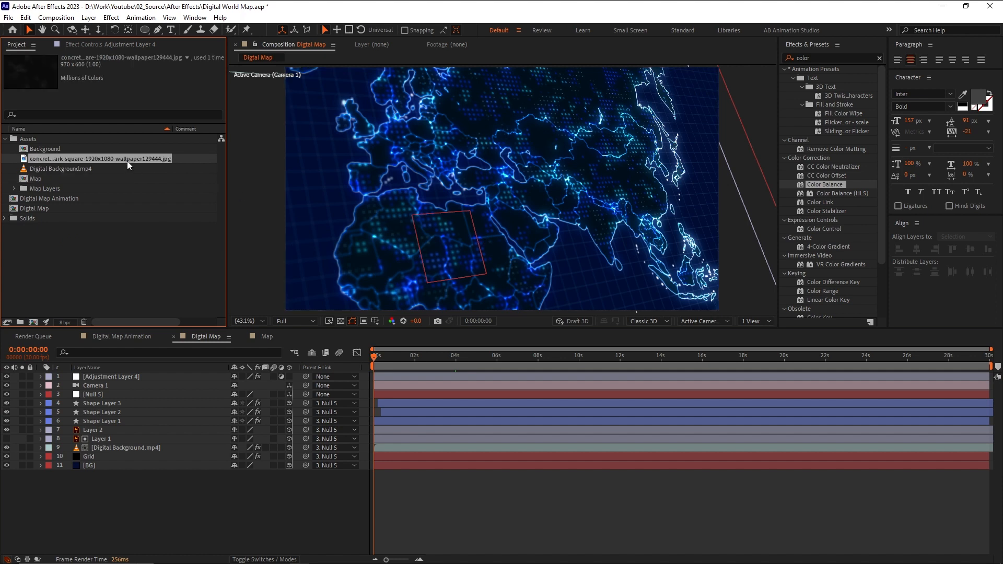
pyautogui.moveTo(151, 156); pyautogui.dragTo(140, 372)
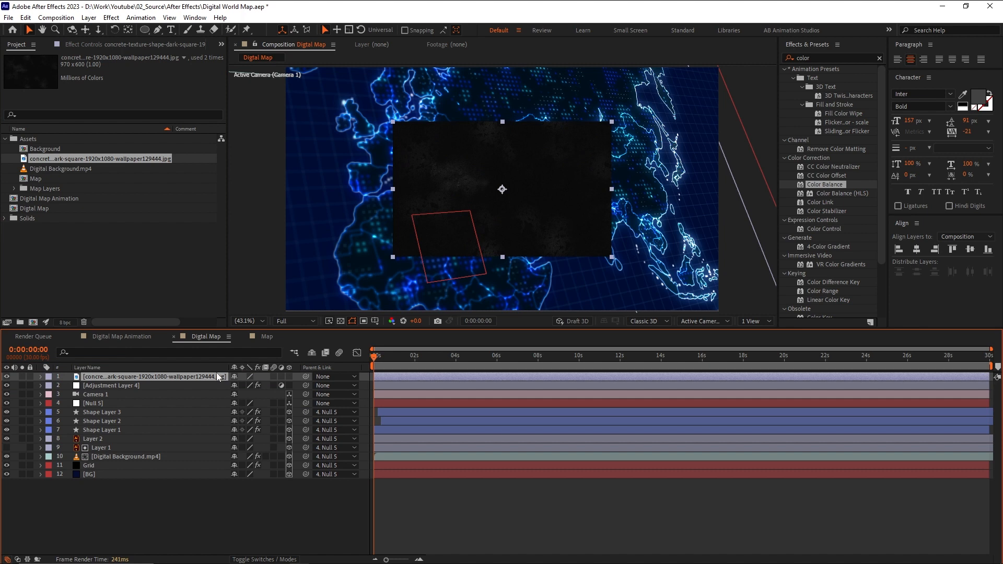
pyautogui.press('s')
pyautogui.moveTo(246, 385); pyautogui.dragTo(293, 381)
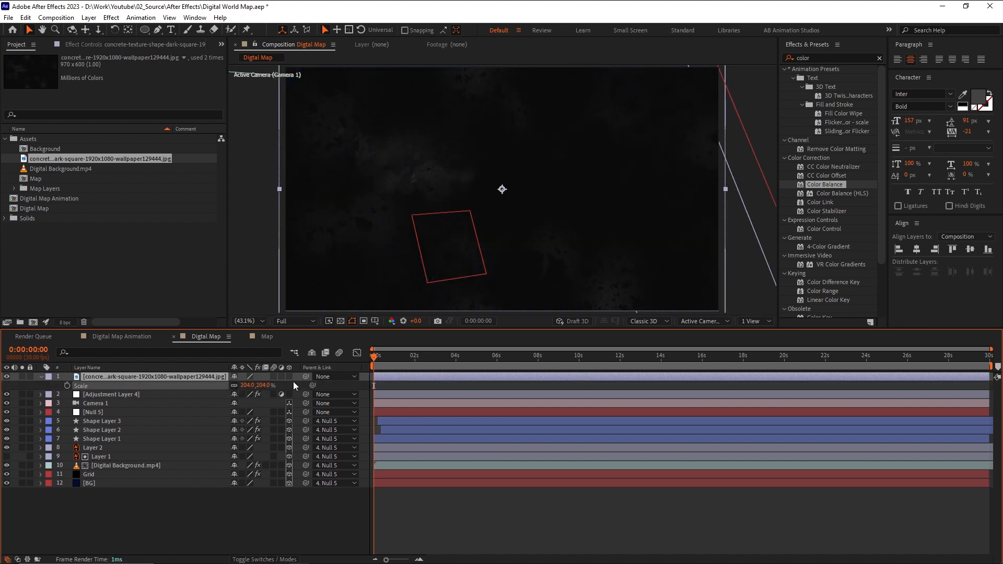
# Set the concrete texture layer's blending mode to Add and collapse its open property.
pyautogui.click(236, 557)
pyautogui.click(243, 376)
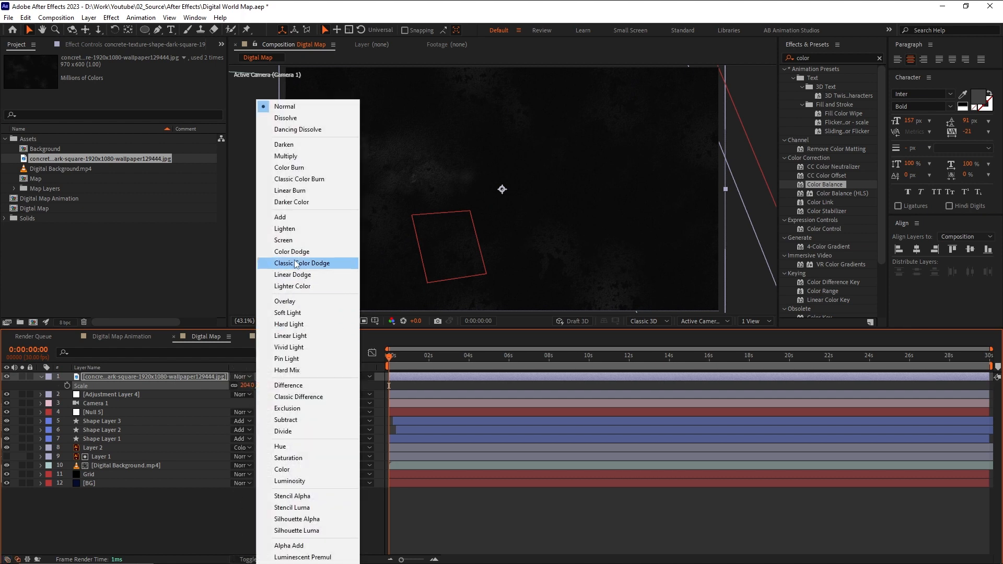
pyautogui.click(301, 217)
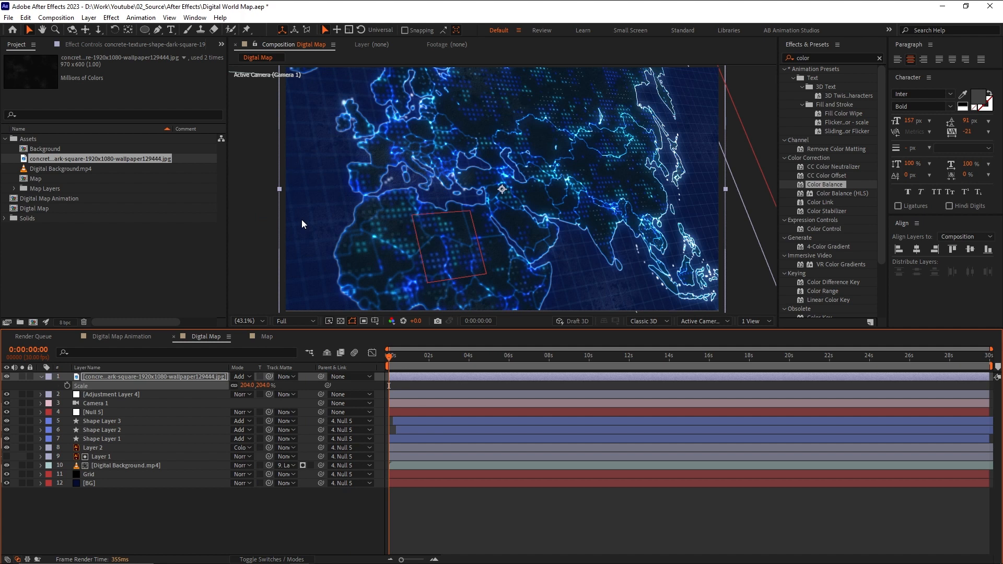
pyautogui.click(447, 383)
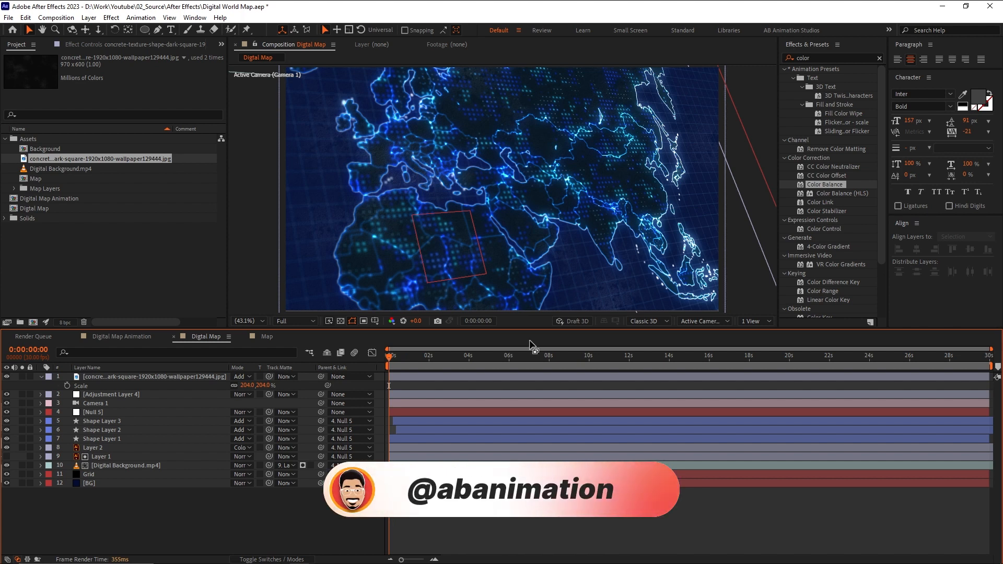
pyautogui.press('u')
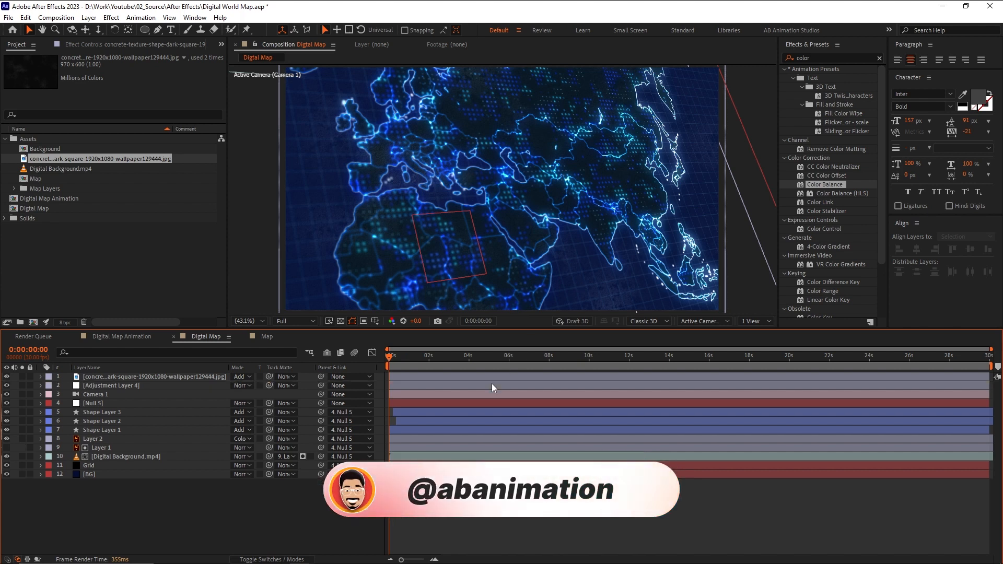
# Scale the concrete texture layer up to 237% and shift it horizontally to position 1099.1, 547.0.
pyautogui.click(392, 377)
pyautogui.press('s')
pyautogui.moveTo(250, 386); pyautogui.dragTo(262, 387)
pyautogui.moveTo(505, 189); pyautogui.dragTo(531, 190)
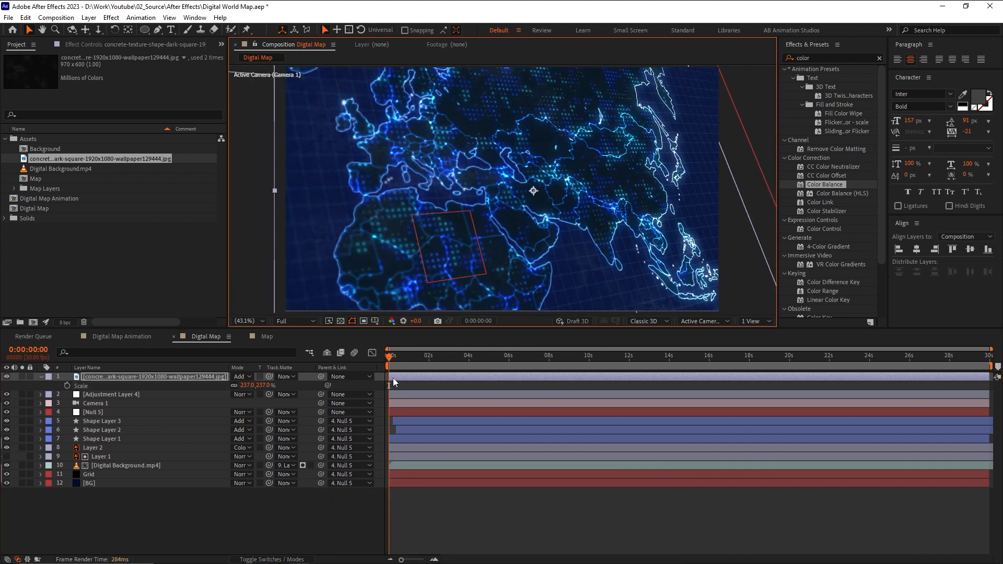
# Keyframe the texture layer's position at the first frame and move it to 797.1, 547.0 at 0:00:06:01.
pyautogui.press('p')
pyautogui.click(67, 386)
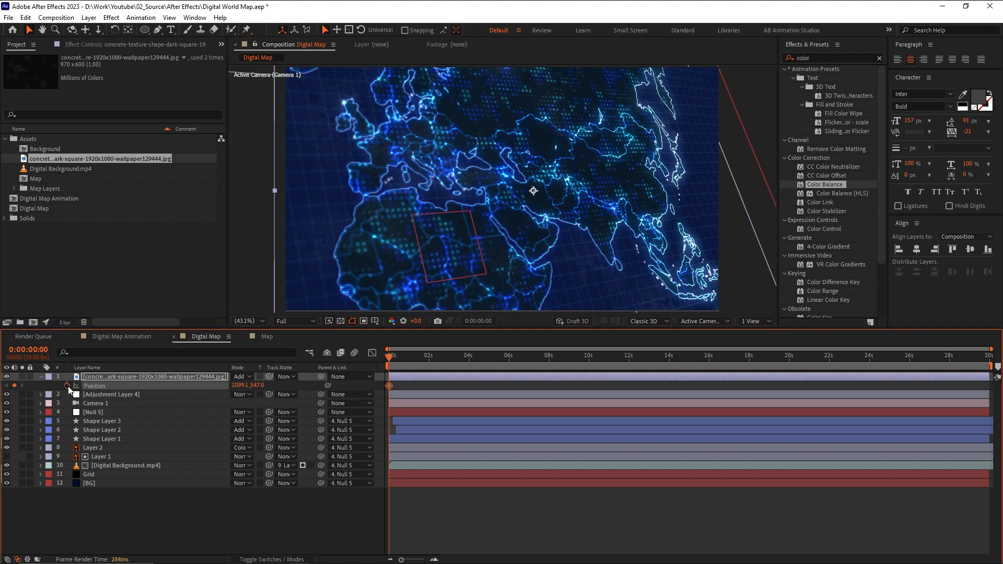
pyautogui.click(522, 359)
pyautogui.moveTo(516, 362); pyautogui.dragTo(509, 363)
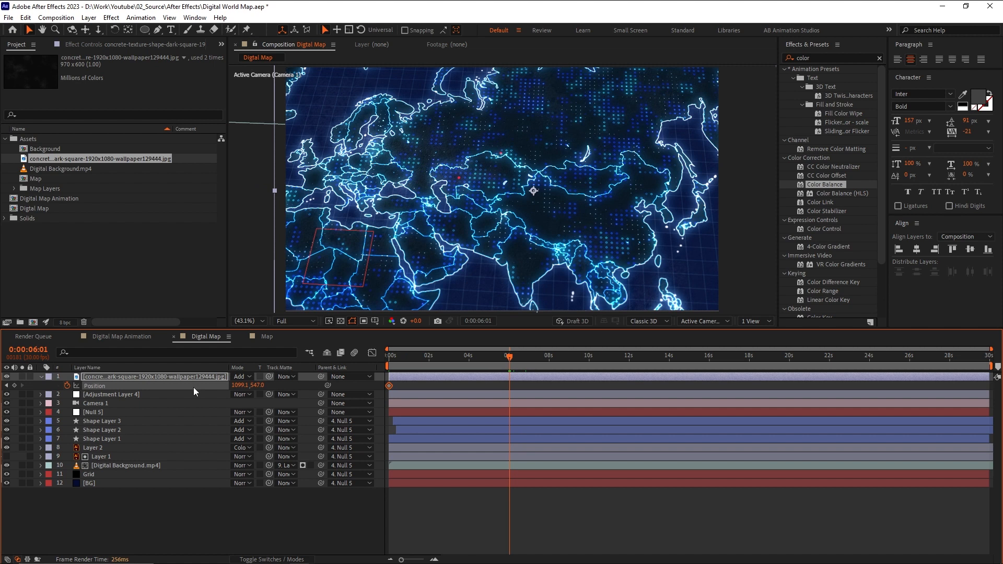
pyautogui.moveTo(239, 385); pyautogui.dragTo(79, 380)
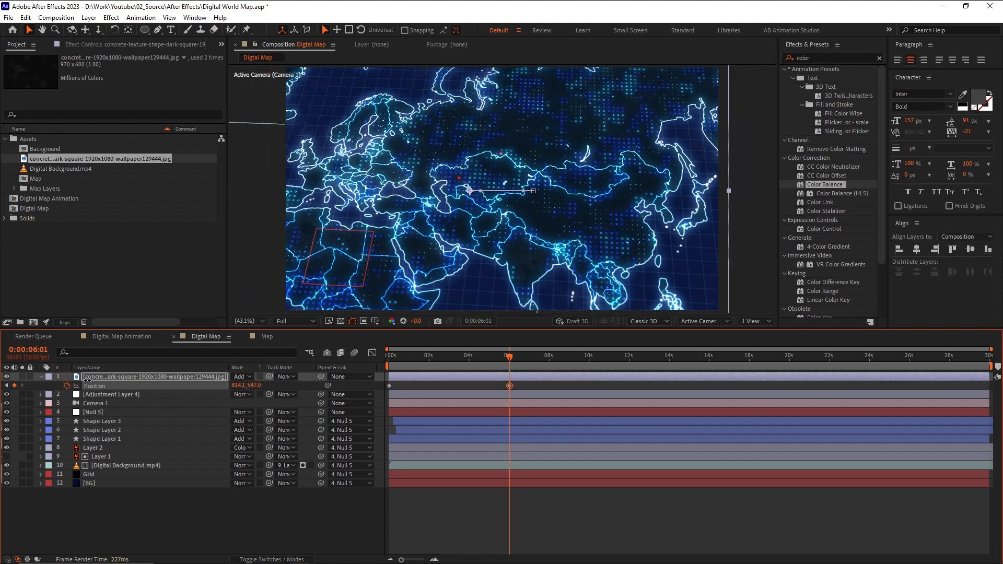
# End the work area at 0:00:06:01 and preview the drifting texture over the map.
pyautogui.click(500, 515)
pyautogui.press('n')
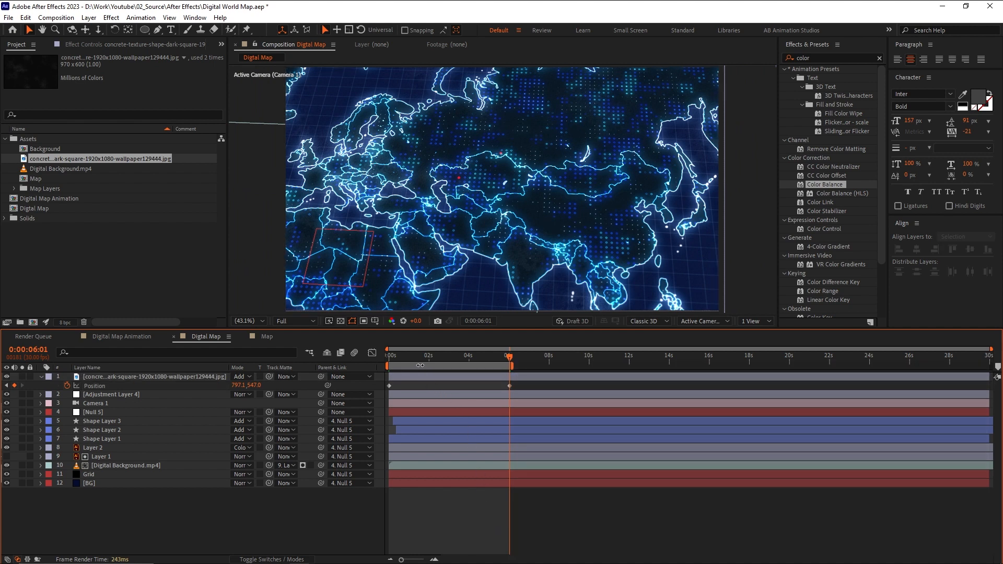
pyautogui.press('space')
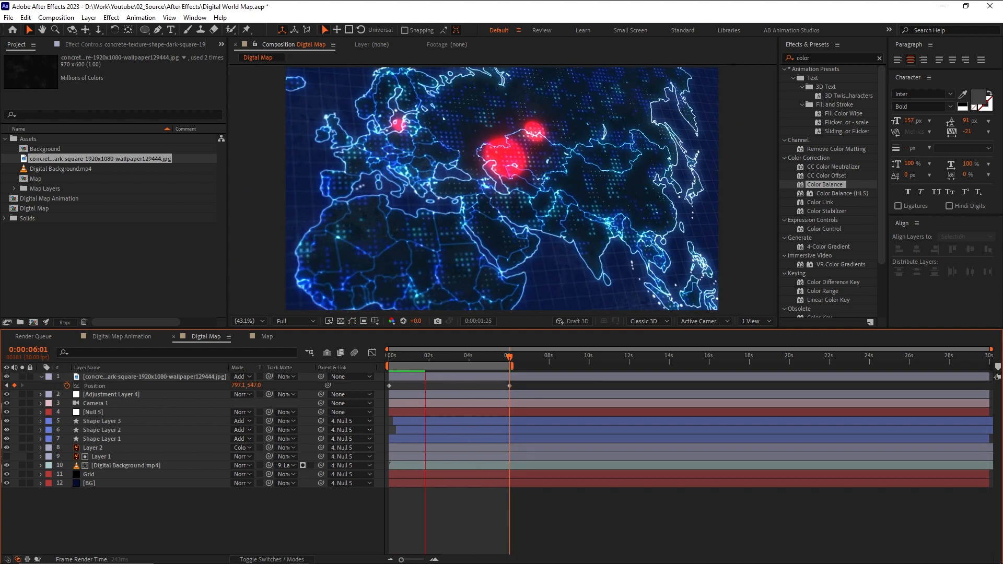